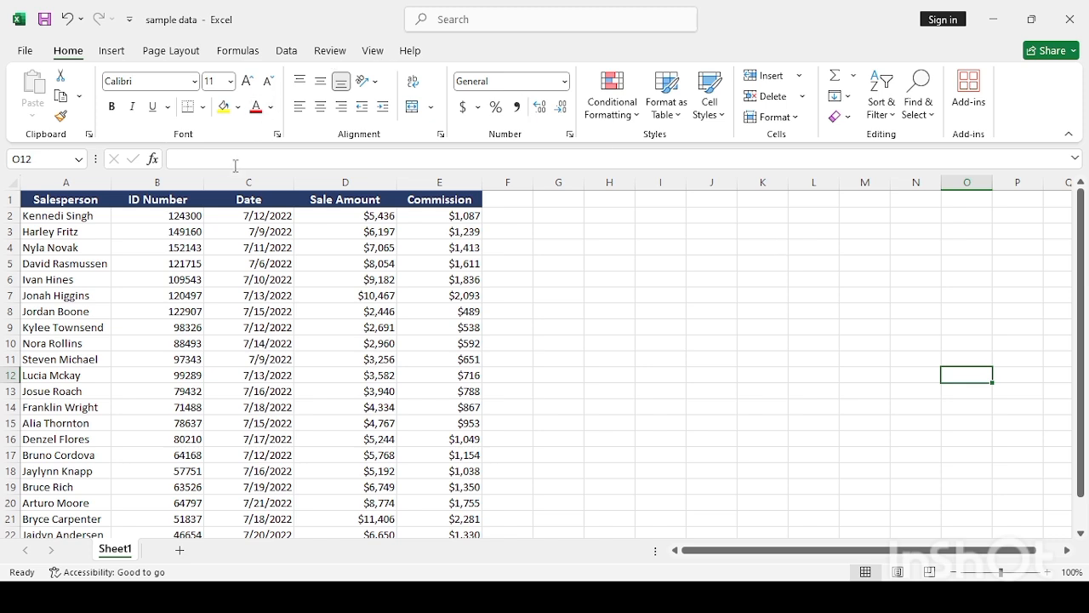
pyautogui.click(173, 153)
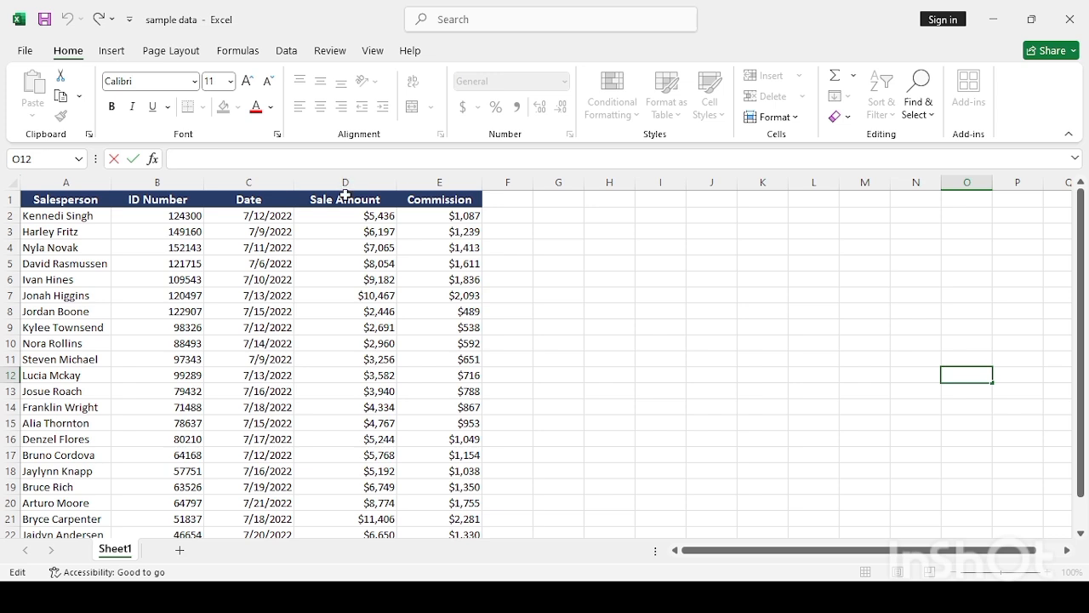
pyautogui.click(560, 263)
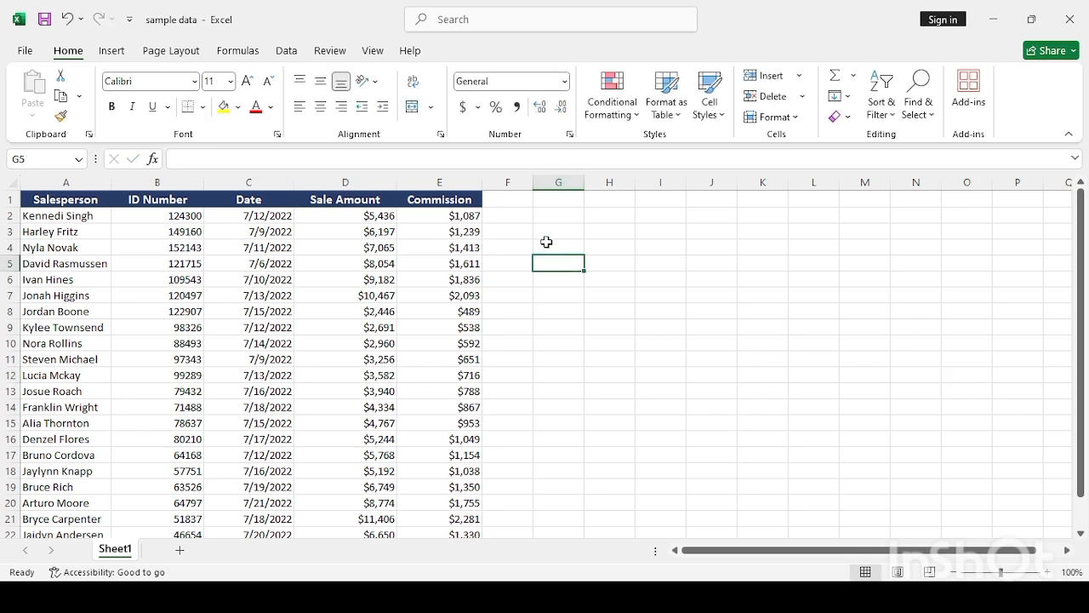
pyautogui.moveTo(543, 233); pyautogui.dragTo(696, 344)
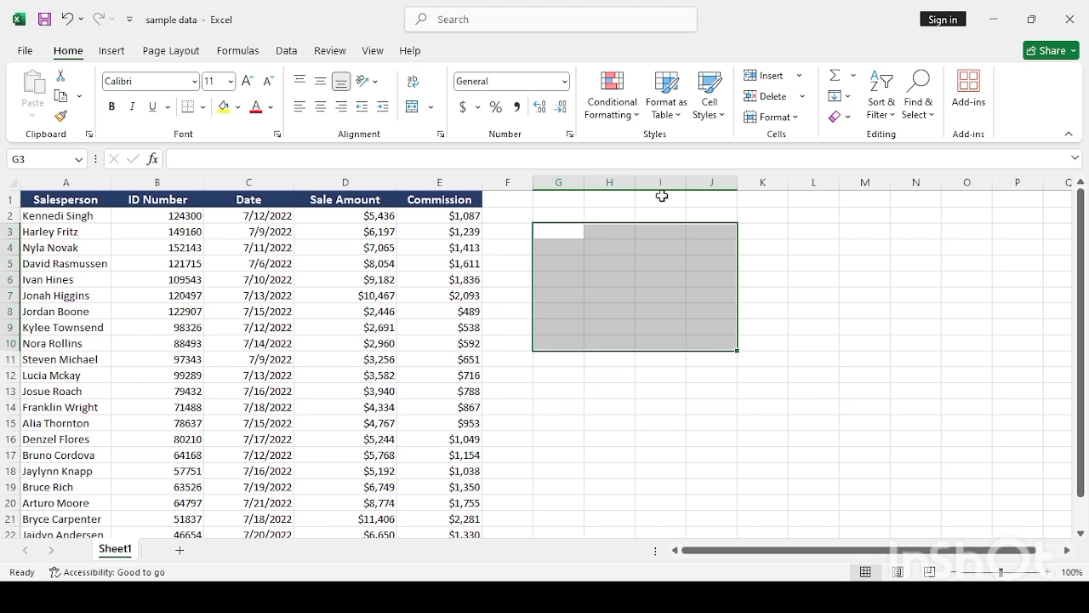
pyautogui.click(804, 310)
pyautogui.click(603, 247)
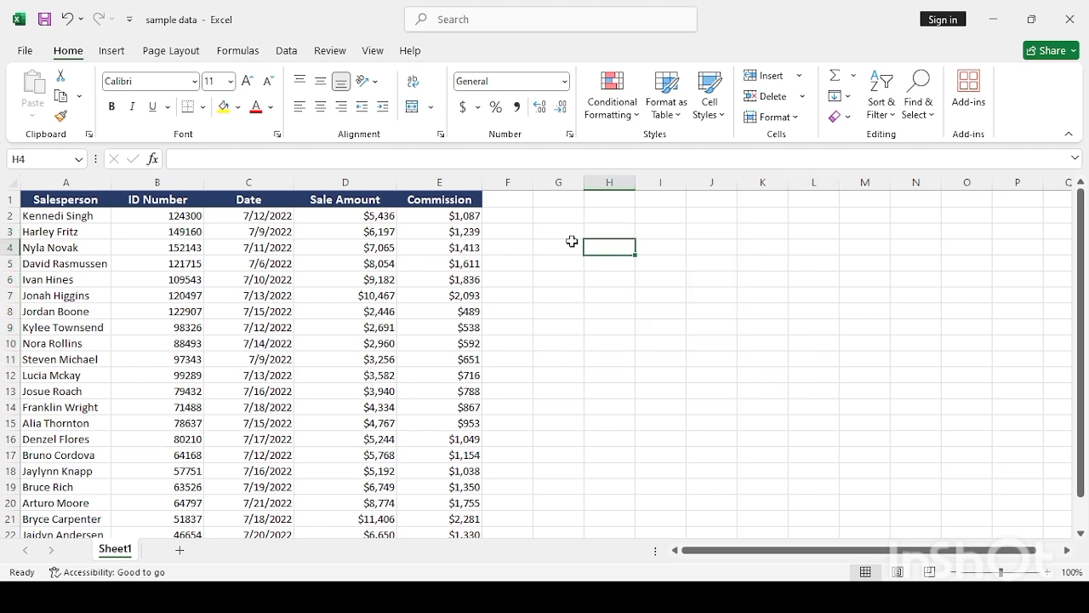
pyautogui.click(547, 228)
pyautogui.click(653, 263)
pyautogui.click(546, 308)
pyautogui.click(658, 308)
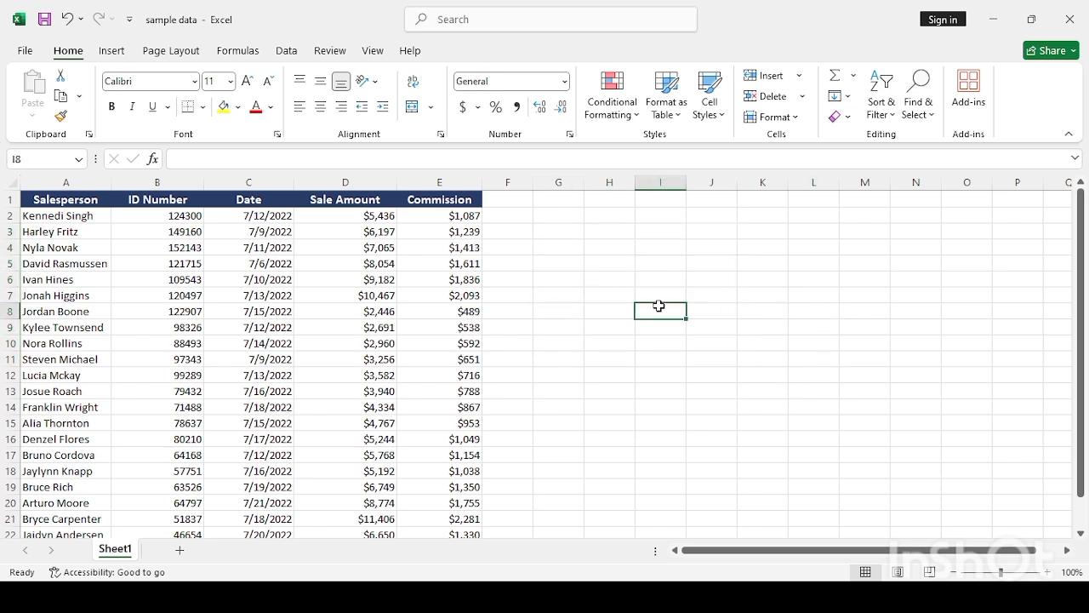
pyautogui.click(589, 244)
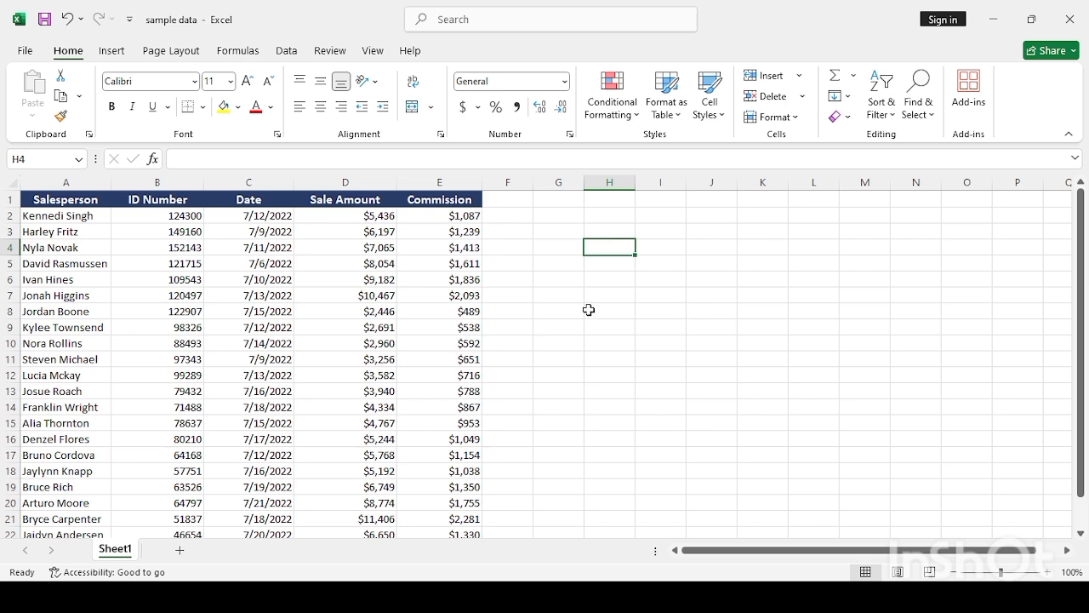
pyautogui.click(549, 243)
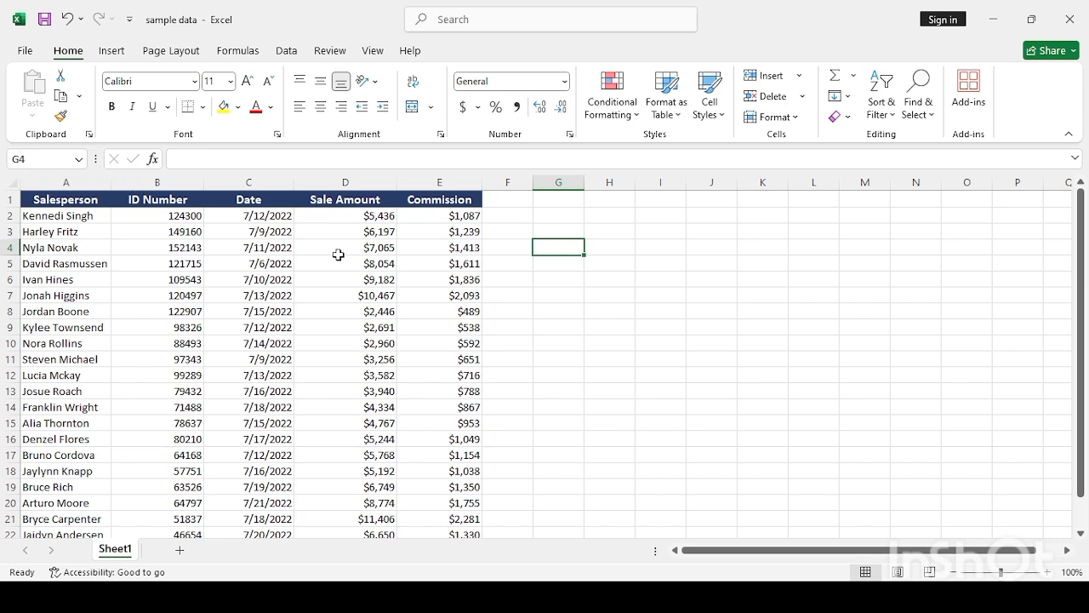
pyautogui.click(530, 279)
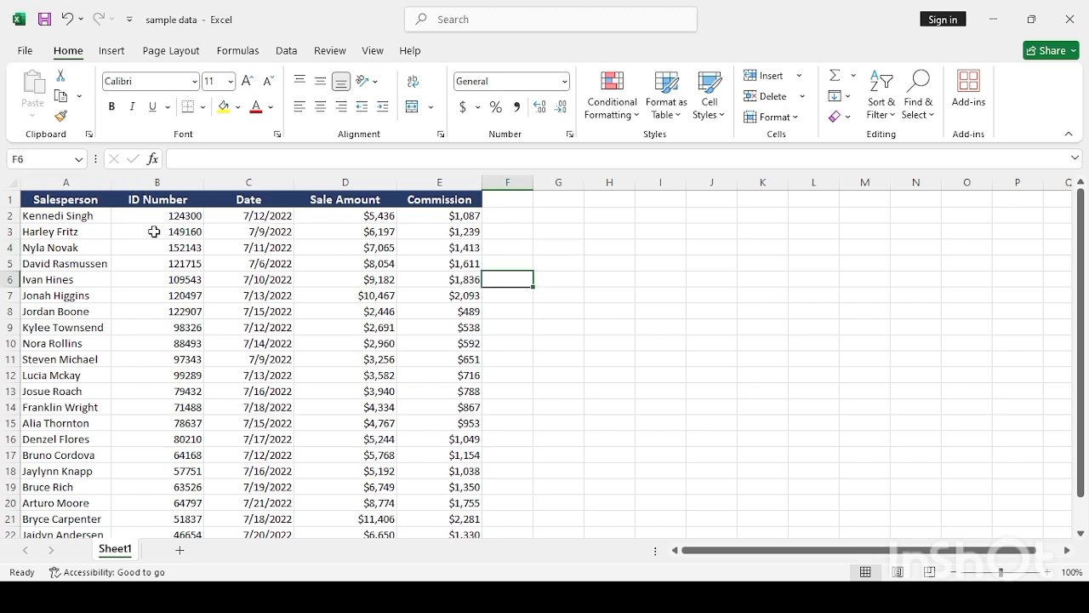
# - Inspect the underlying contents of cells A2, B6 and A3
pyautogui.click(77, 217)
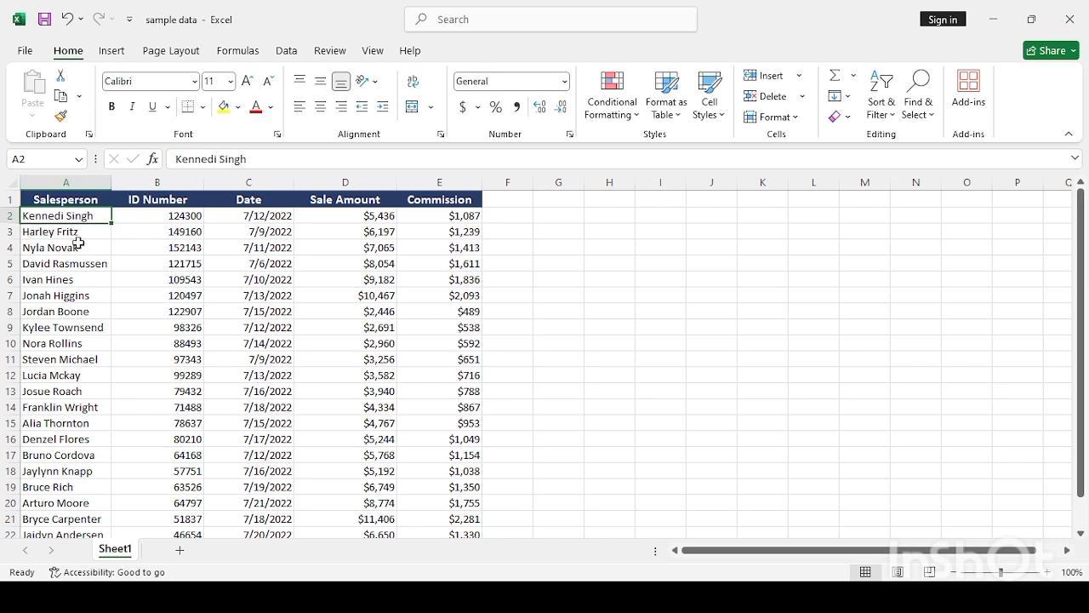
pyautogui.click(165, 279)
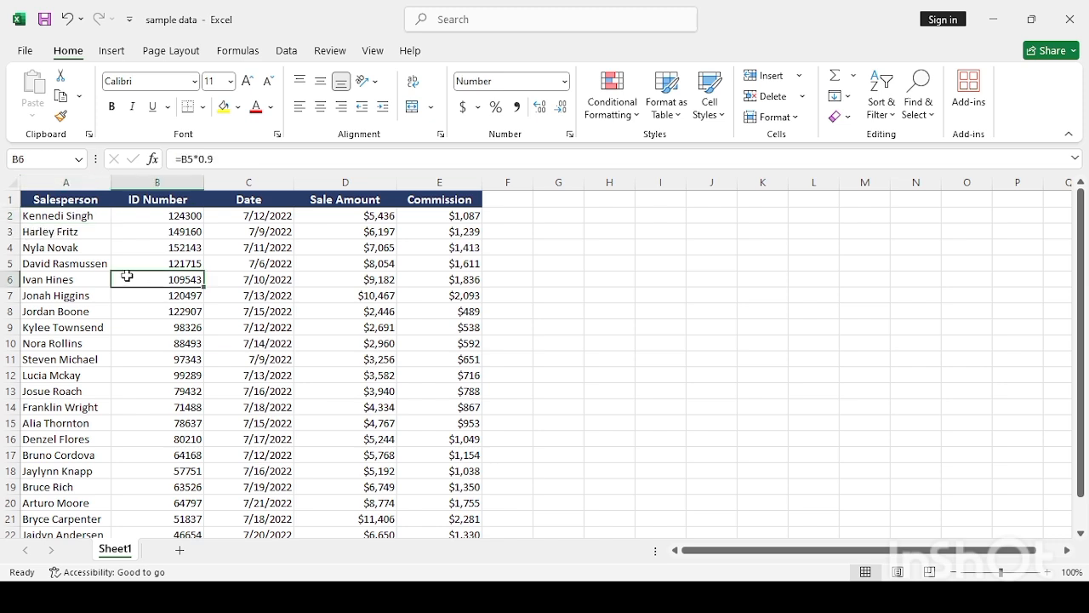
pyautogui.click(79, 232)
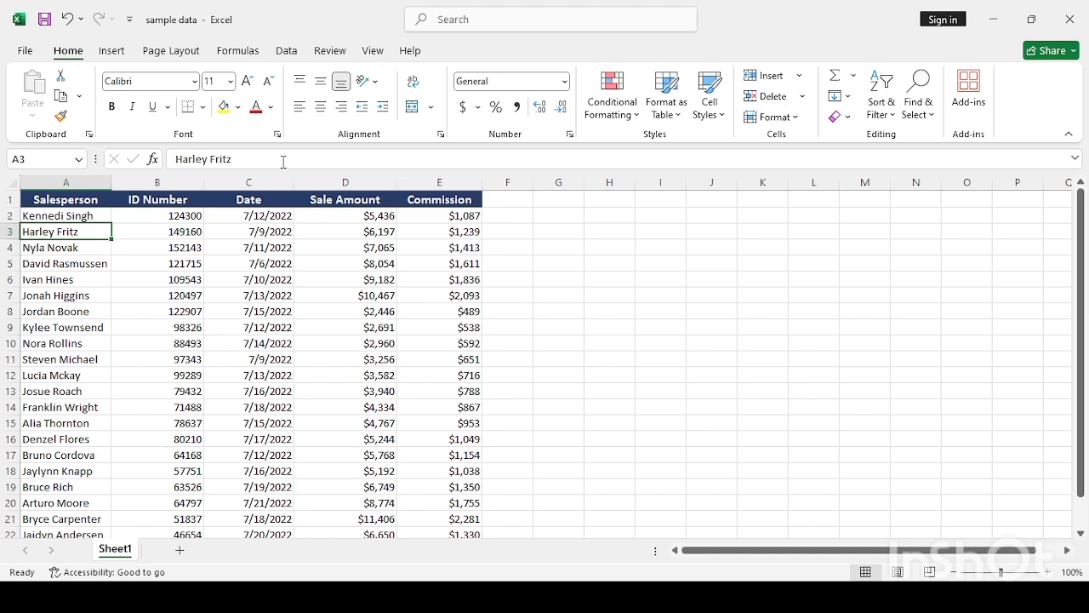
pyautogui.click(253, 161)
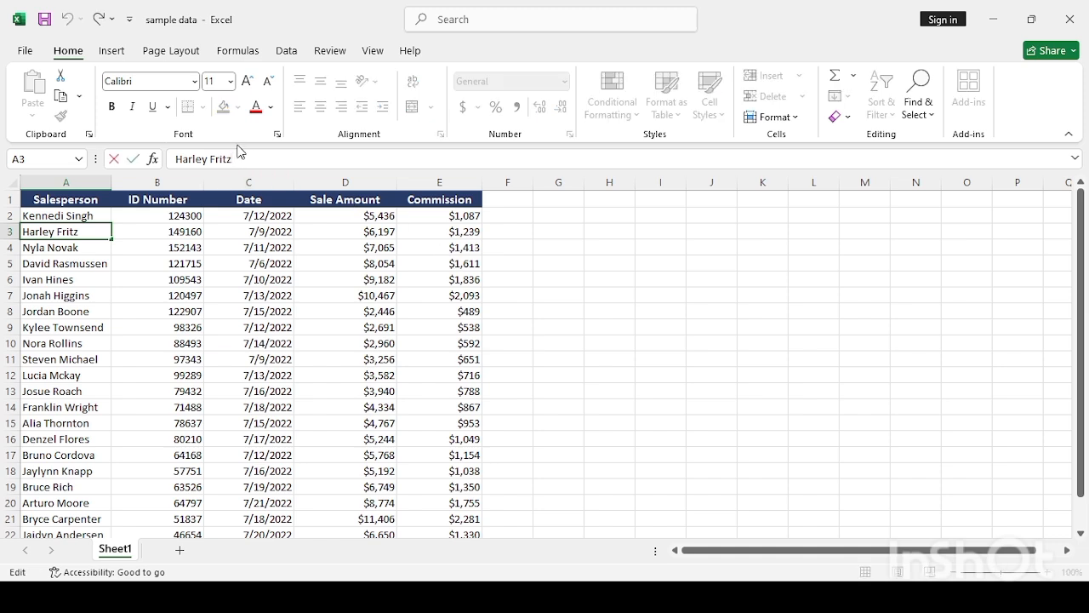
# - Start a formula in cell G6 that references the range B2:B10
pyautogui.click(563, 275)
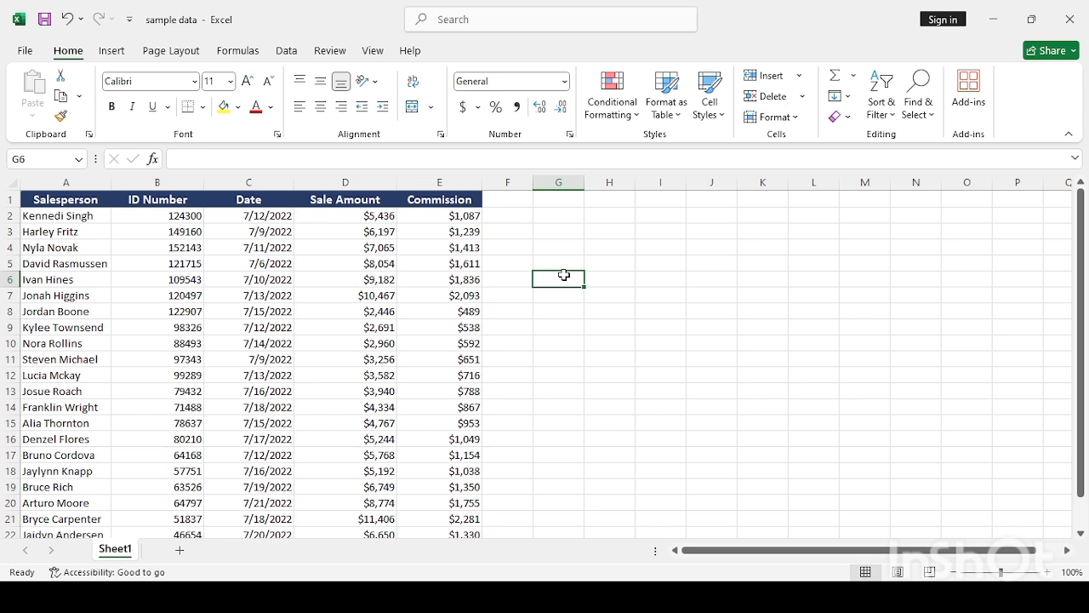
pyautogui.write('=')
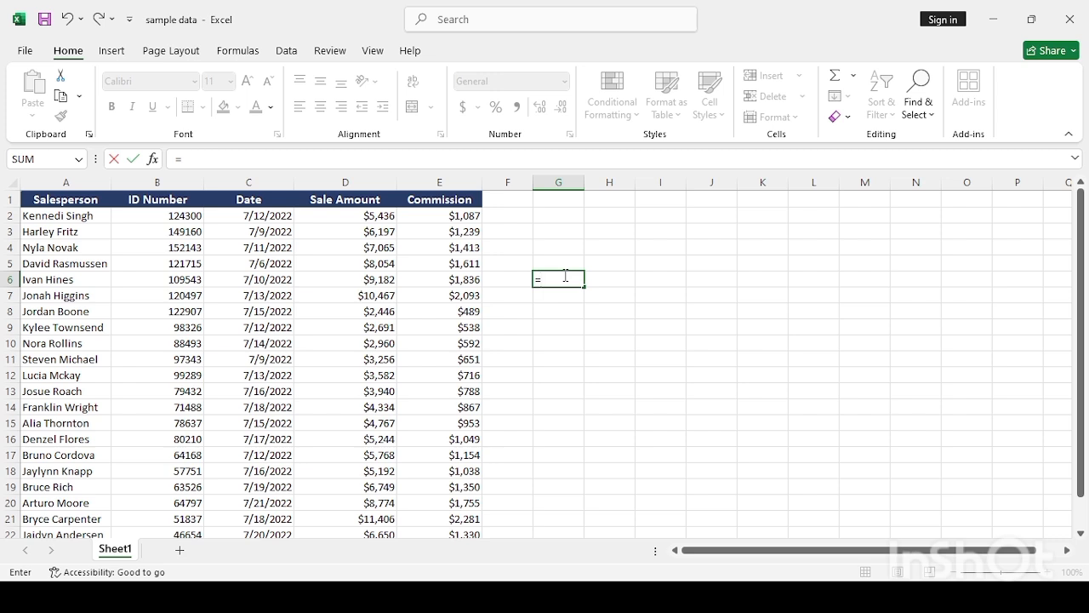
pyautogui.write('b2:')
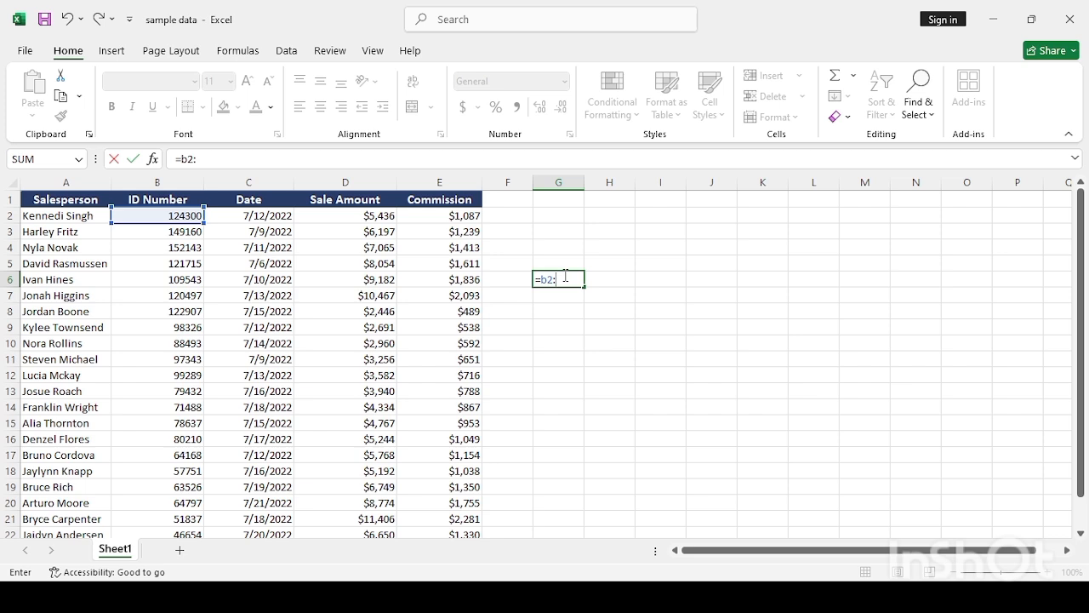
pyautogui.write('b10')
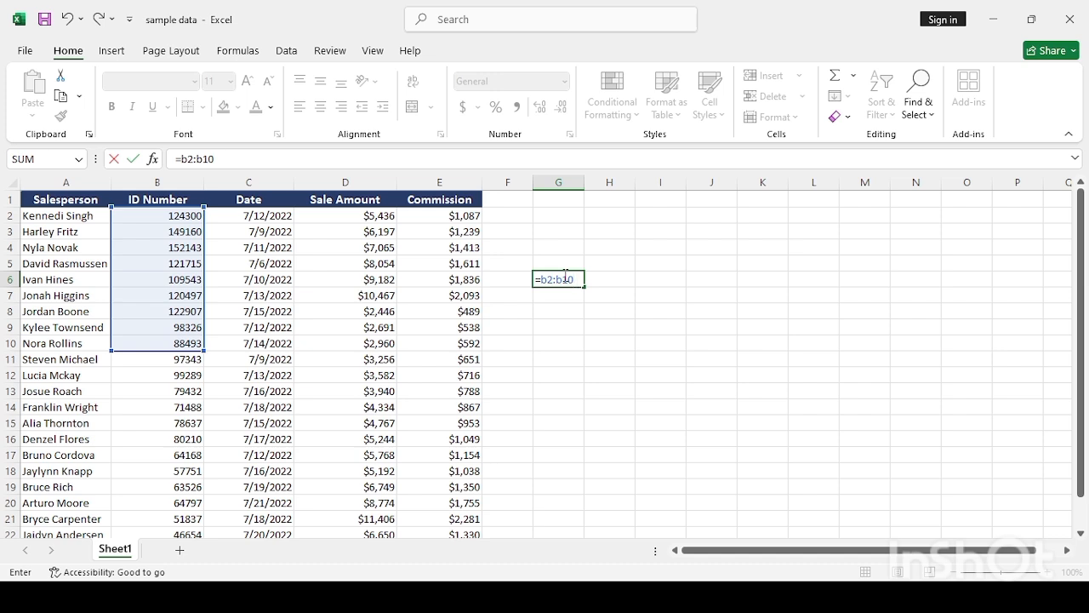
# - Replace the end of the range in the G6 formula so it reads =B2:B20
pyautogui.press('BackSpace')
pyautogui.press('BackSpace')
pyautogui.press('BackSpace')
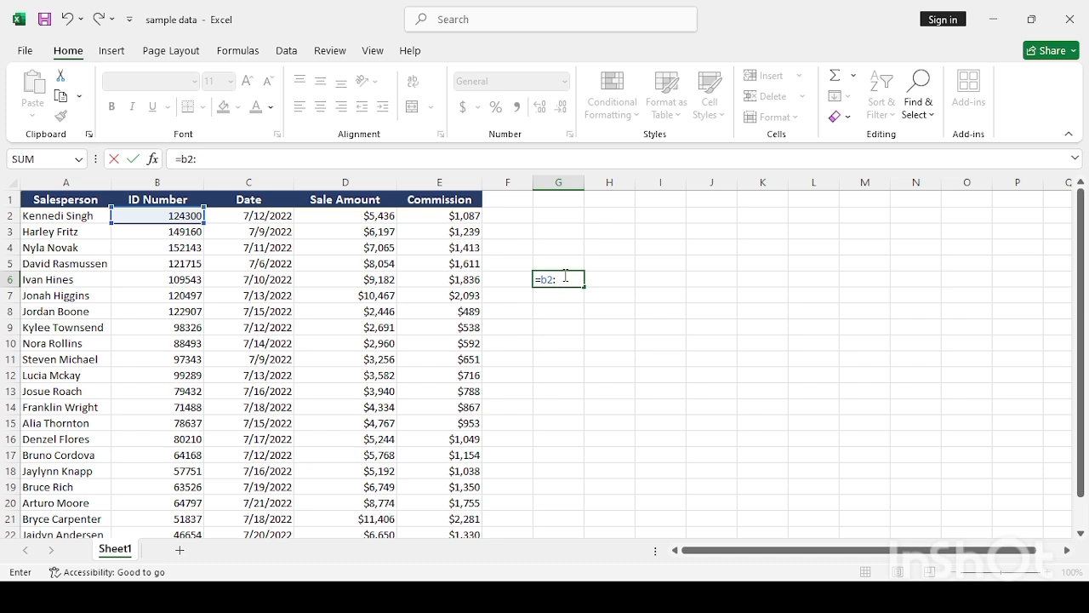
pyautogui.write('b20')
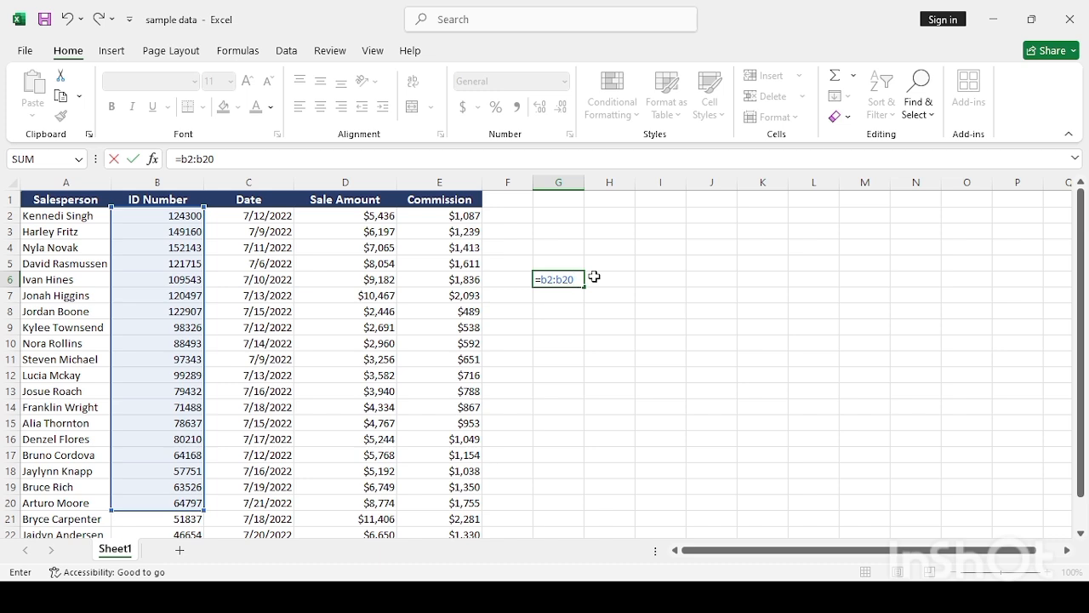
# - Change the G6 formula to =B2:E20, enter it, and undo the entry
pyautogui.press('BackSpace')
pyautogui.press('BackSpace')
pyautogui.press('BackSpace')
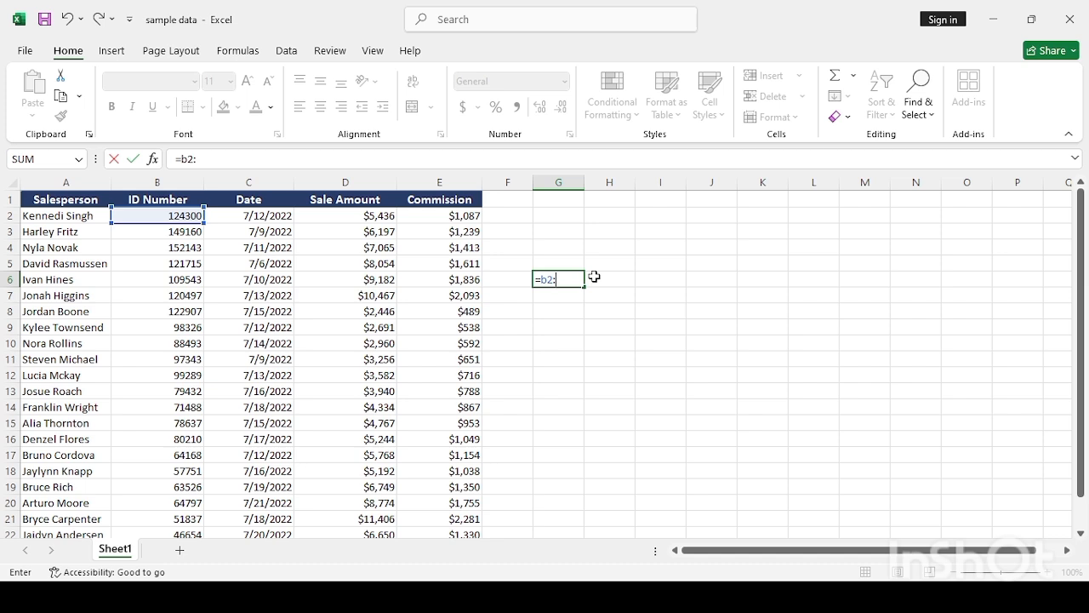
pyautogui.write('e2')
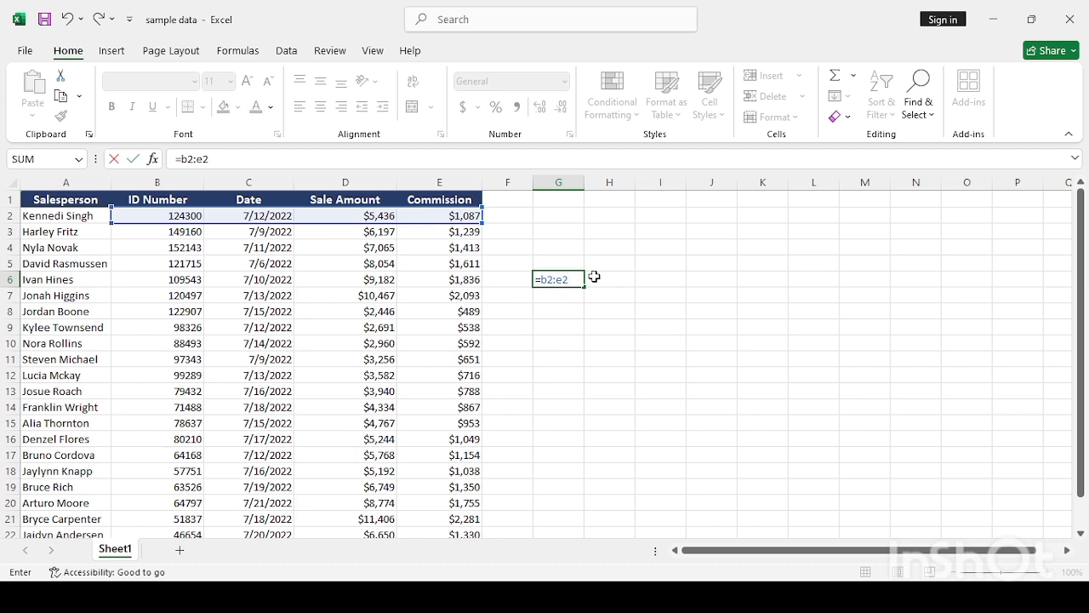
pyautogui.write('0')
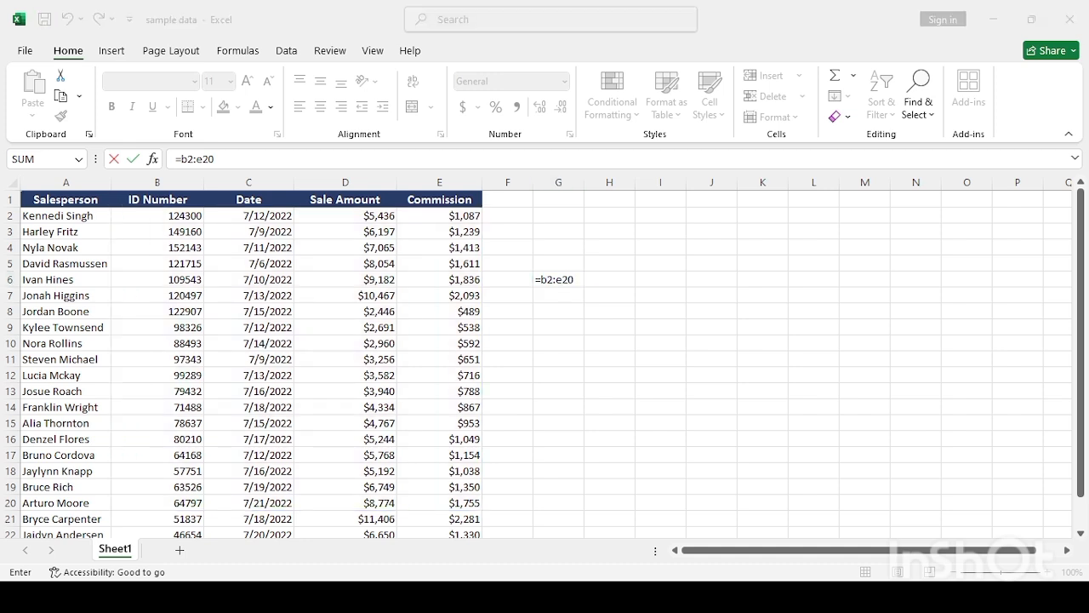
pyautogui.click(637, 364)
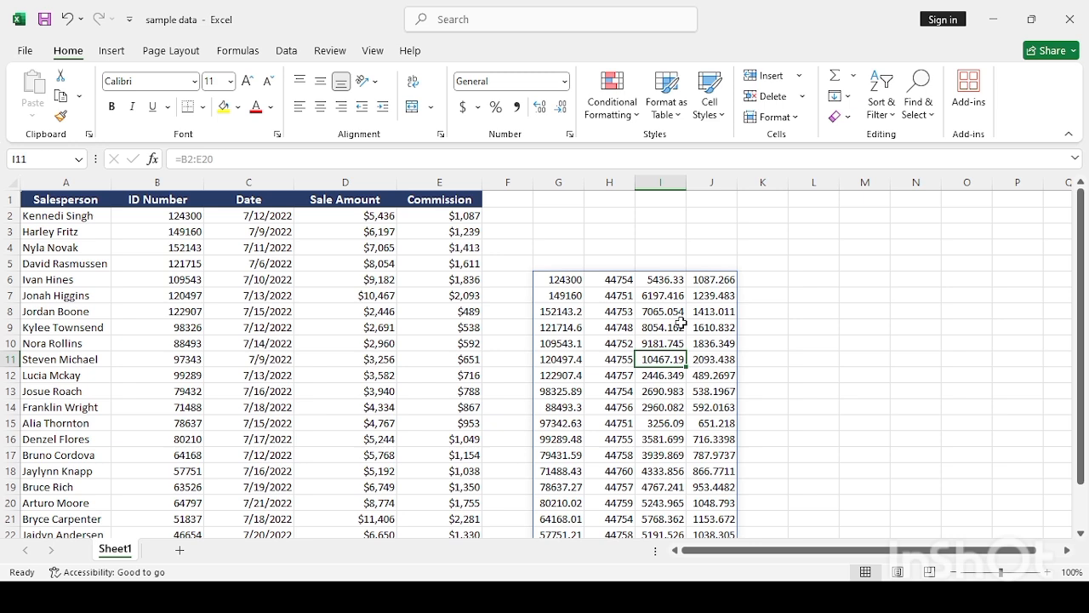
pyautogui.hotkey('ctrl', 'z')
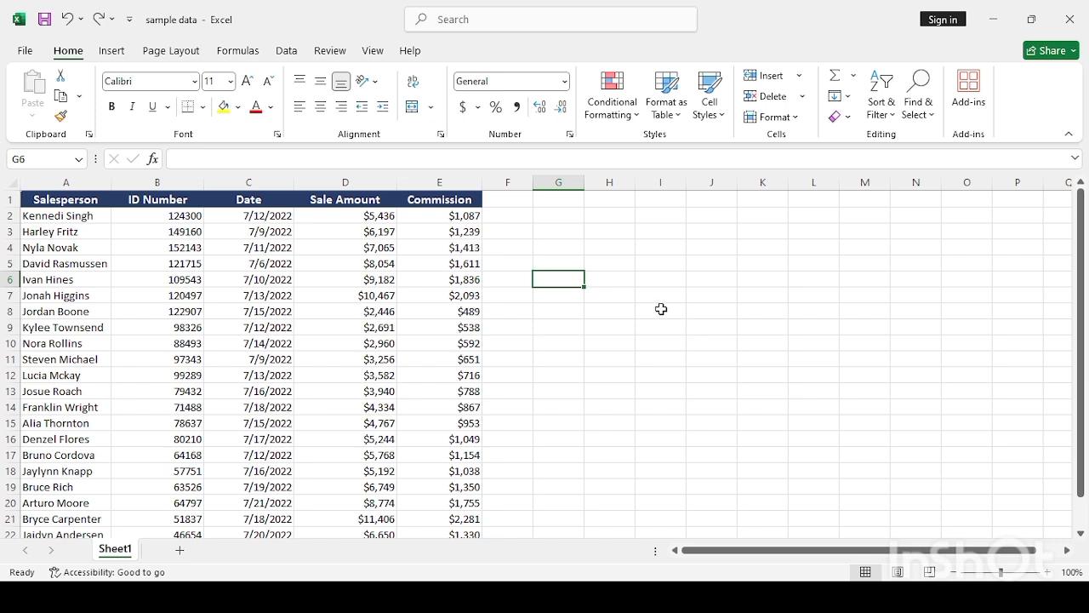
pyautogui.click(662, 309)
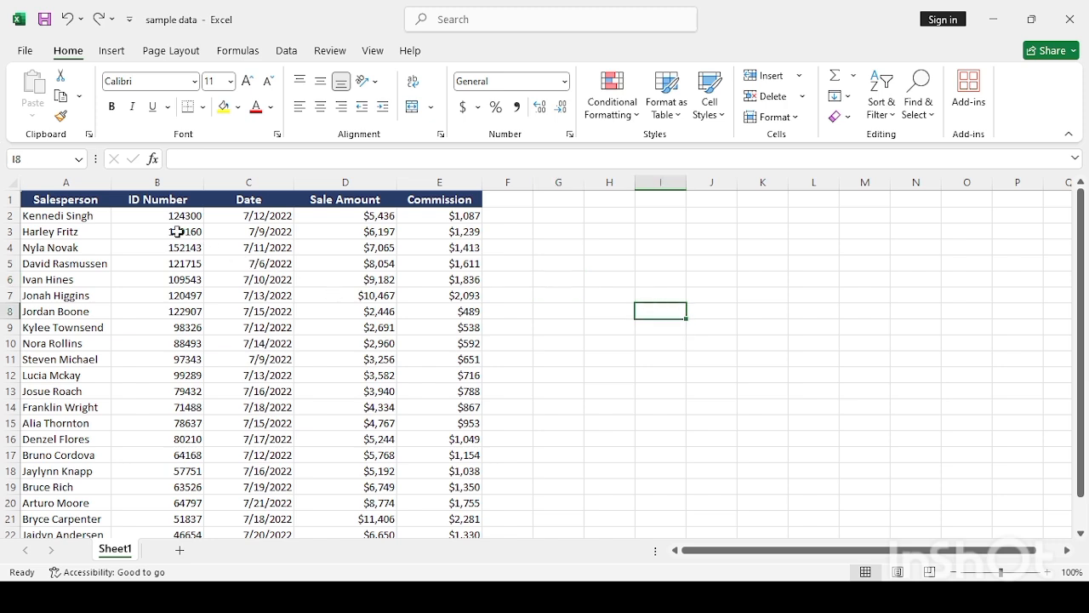
# - Select all data rows of the sales table from A2 to E23, and clear the selection
pyautogui.click(89, 215)
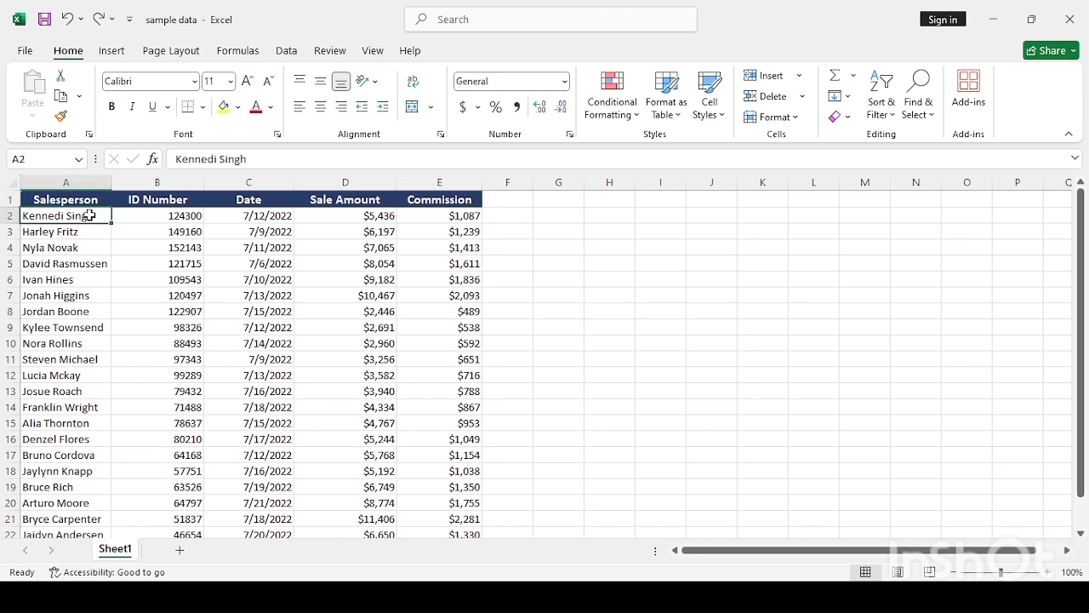
pyautogui.hotkey('ctrl', 'shift', 'Down')
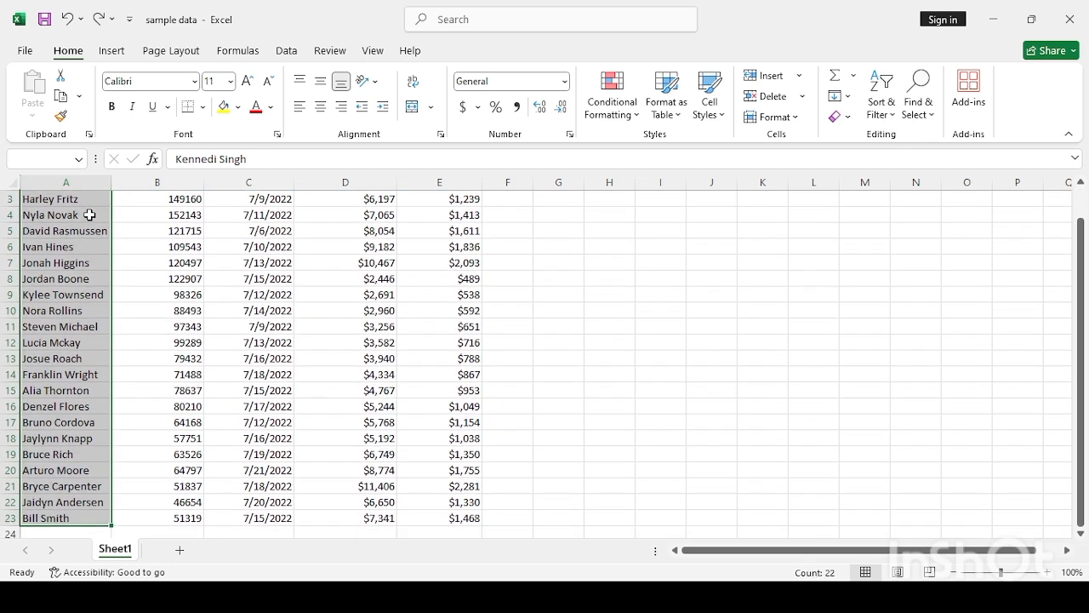
pyautogui.hotkey('ctrl', 'shift', 'Right')
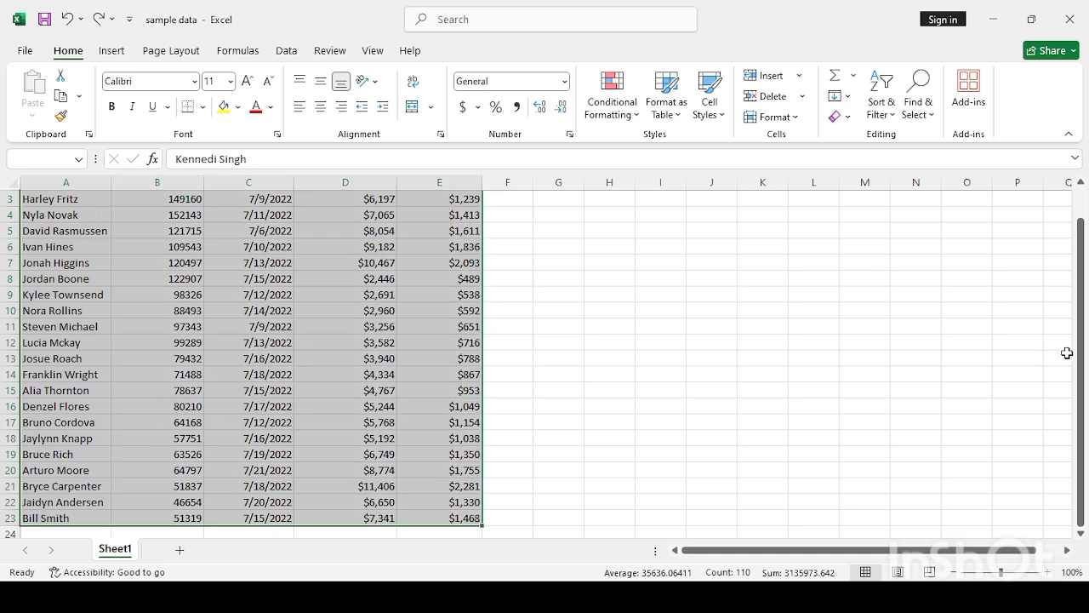
pyautogui.moveTo(1084, 362); pyautogui.dragTo(1072, 260)
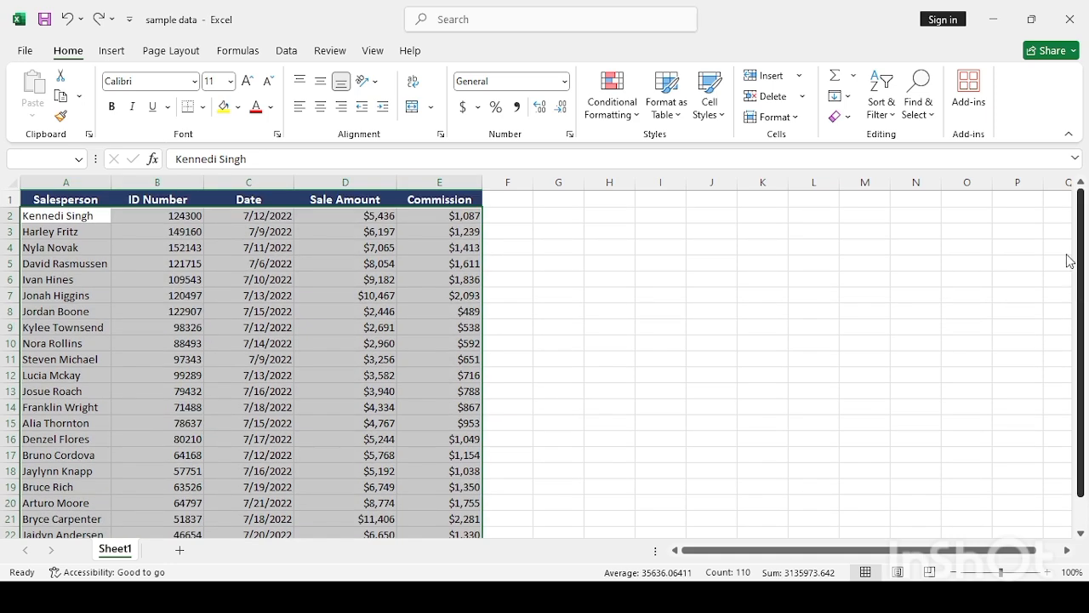
pyautogui.click(756, 316)
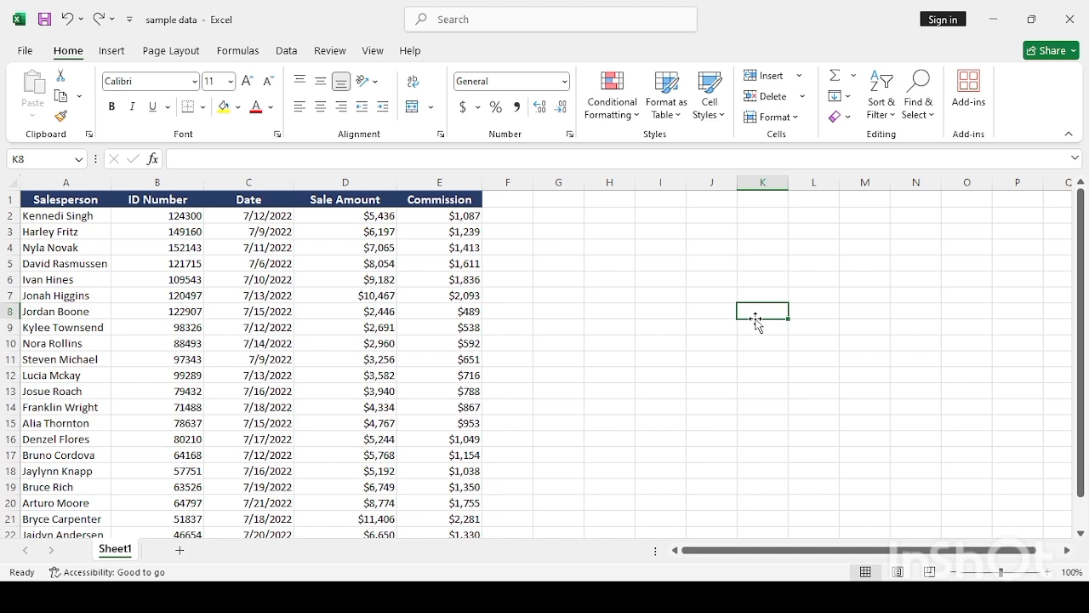
# - Enter the formula =D2+D3 in cell G3 to add the first two sale amounts
pyautogui.click(643, 276)
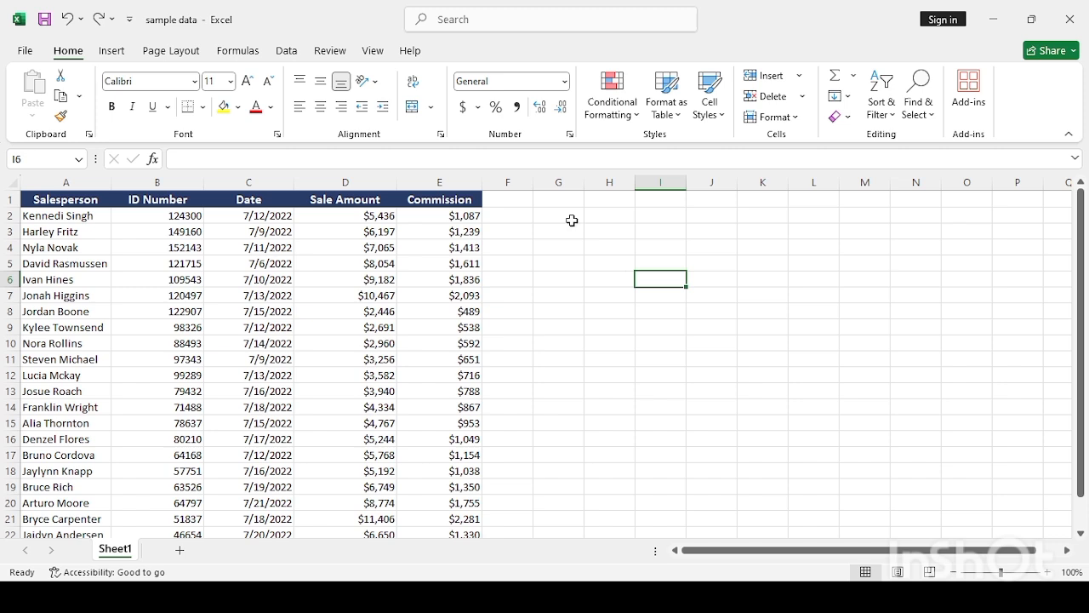
pyautogui.click(571, 221)
pyautogui.click(572, 237)
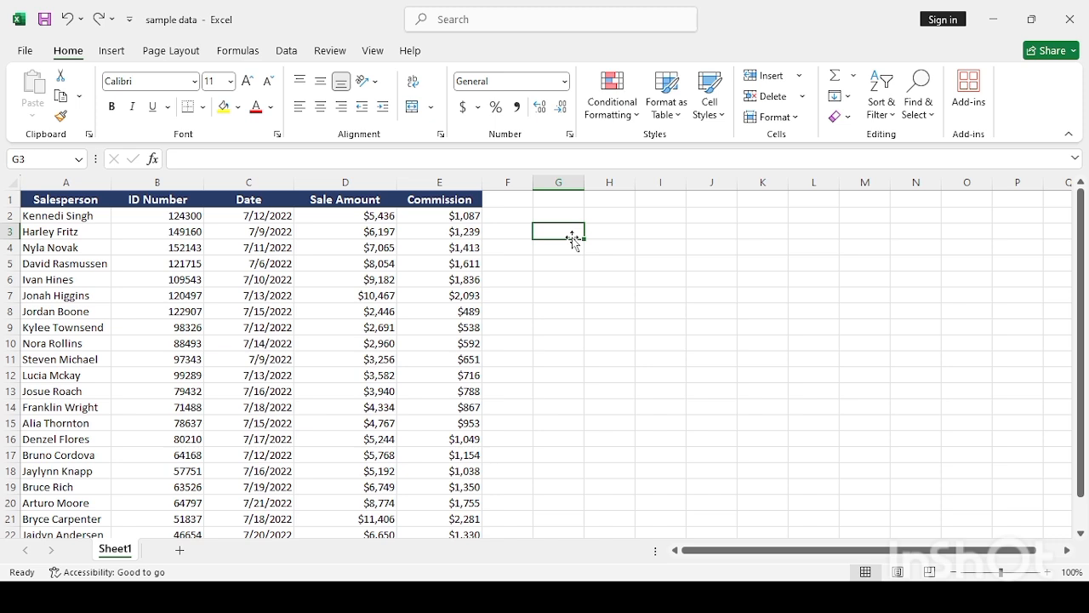
pyautogui.write('=')
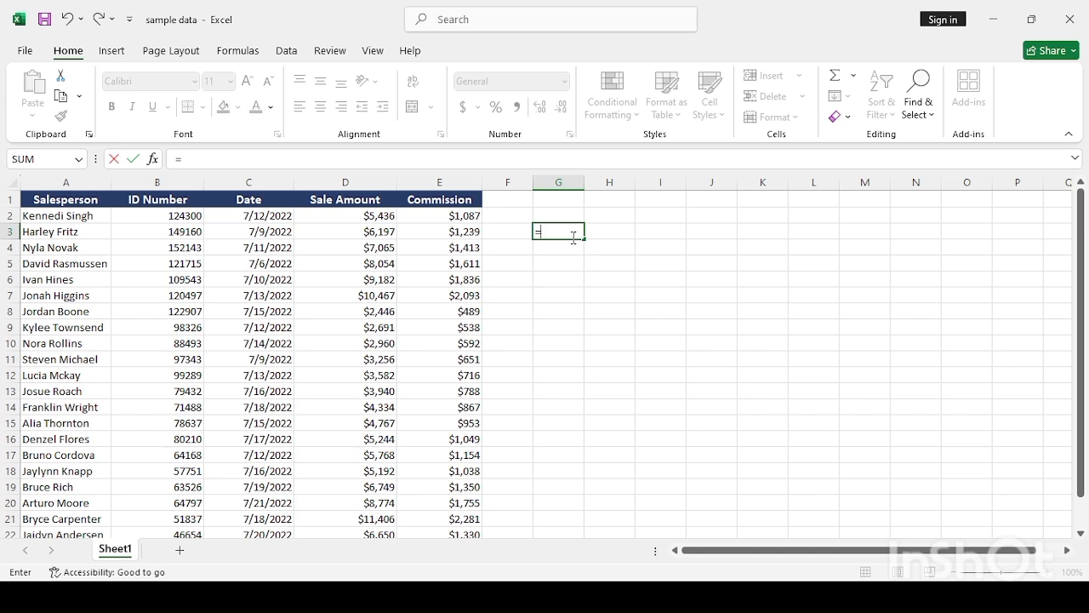
pyautogui.write('d2')
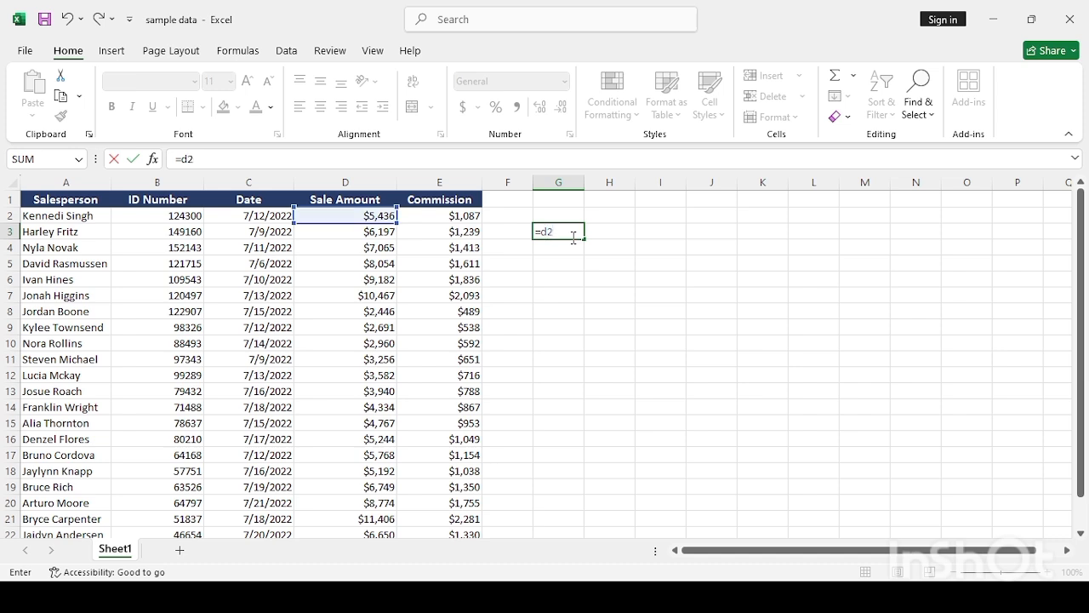
pyautogui.write('+d3')
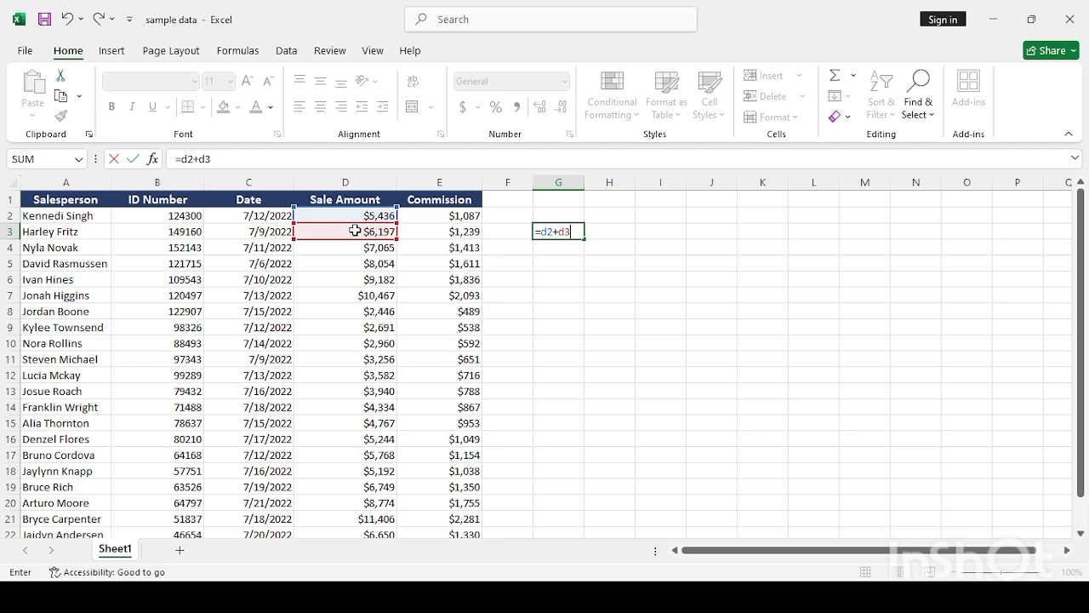
pyautogui.press('Return')
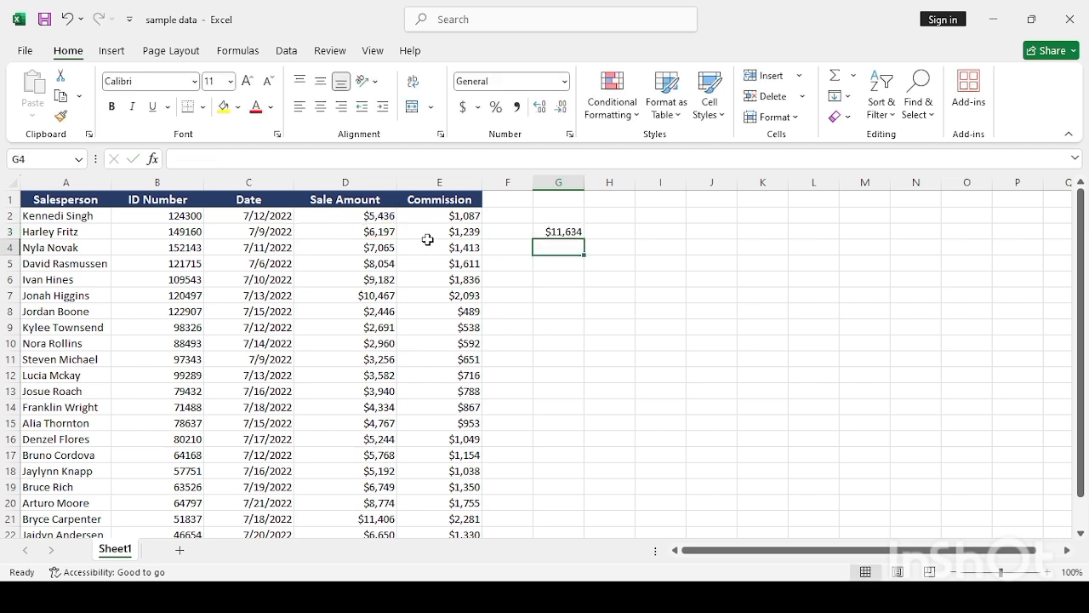
# - Inspect the addition formula behind the result in cell G3
pyautogui.click(575, 232)
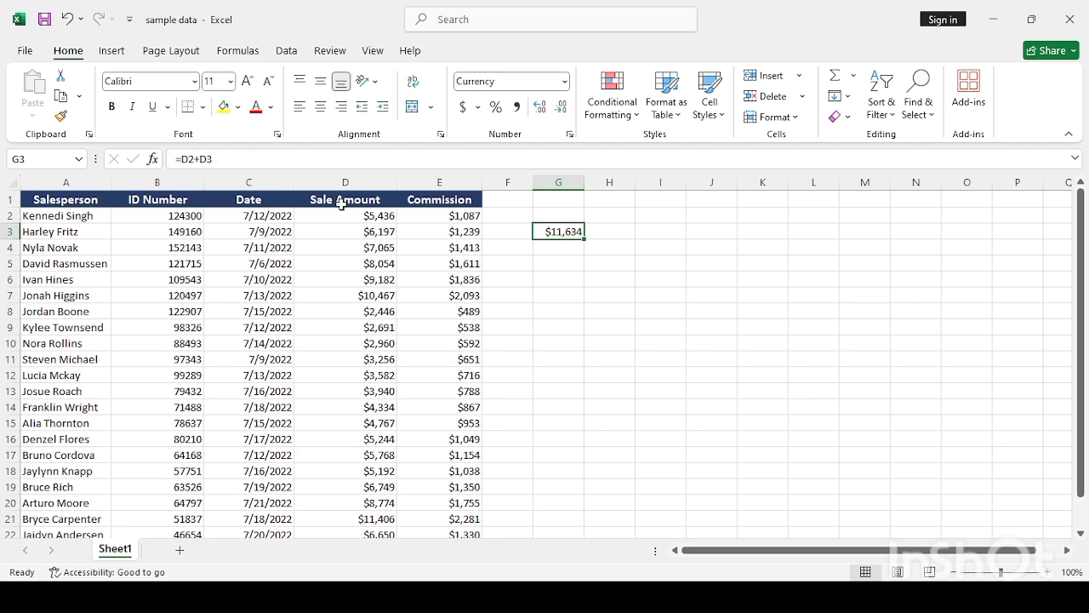
pyautogui.click(610, 232)
pyautogui.click(564, 233)
pyautogui.click(649, 292)
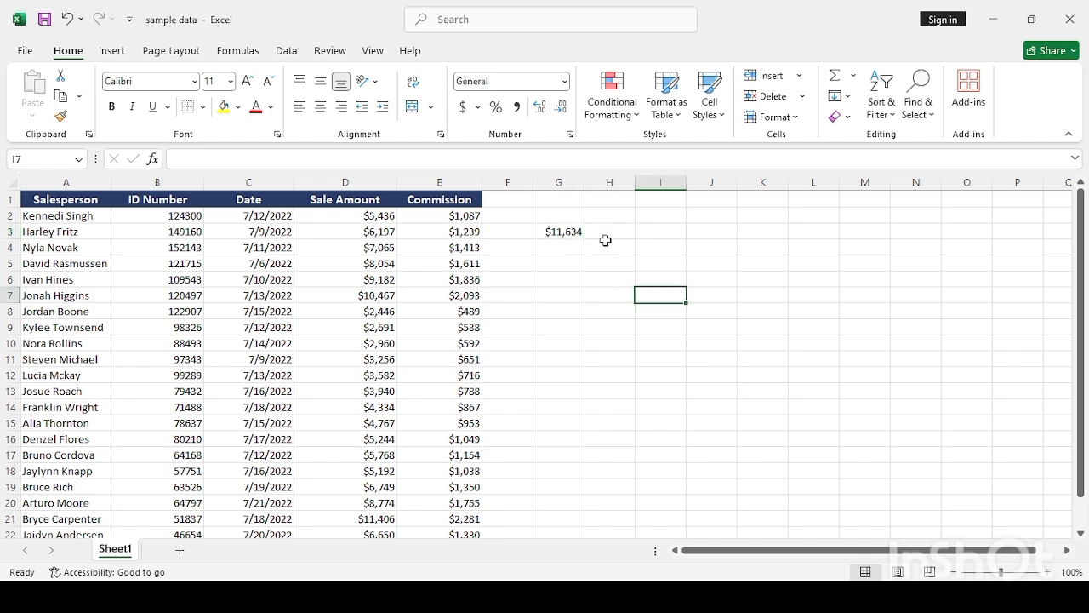
# - Add the headings "sum" in cell G2 and "product" in cell H2
pyautogui.click(569, 218)
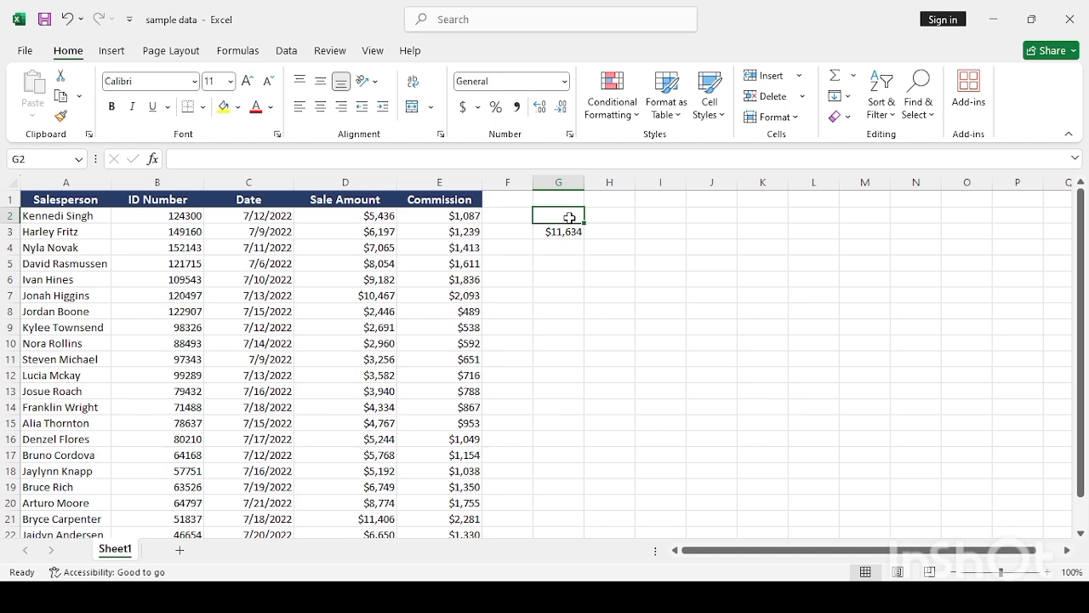
pyautogui.write('sum')
pyautogui.press('Tab')
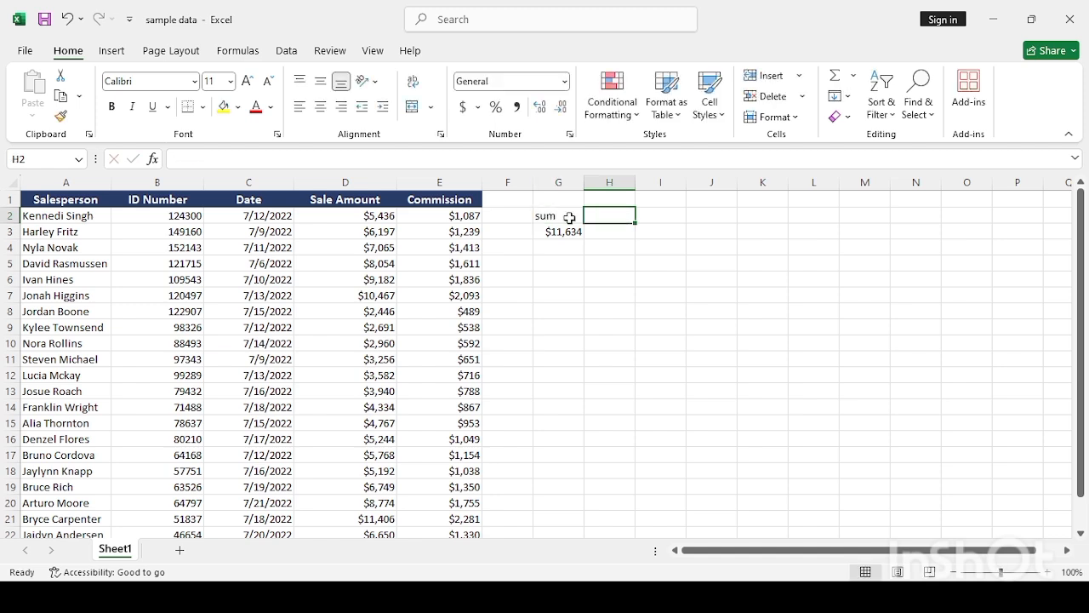
pyautogui.write('pro')
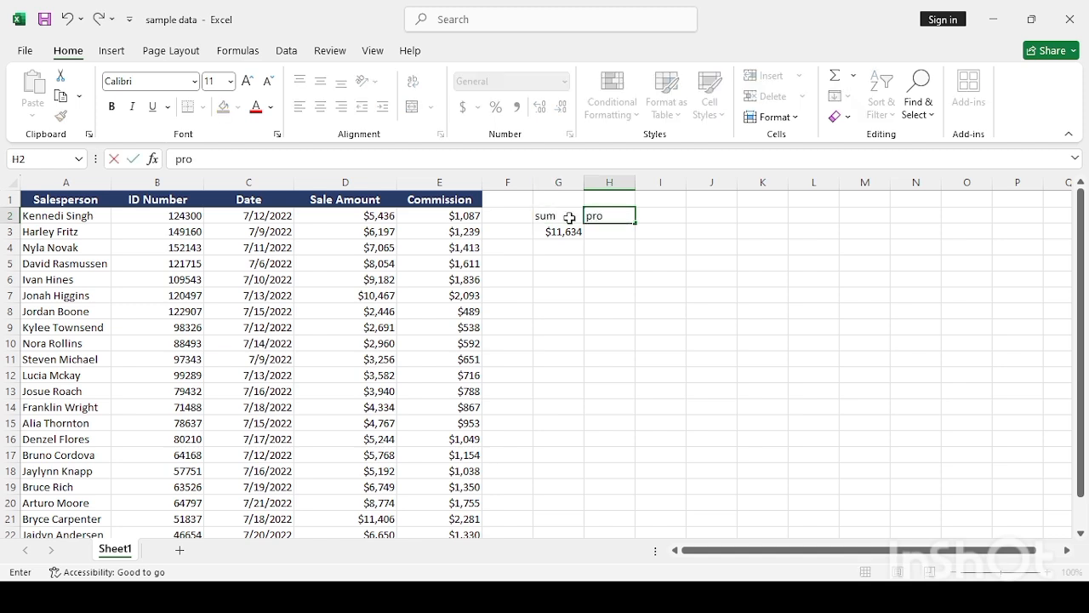
pyautogui.write('duct')
pyautogui.press('Return')
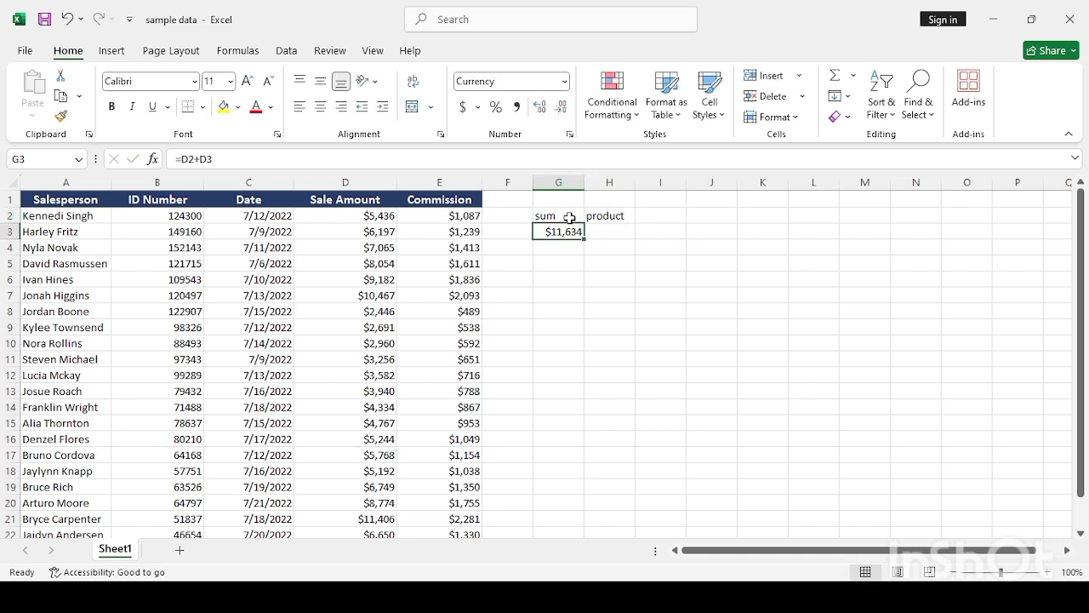
# - Enter the formula =D2*D3 in cell H3 to multiply the first two sale amounts
pyautogui.click(600, 230)
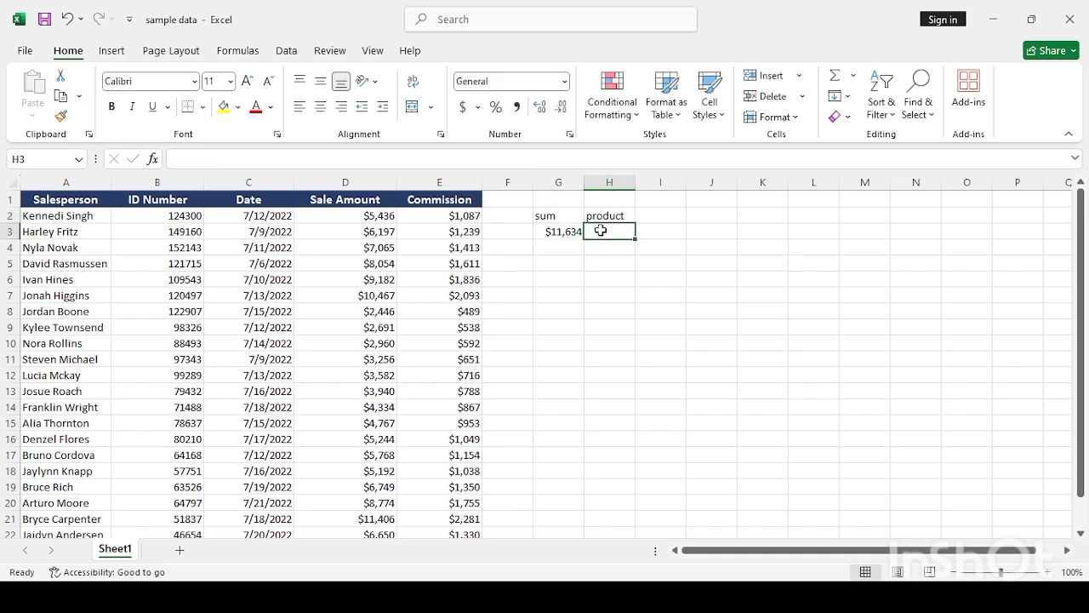
pyautogui.write('=')
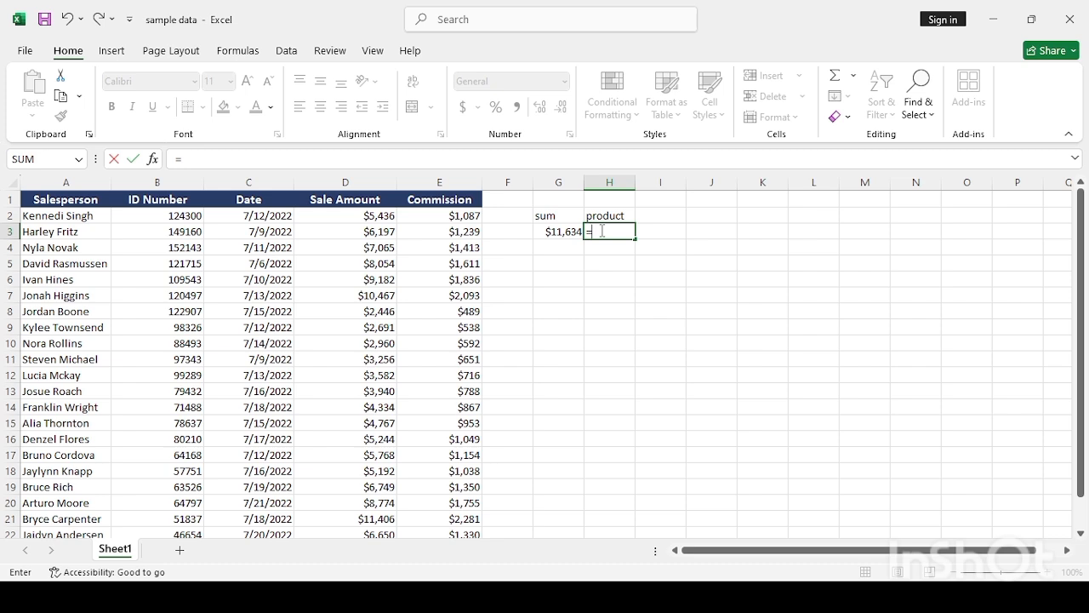
pyautogui.write('d2')
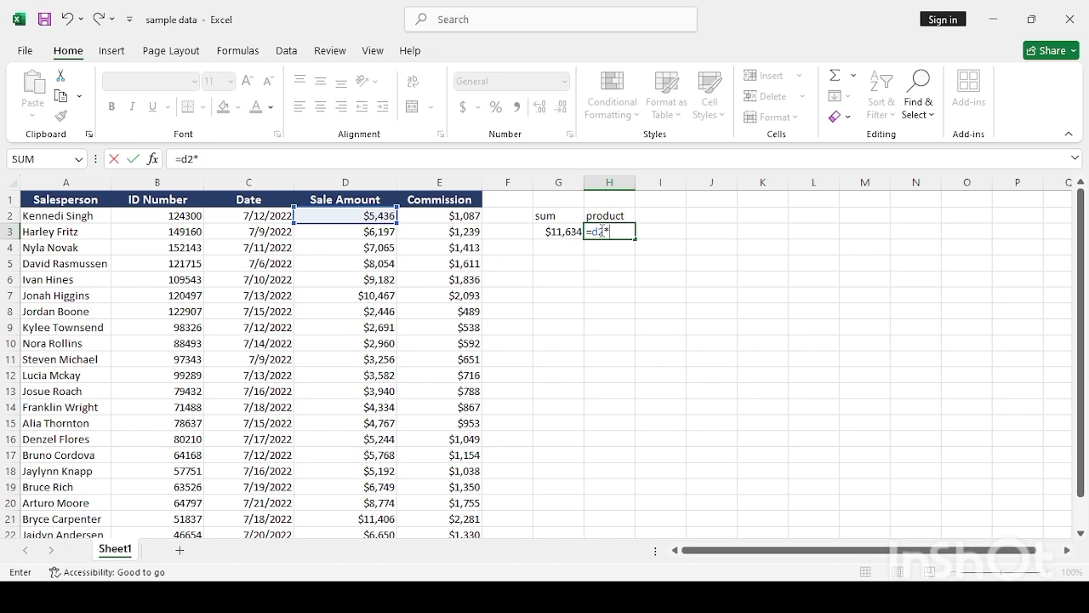
pyautogui.write('*d3')
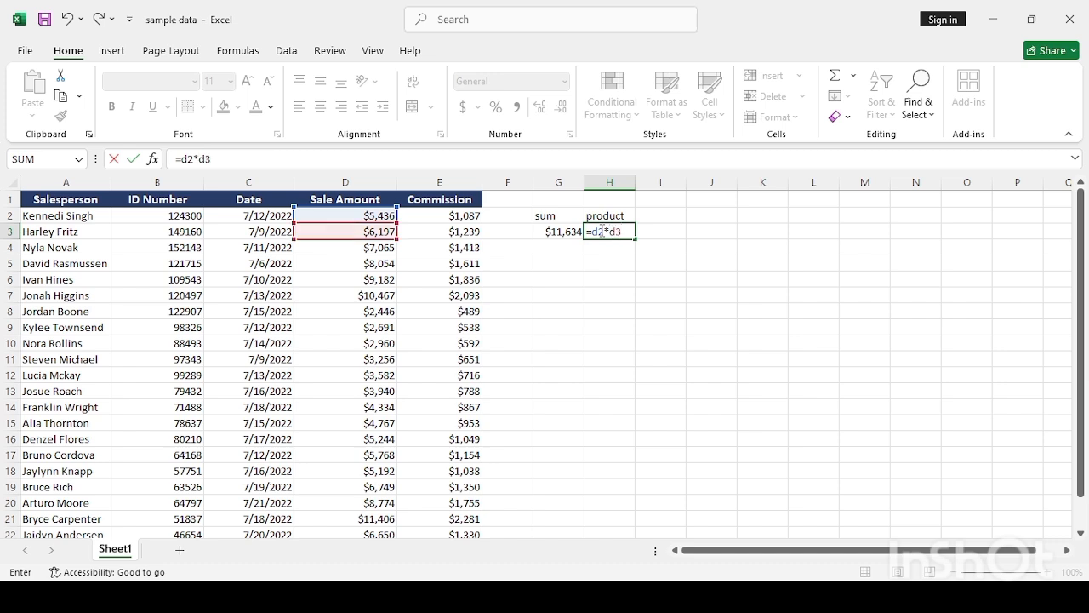
pyautogui.press('Return')
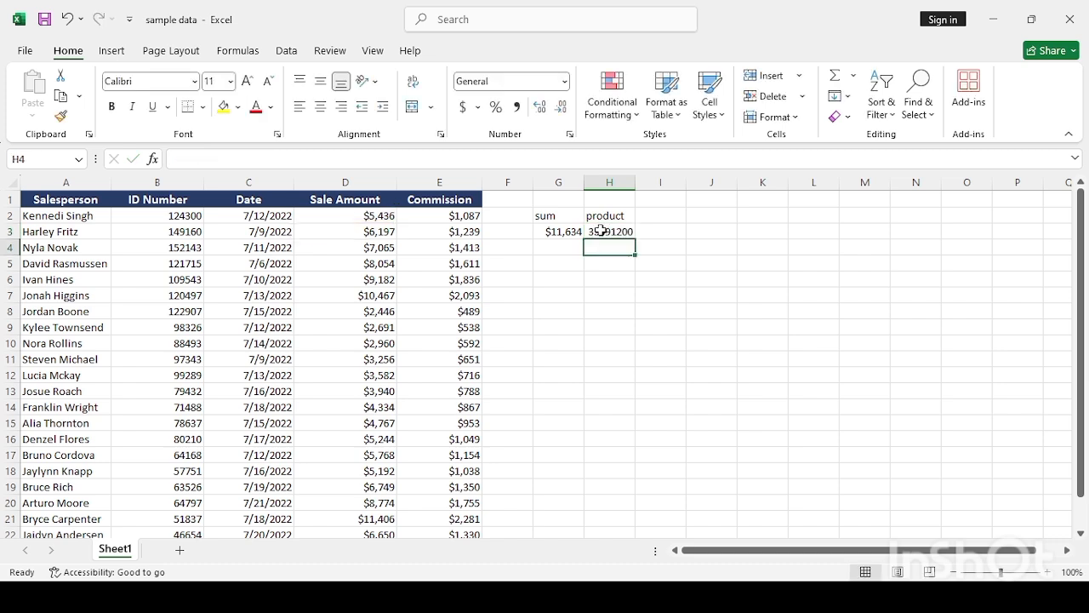
# - Apply the comma number style to the product in cell H3
pyautogui.click(638, 232)
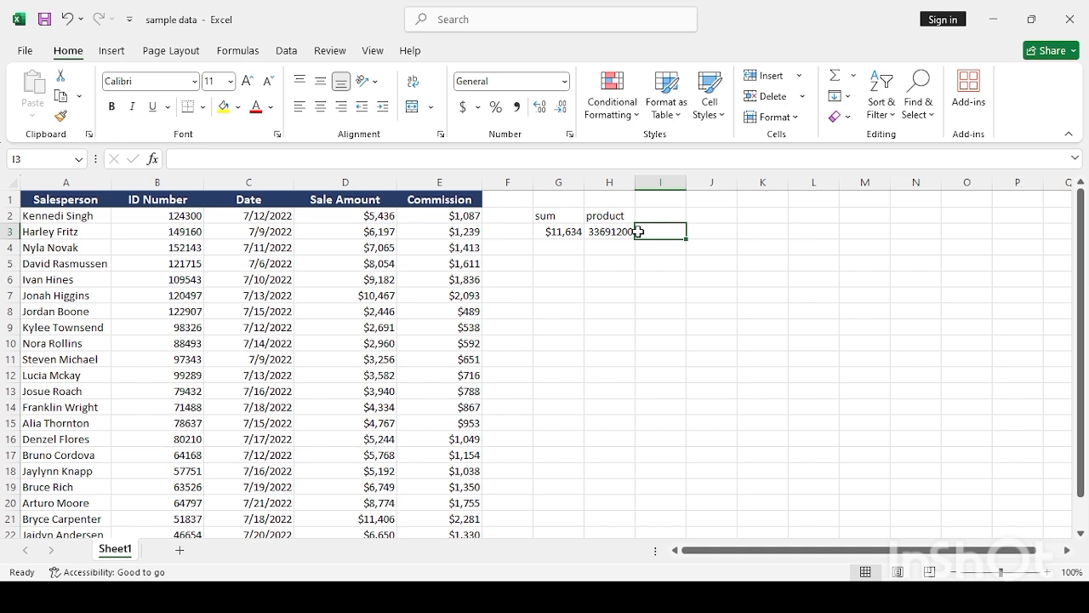
pyautogui.click(621, 231)
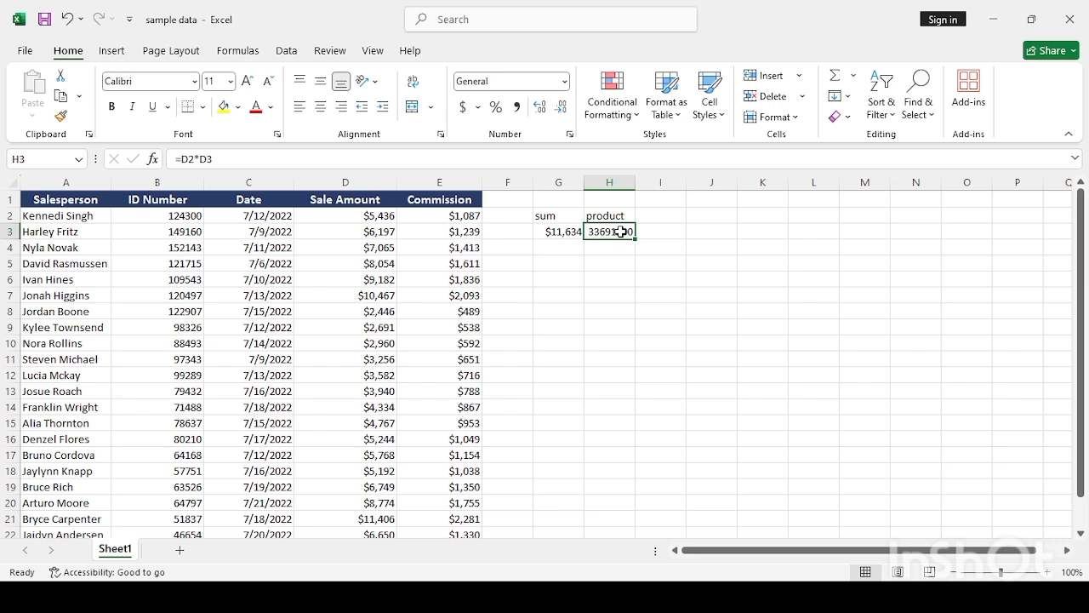
pyautogui.click(519, 107)
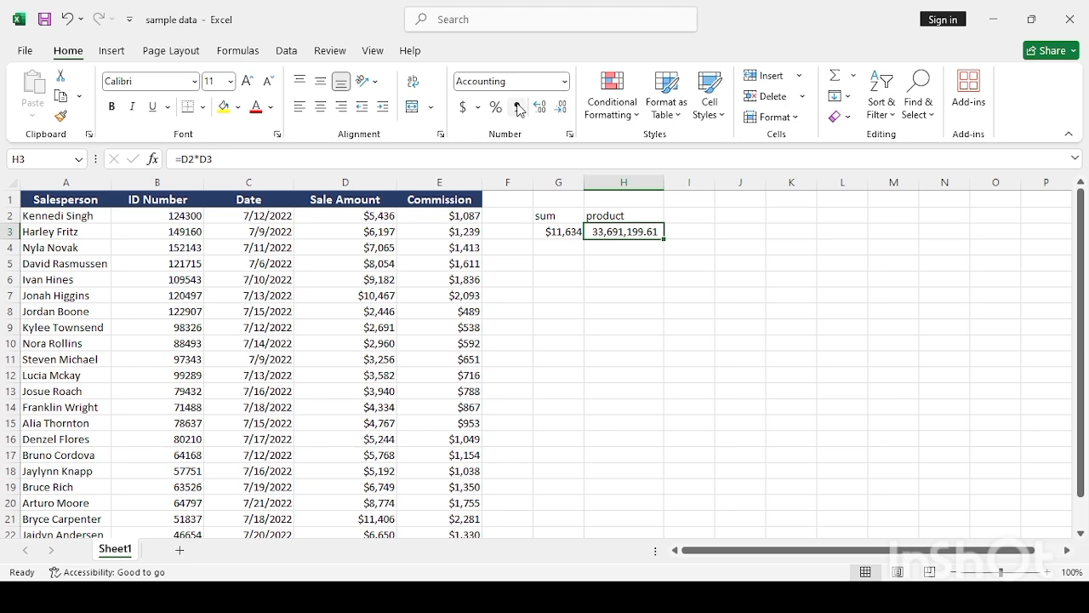
pyautogui.click(601, 263)
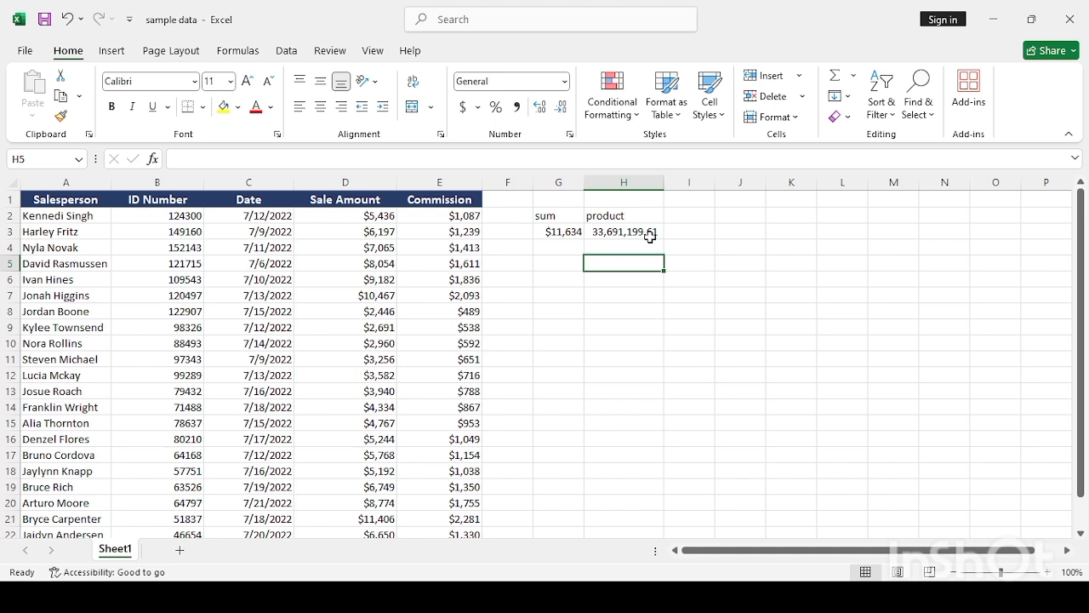
# - Format the product in H3 as dollar accounting with no decimal places
pyautogui.click(633, 233)
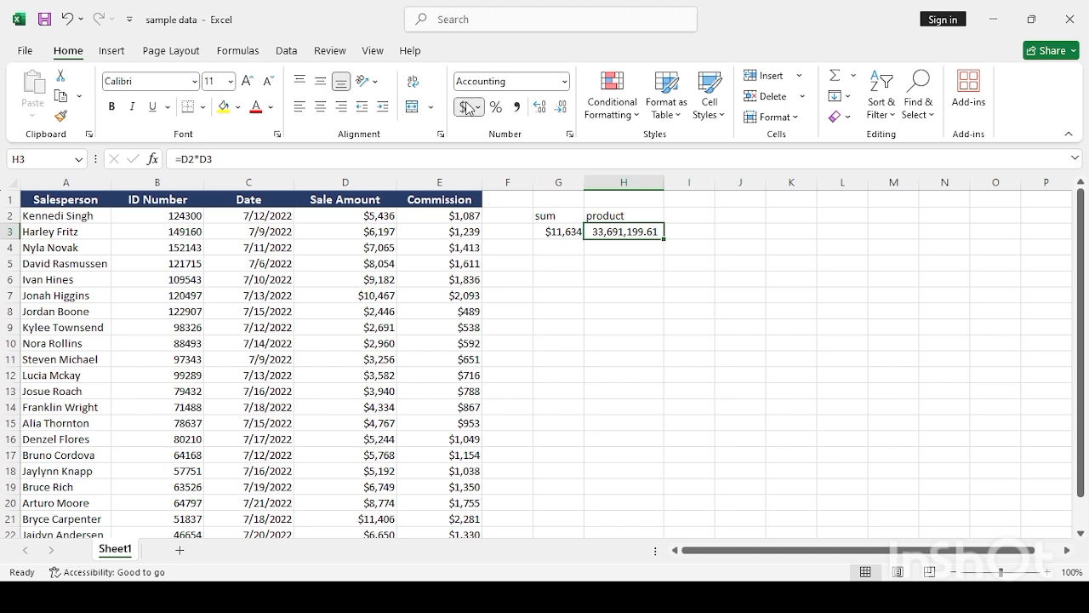
pyautogui.click(465, 106)
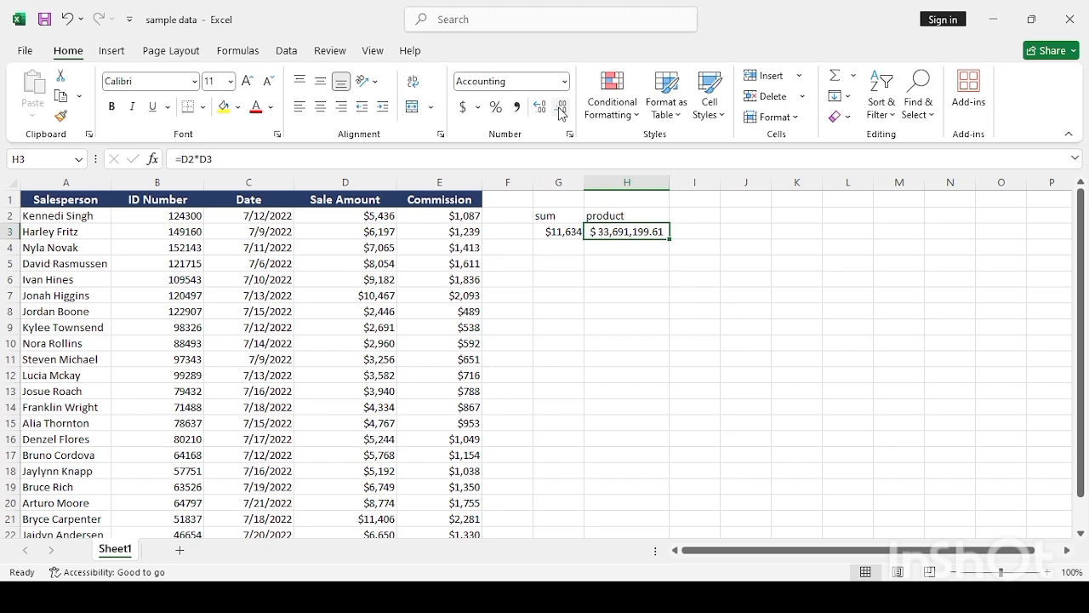
pyautogui.click(562, 107)
pyautogui.click(561, 107)
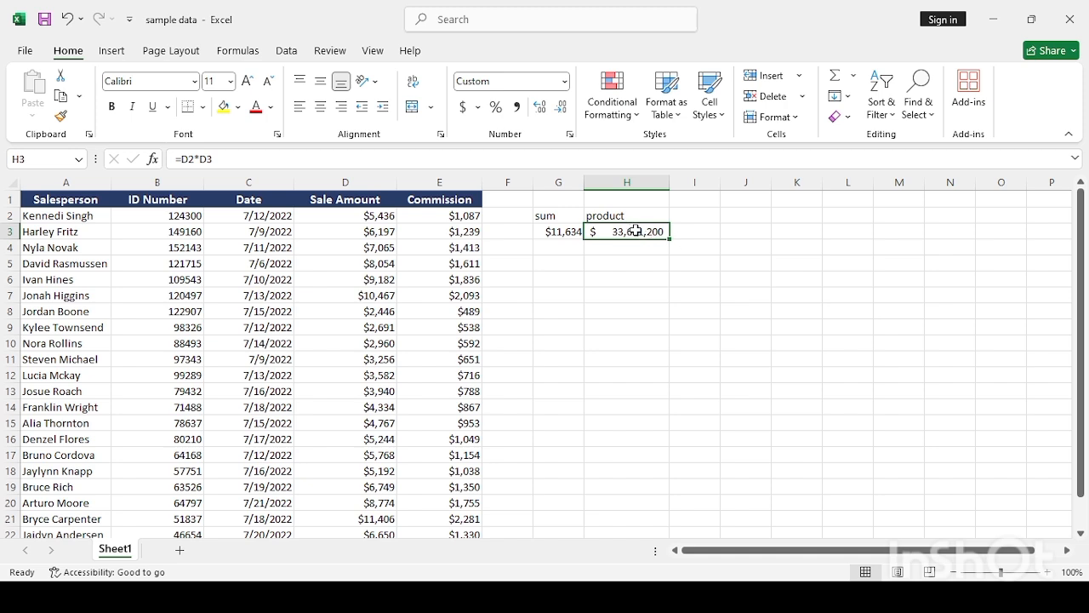
pyautogui.click(693, 237)
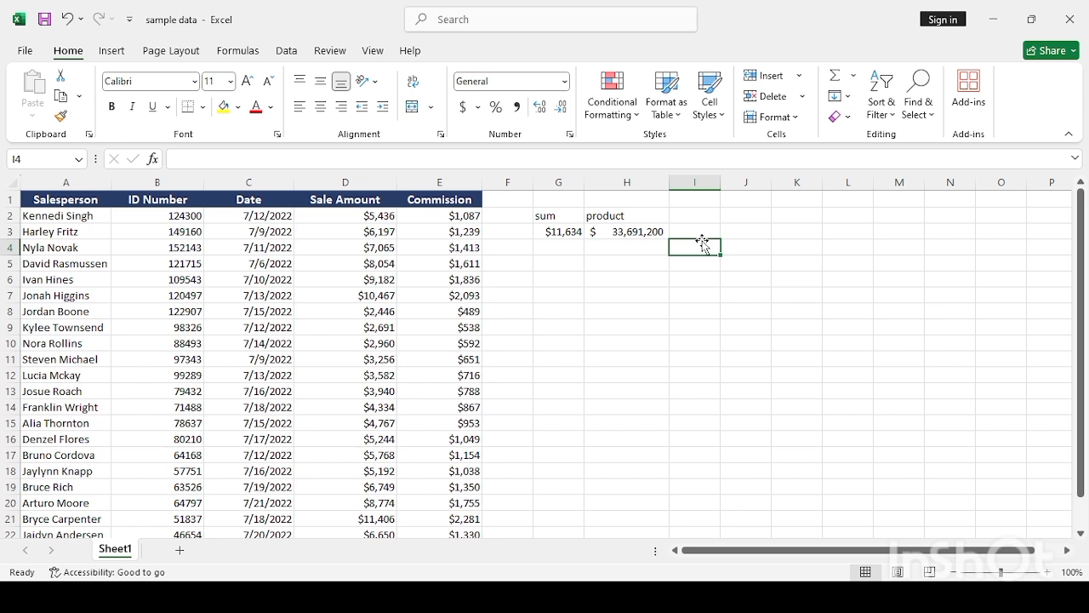
# - Add the heading "division" in cell I2 and enter the formula =D2/D3 in I3
pyautogui.click(692, 216)
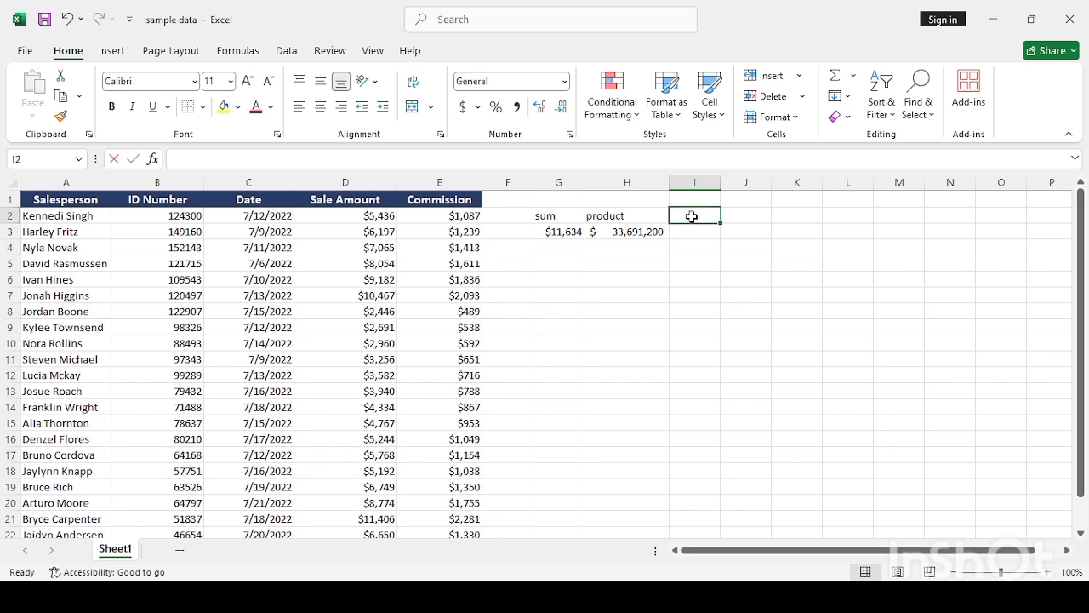
pyautogui.write('division')
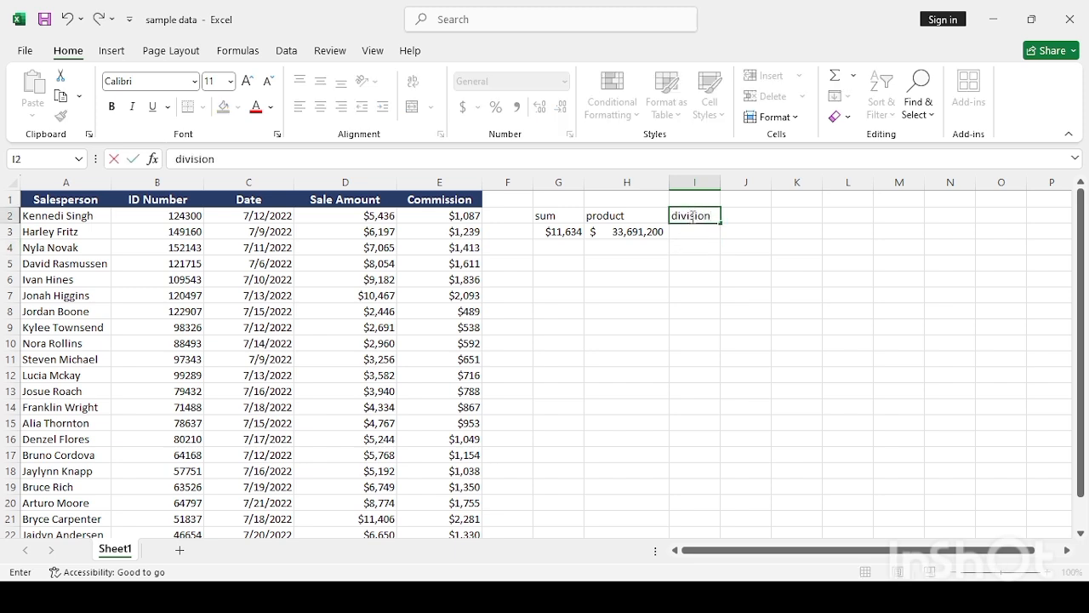
pyautogui.press('Return')
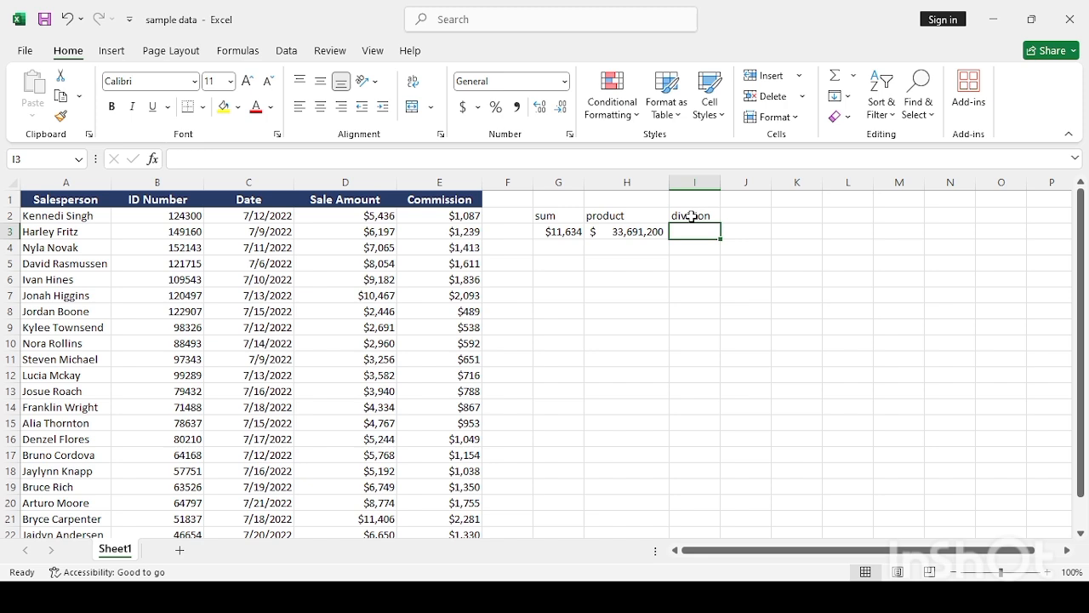
pyautogui.write('=')
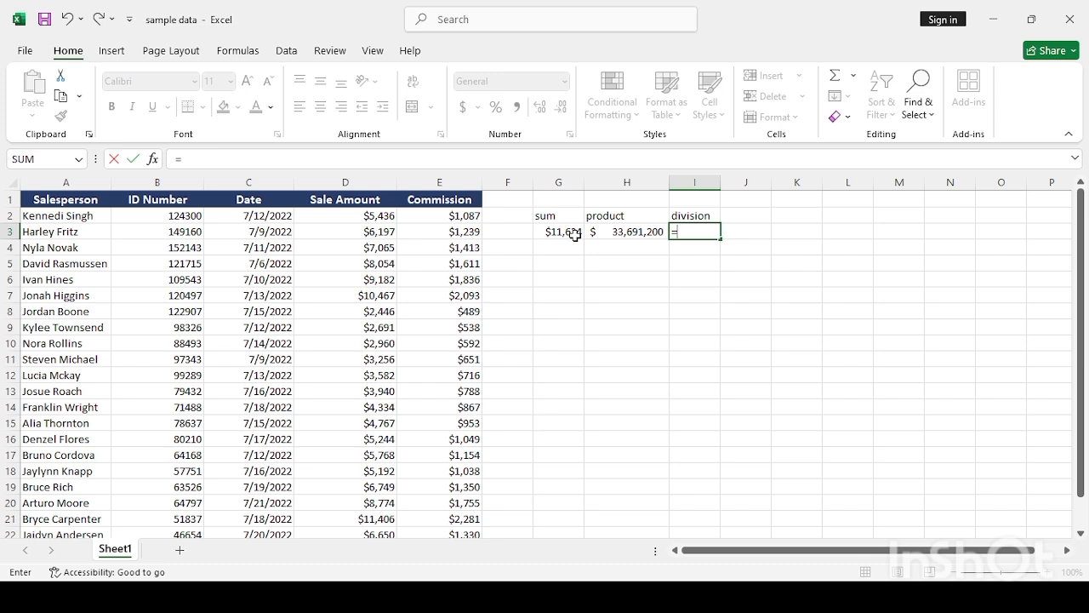
pyautogui.write('d2/')
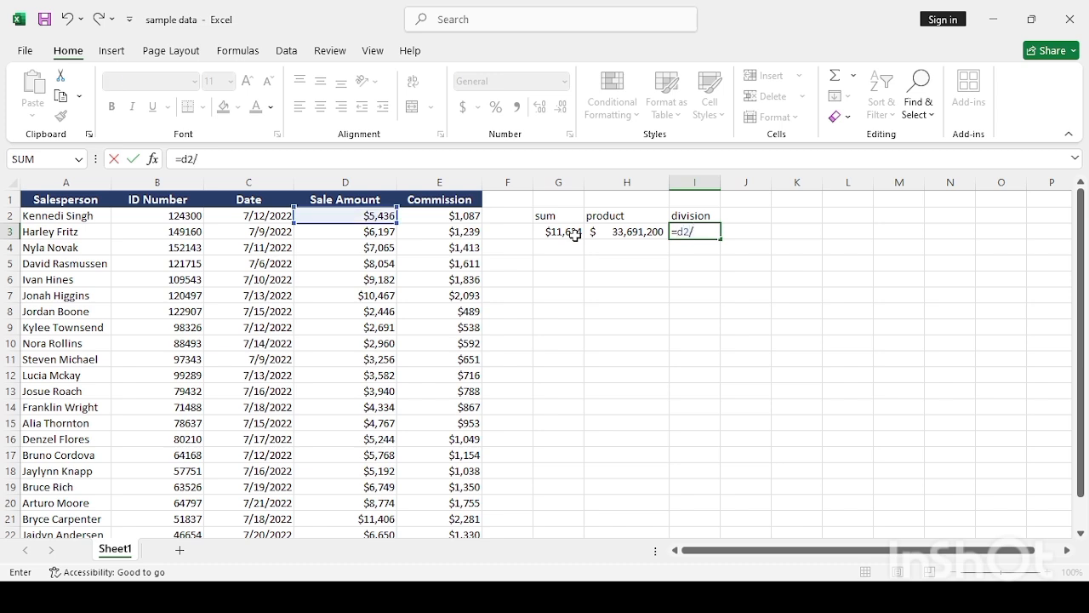
pyautogui.write('d3')
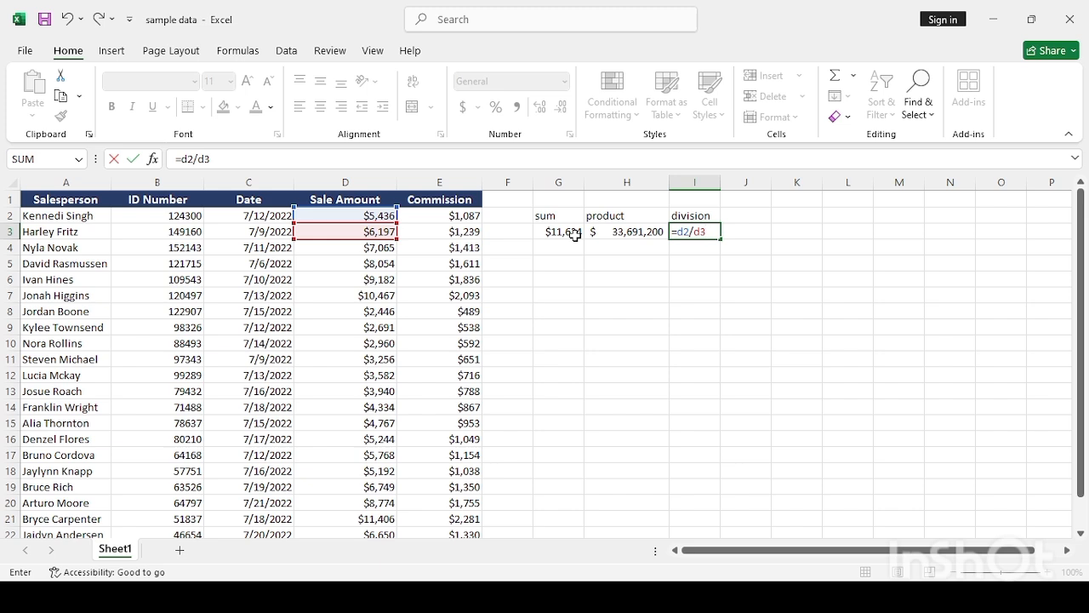
pyautogui.press('Return')
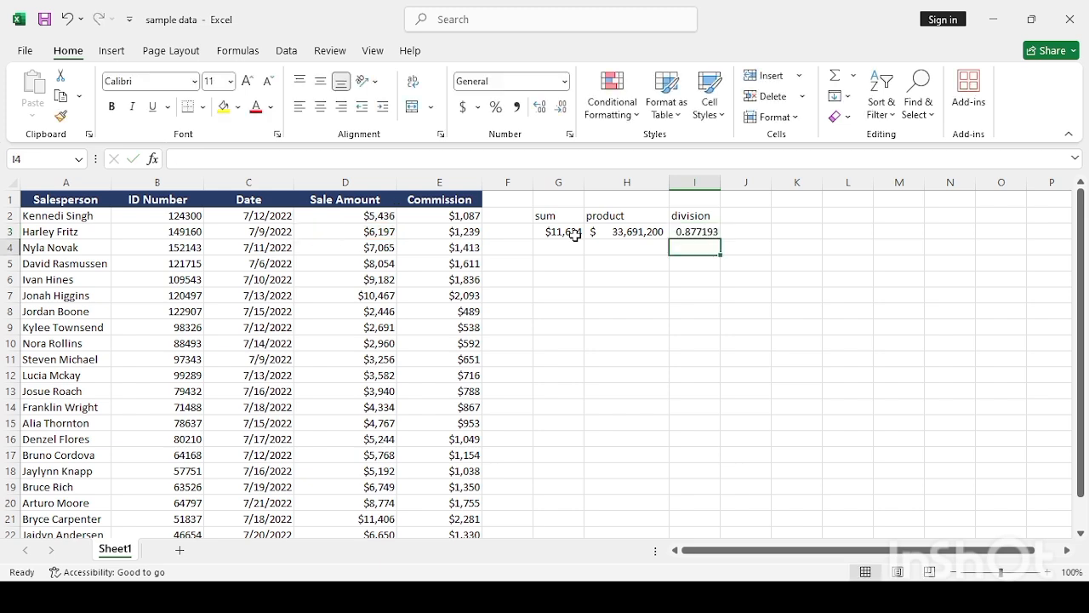
# - Apply the dollar accounting format to the division result in I3 and widen column I slightly
pyautogui.click(710, 230)
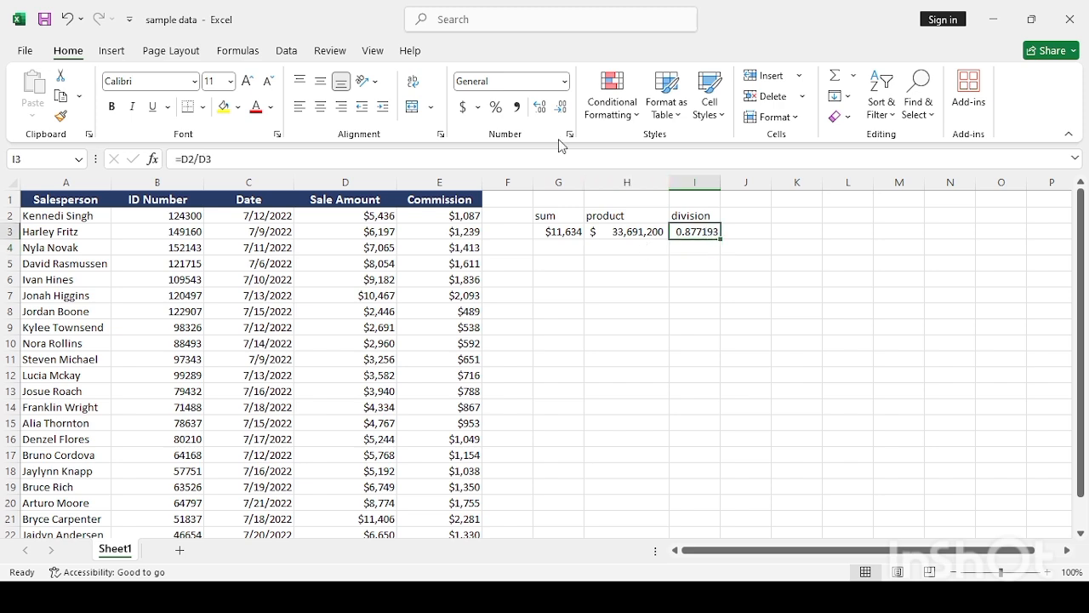
pyautogui.click(465, 110)
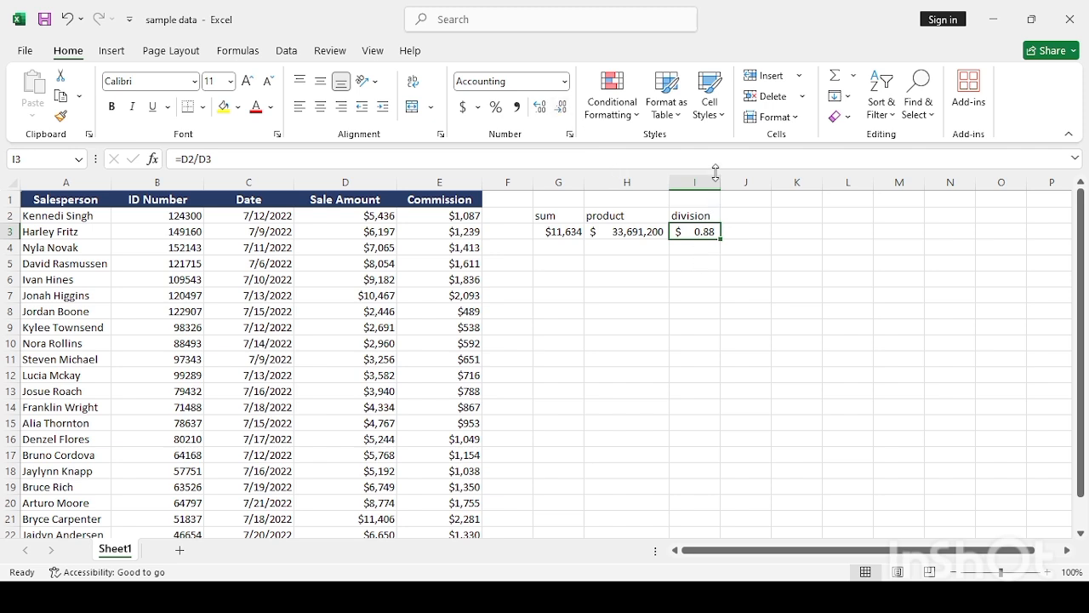
pyautogui.moveTo(720, 182); pyautogui.dragTo(731, 183)
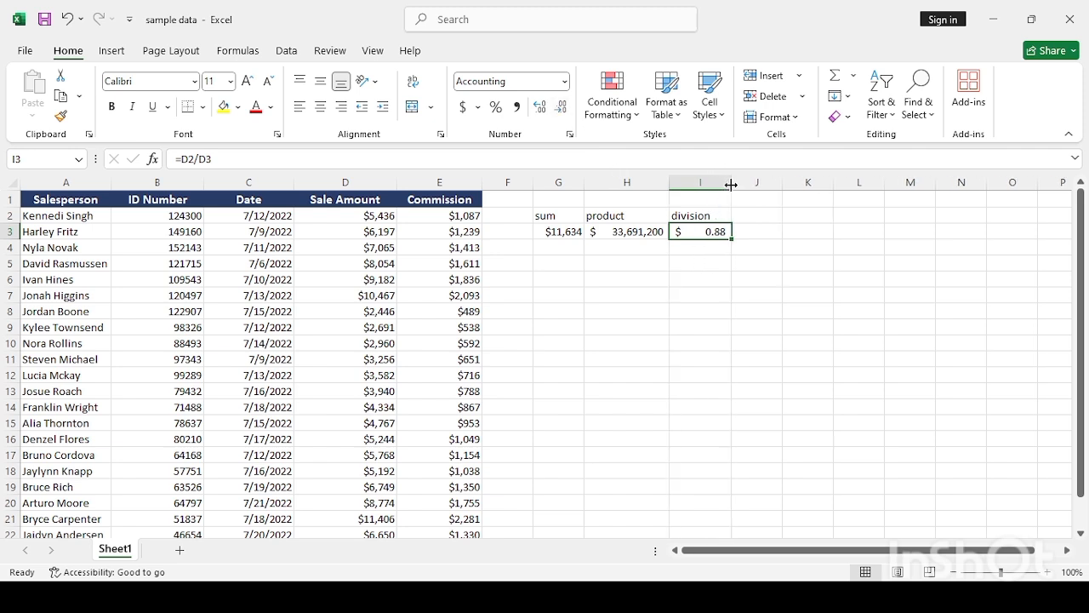
pyautogui.click(738, 262)
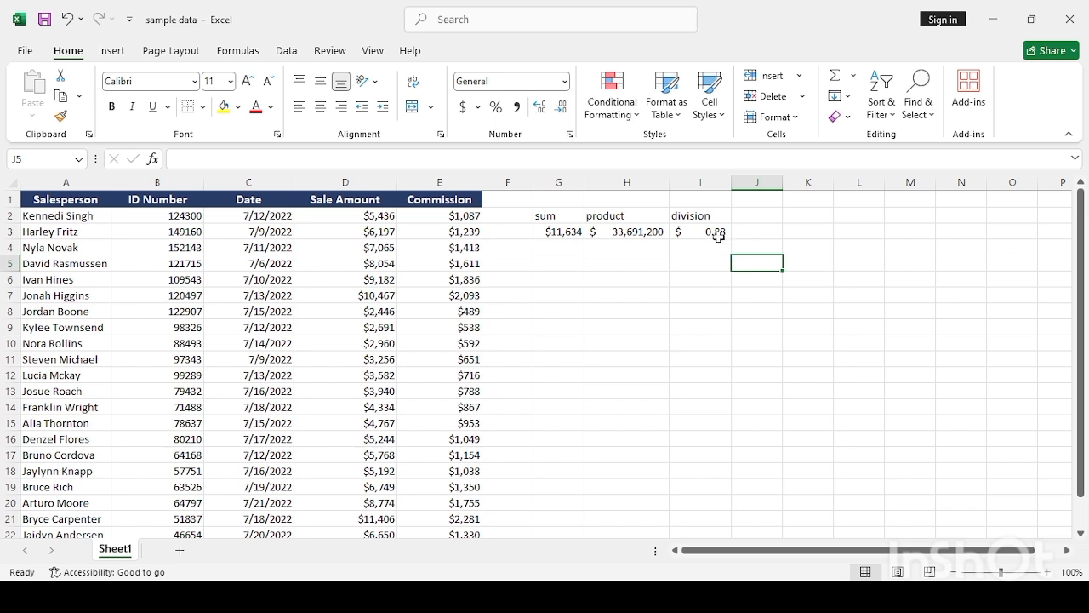
pyautogui.click(716, 234)
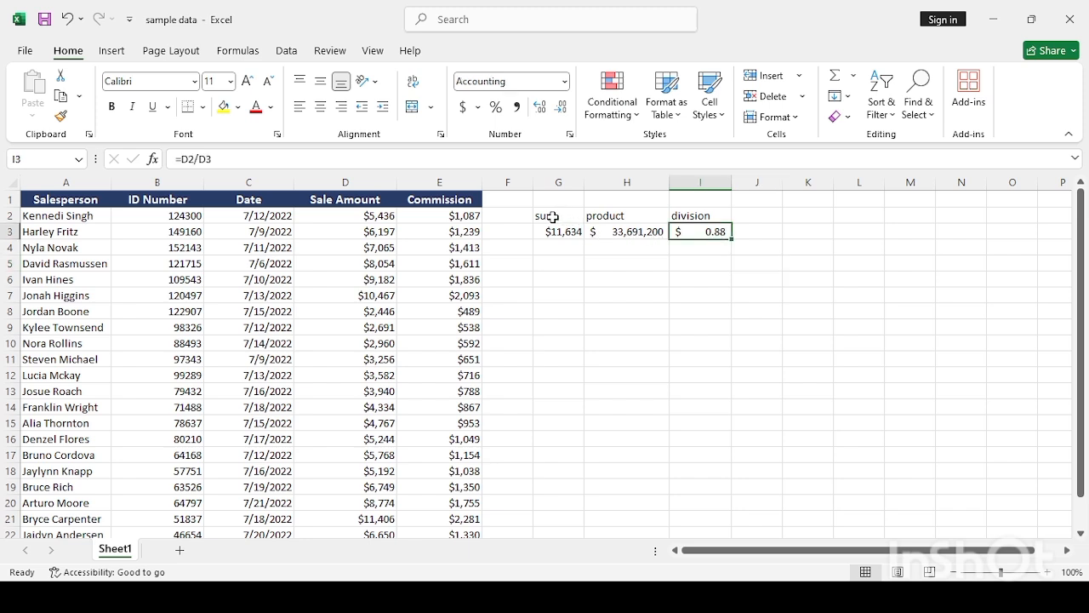
# - Make the sum, product and division headings in G2:I2 bold
pyautogui.moveTo(552, 217); pyautogui.dragTo(603, 215)
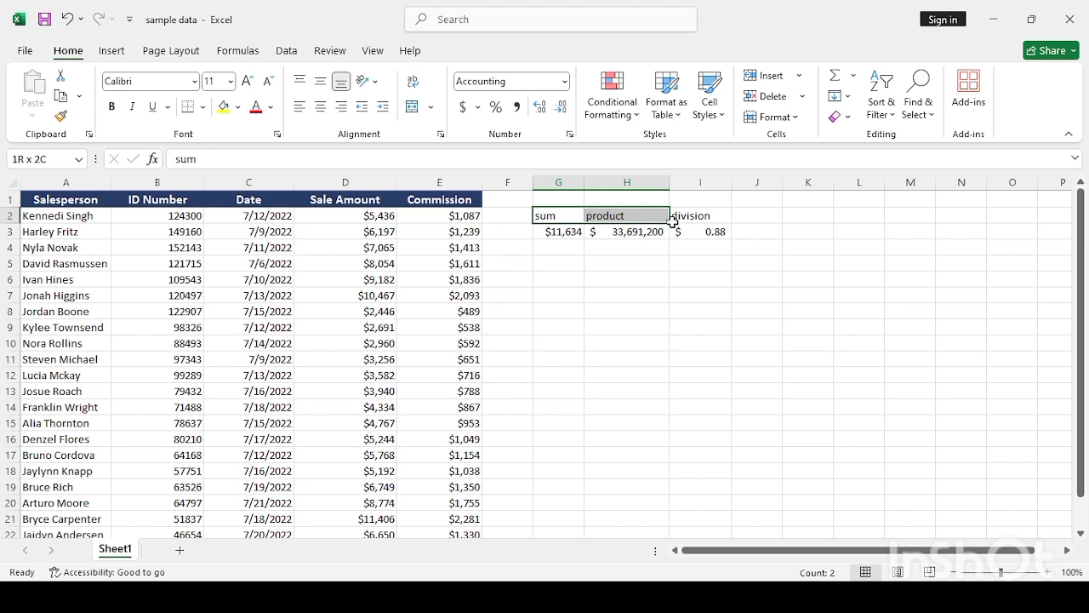
pyautogui.moveTo(672, 222); pyautogui.dragTo(696, 227)
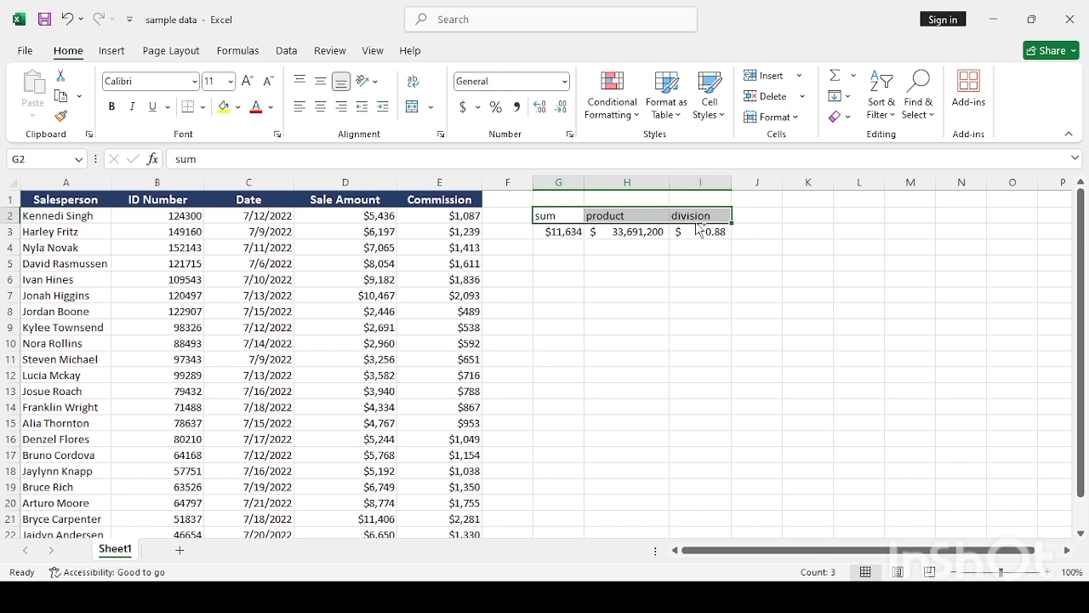
pyautogui.hotkey('ctrl', 'b')
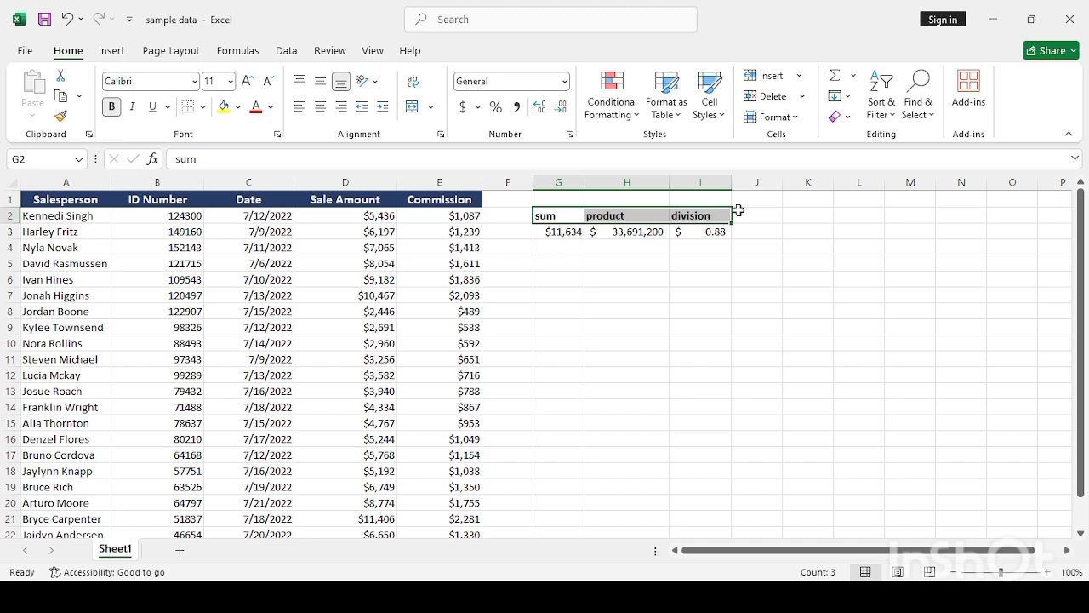
pyautogui.click(770, 212)
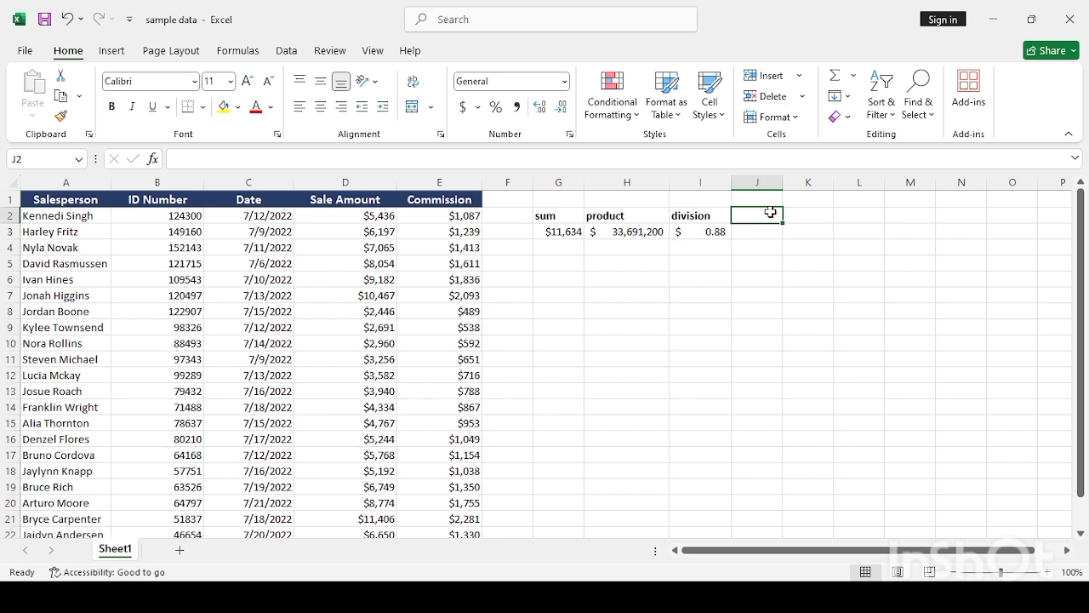
# - Add the heading "subtraction" in cell J2 and enter the formula =D2-D3 in J3
pyautogui.write('sub')
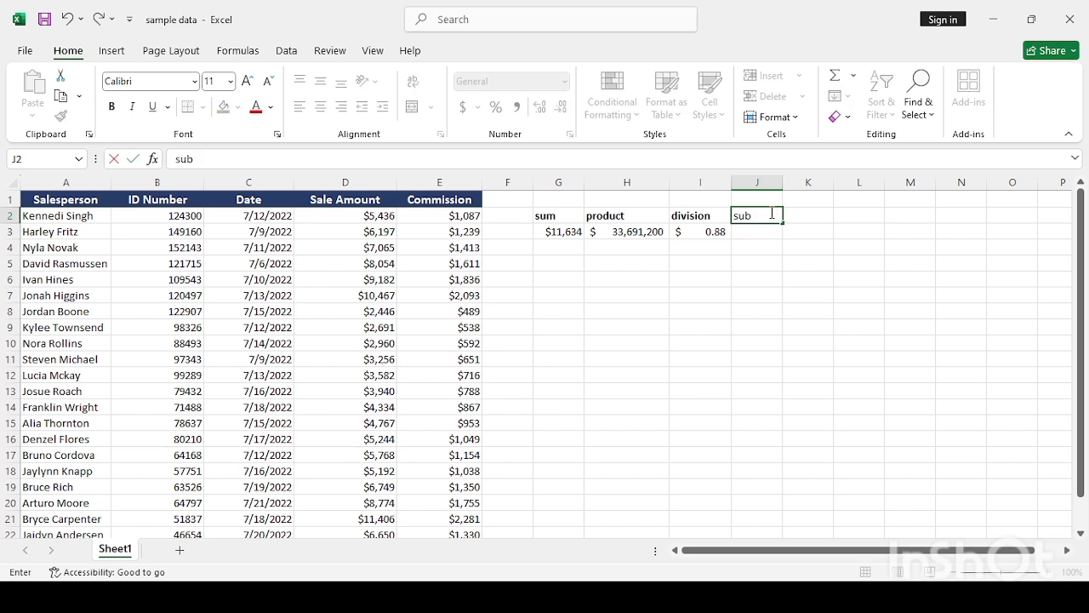
pyautogui.write('traction')
pyautogui.press('Return')
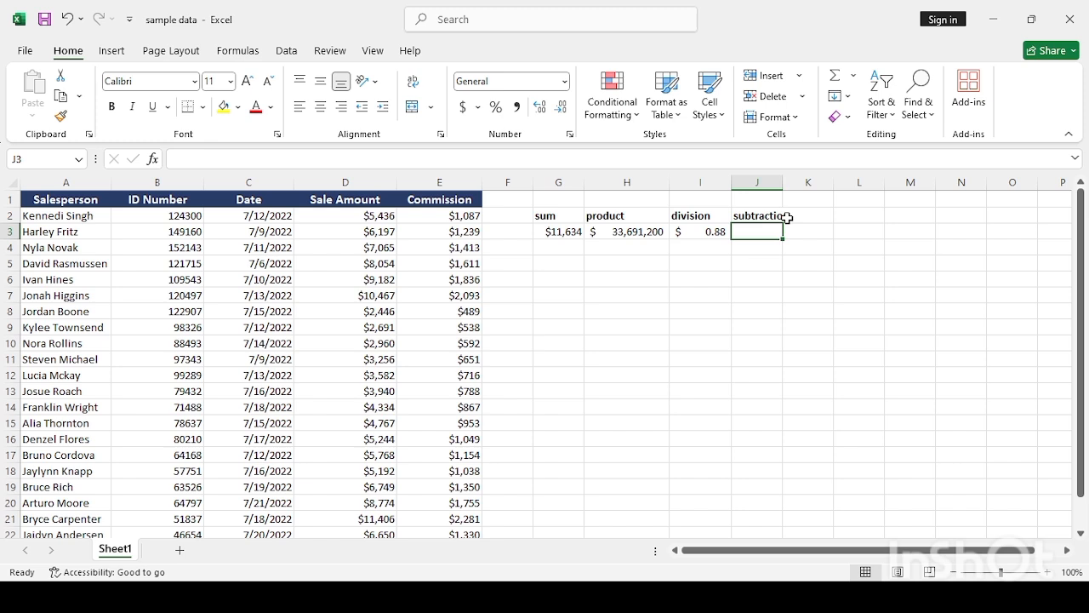
pyautogui.write('=d2')
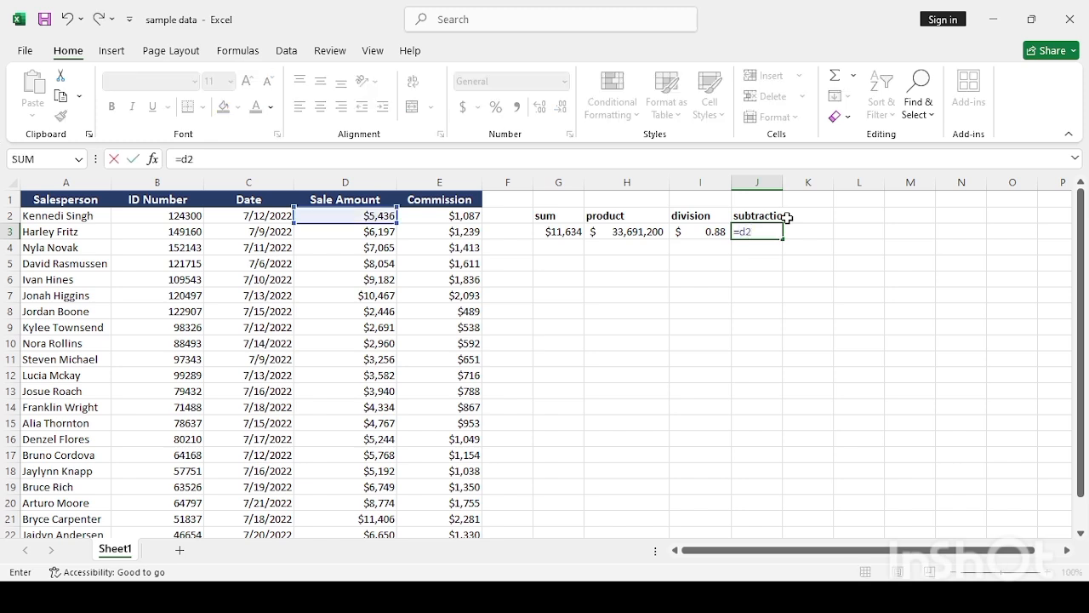
pyautogui.write('-d3')
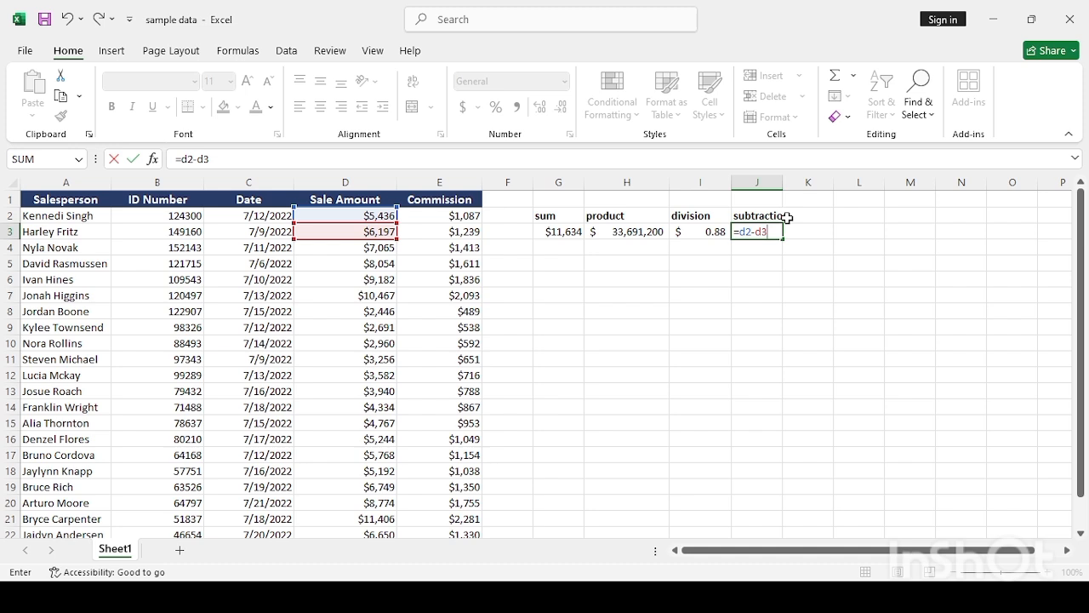
pyautogui.press('Return')
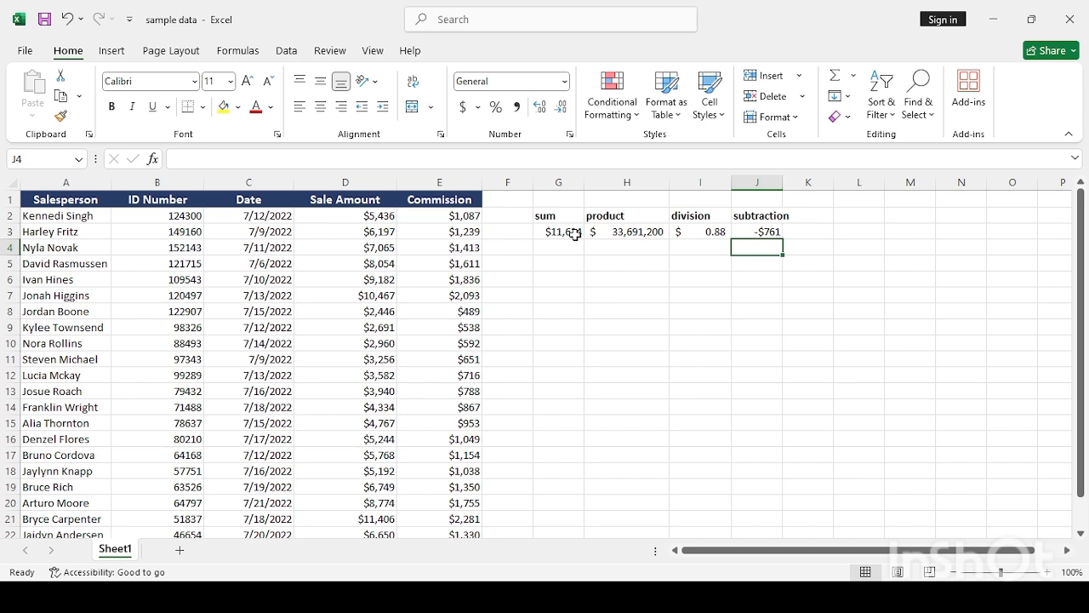
pyautogui.click(824, 246)
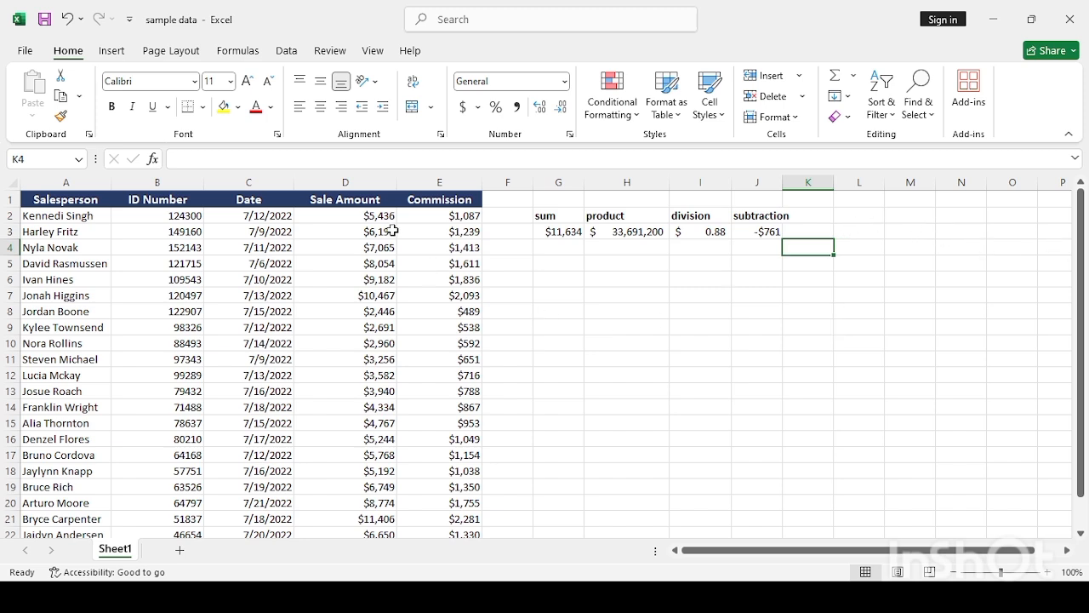
# - Copy the first ten sale amounts in D2:D11 and paste them into column H starting at H8
pyautogui.moveTo(380, 217); pyautogui.dragTo(379, 283)
pyautogui.click(378, 322)
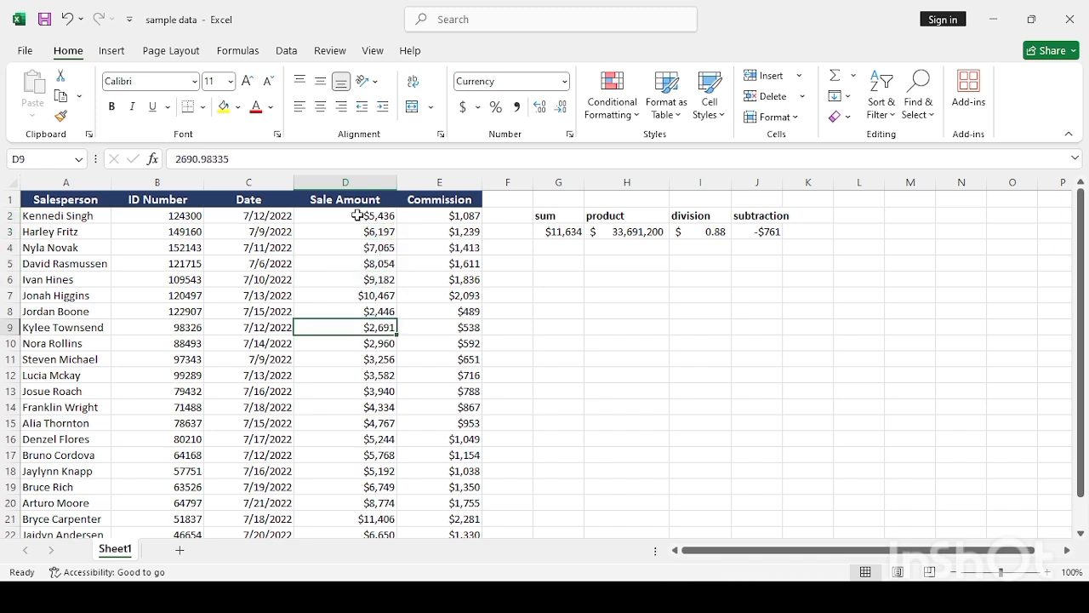
pyautogui.moveTo(357, 217); pyautogui.dragTo(362, 354)
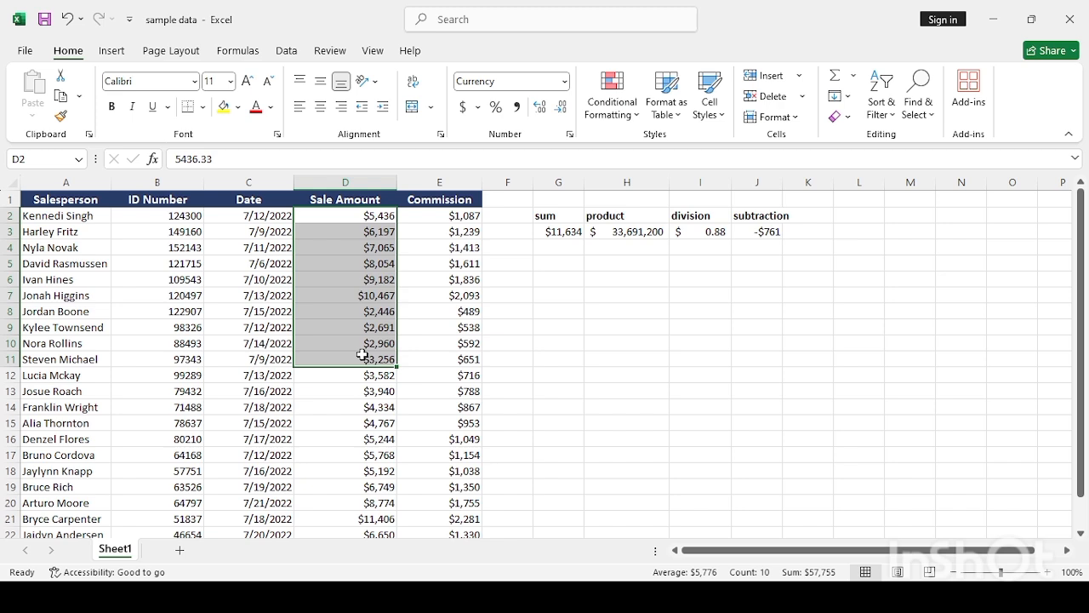
pyautogui.hotkey('ctrl', 'c')
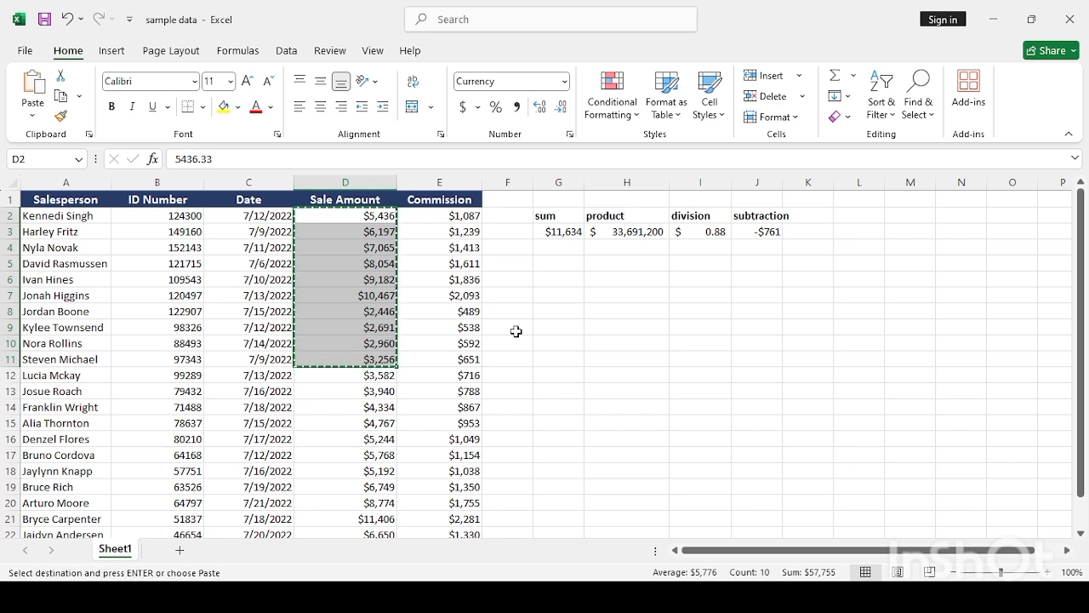
pyautogui.click(627, 326)
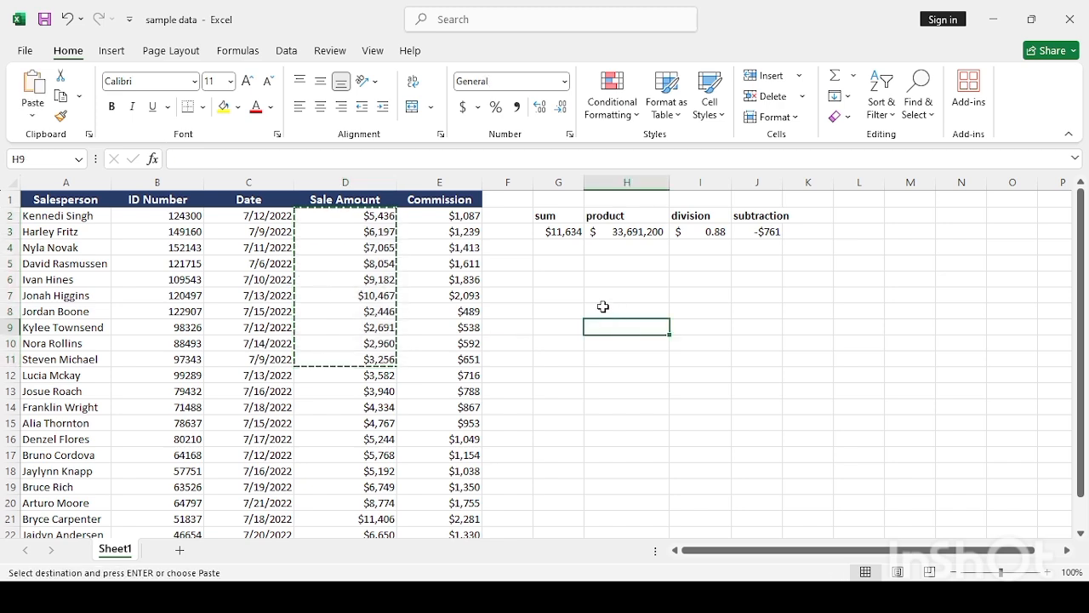
pyautogui.click(602, 306)
pyautogui.hotkey('ctrl', 'v')
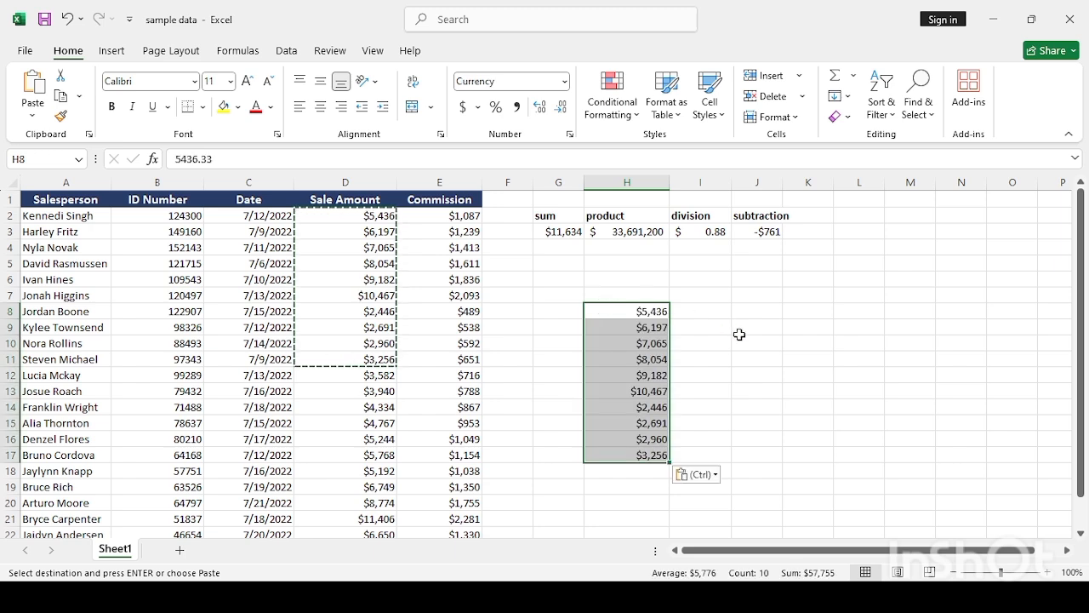
pyautogui.press('Escape')
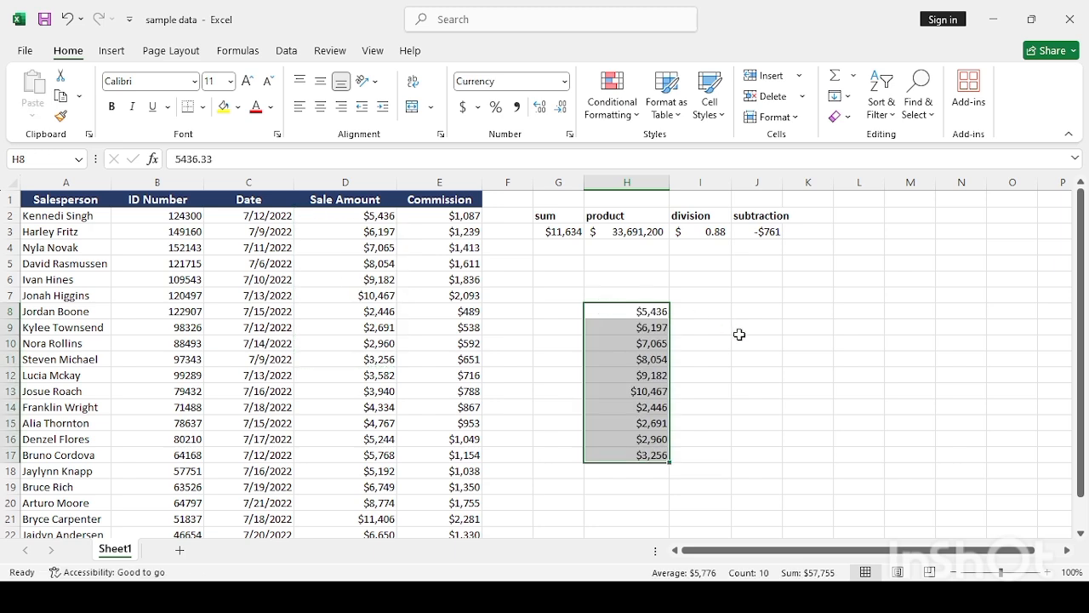
# - Enter the headings "sale amount" in H7 and "tax" in I7
pyautogui.click(718, 295)
pyautogui.click(644, 292)
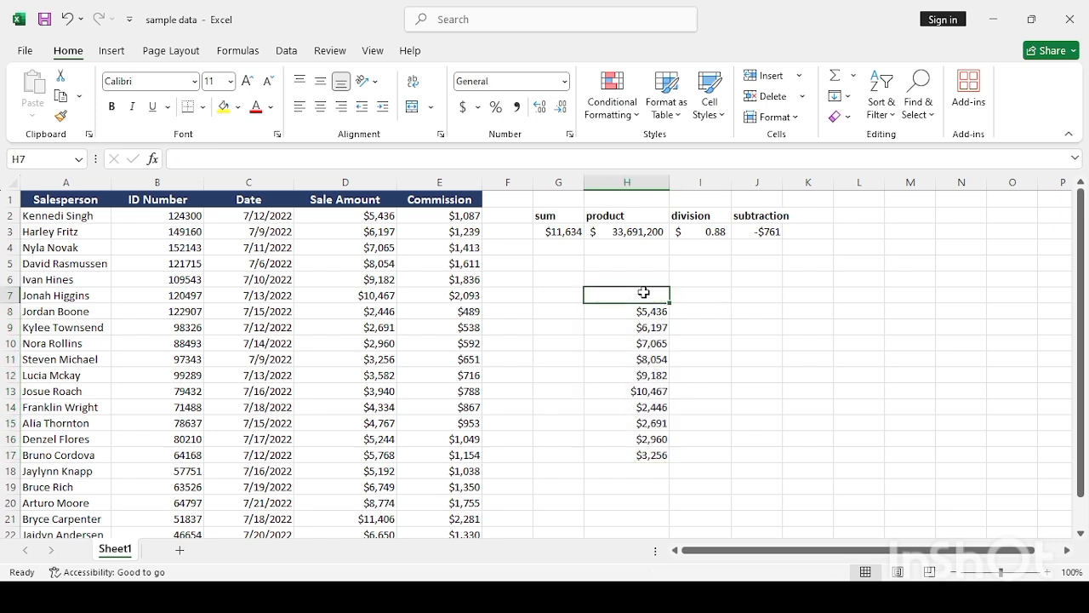
pyautogui.write('sale')
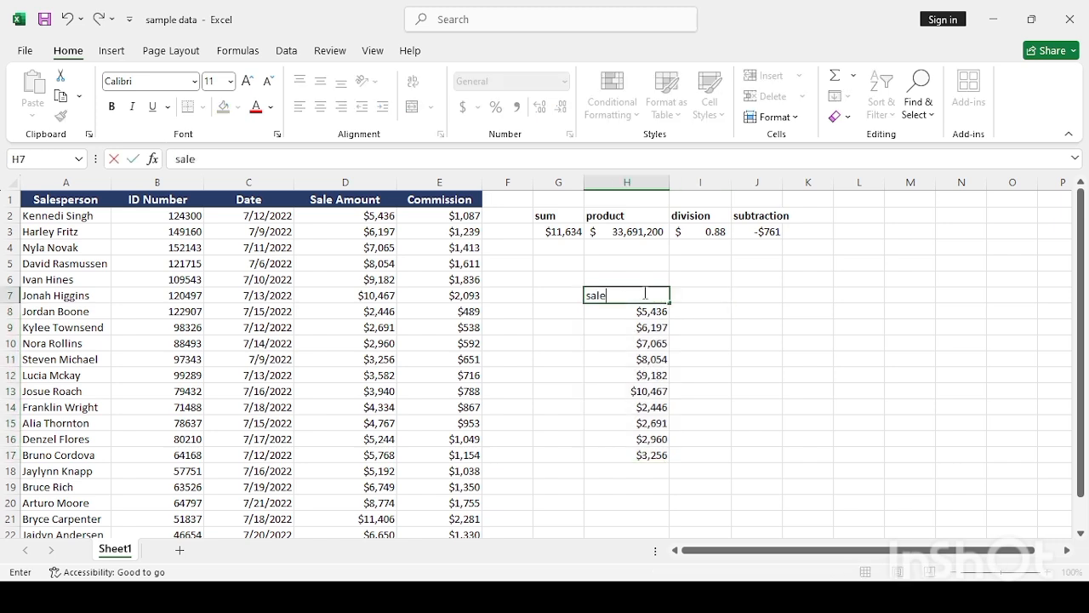
pyautogui.write(' amount')
pyautogui.press('Tab')
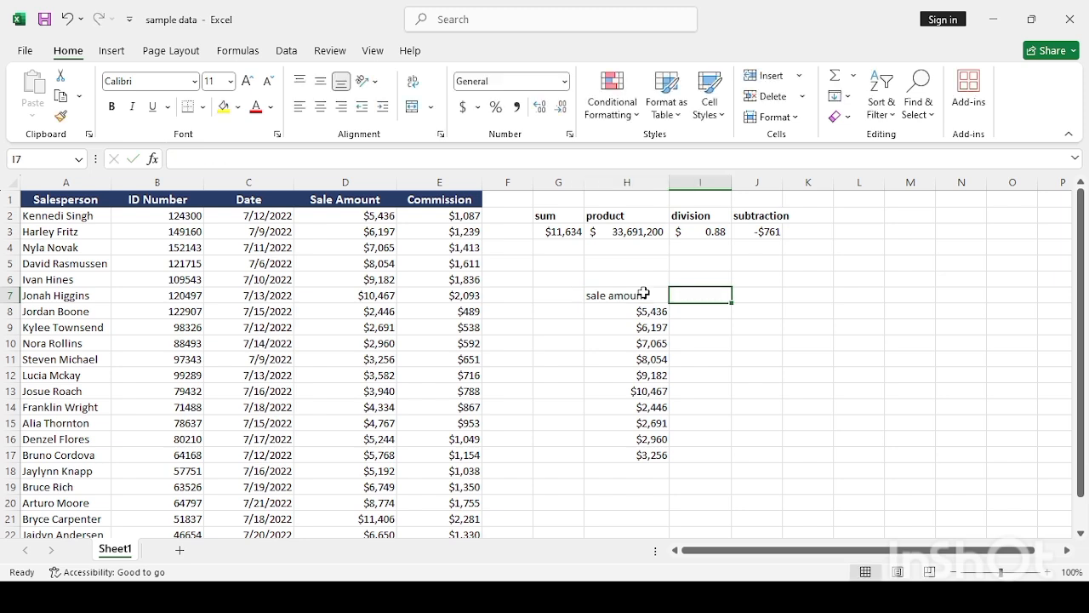
pyautogui.write('tax')
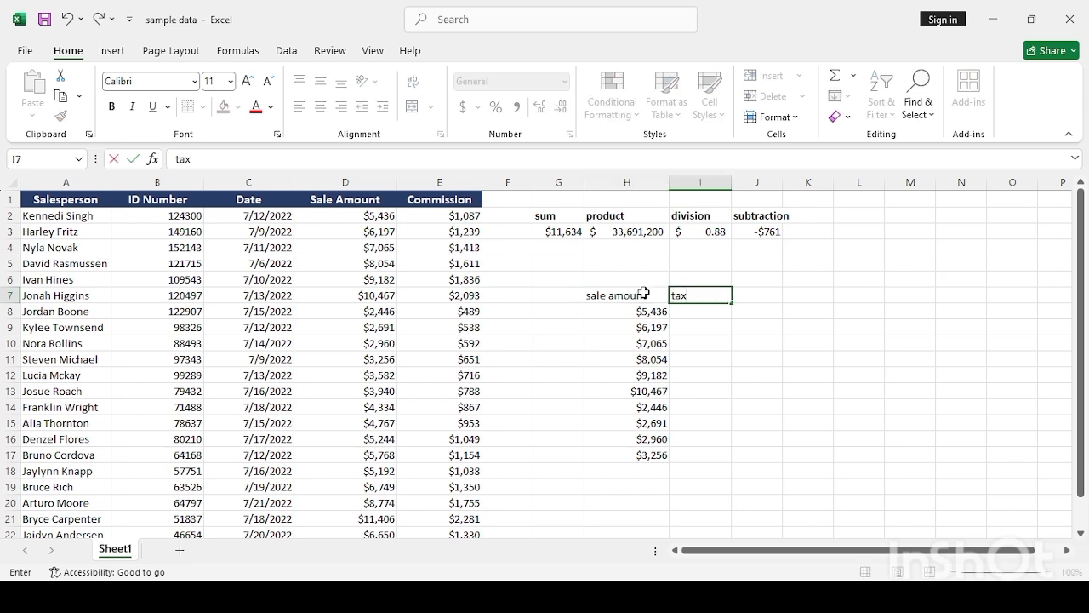
pyautogui.press('Return')
pyautogui.click(689, 311)
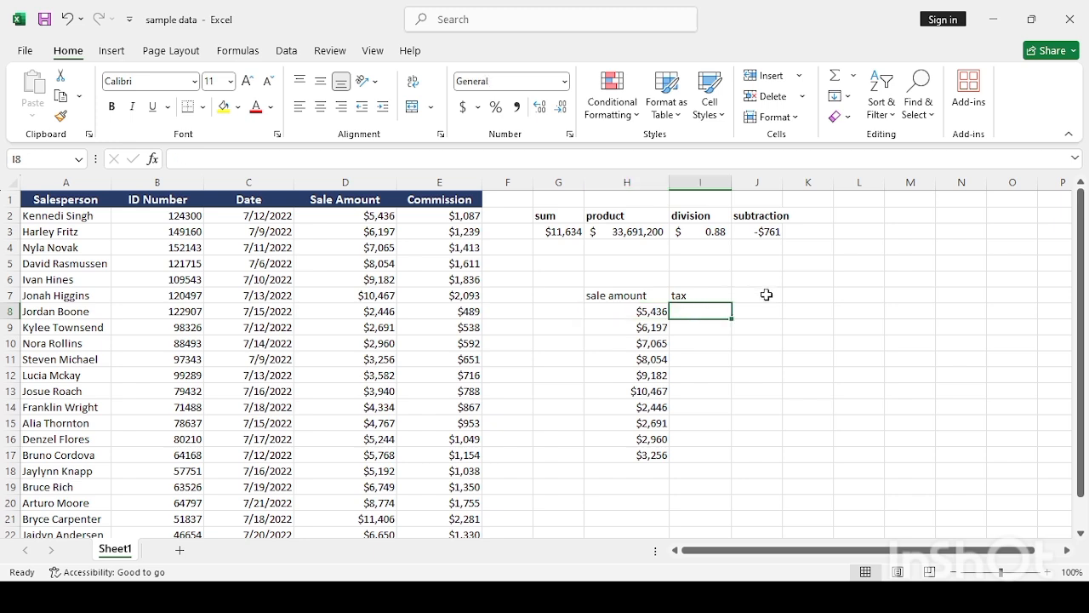
pyautogui.click(717, 292)
pyautogui.doubleClick(717, 293)
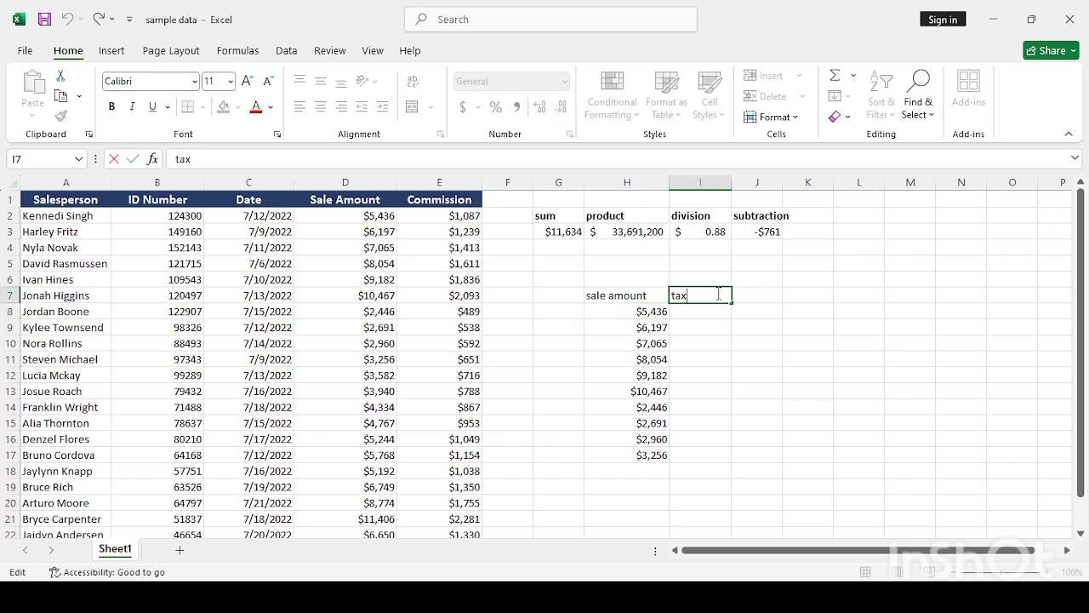
pyautogui.write('(10')
pyautogui.press('Escape')
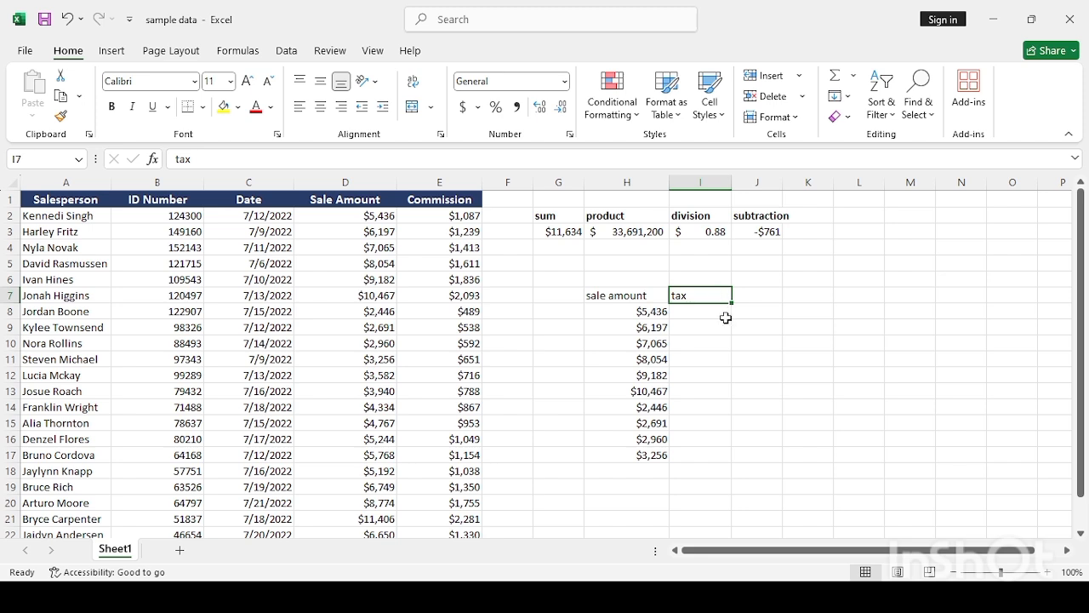
# - Enter the tax rate 10% in cell J7 beside the tax heading
pyautogui.click(756, 301)
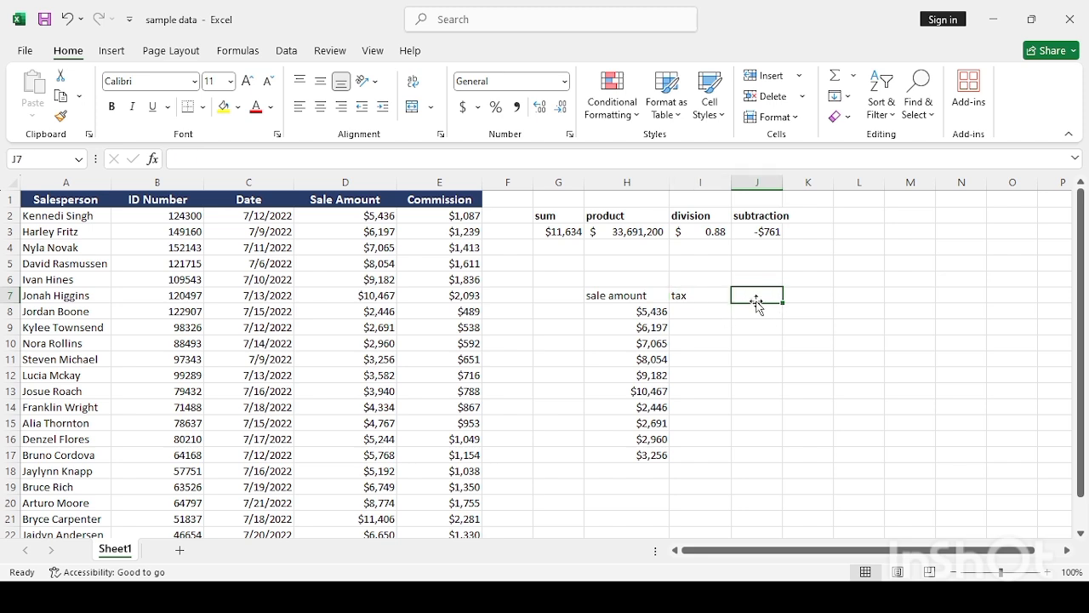
pyautogui.write('1')
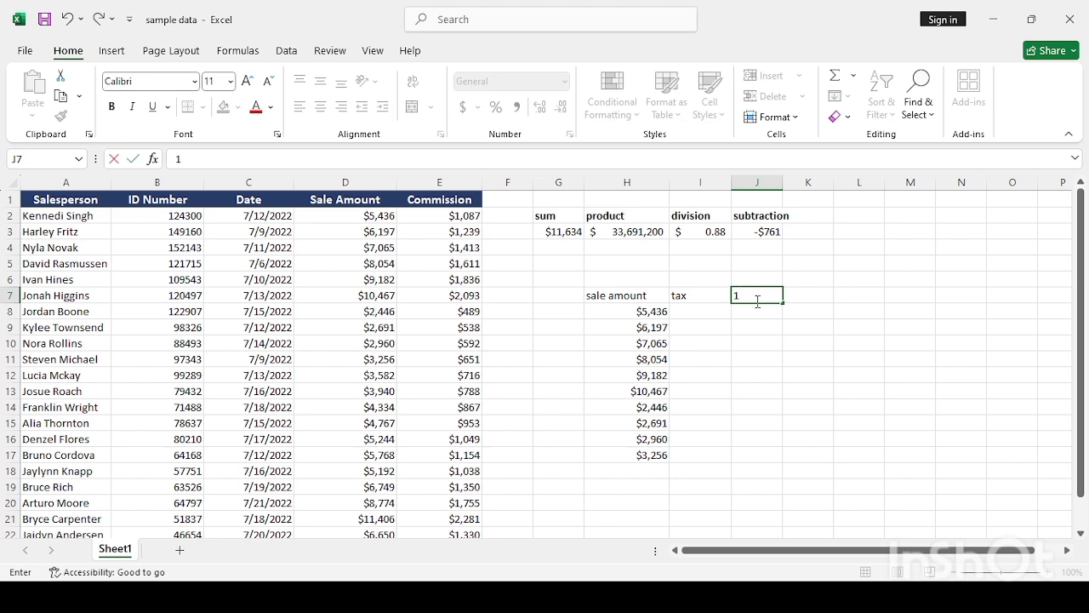
pyautogui.write('0%')
pyautogui.press('Return')
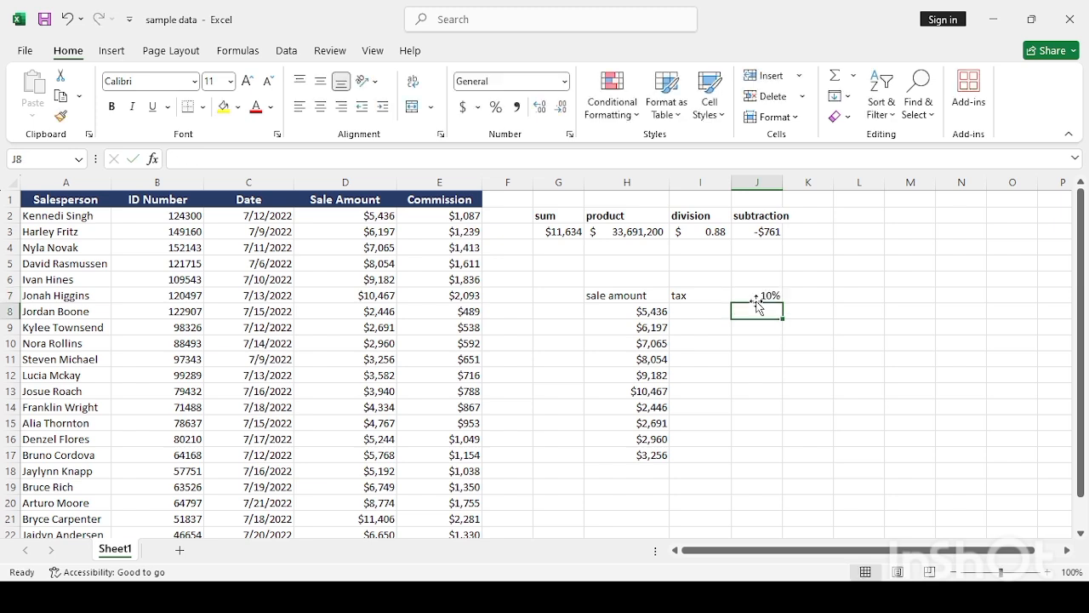
# - Calculate the tax on the first copied sale amount by entering the formula =H8*J7 in I8
pyautogui.click(694, 315)
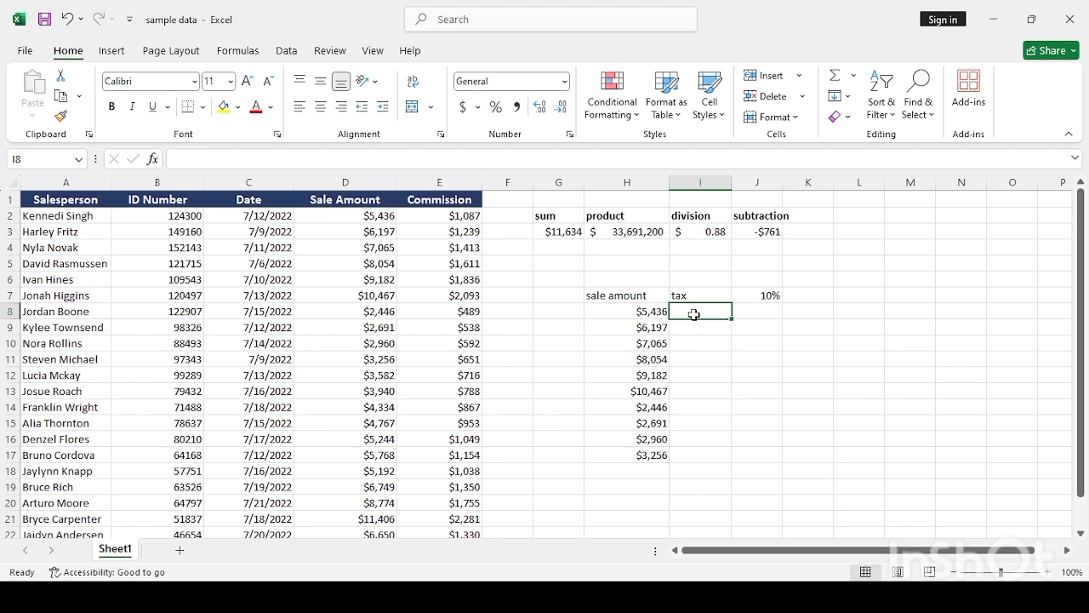
pyautogui.write('=')
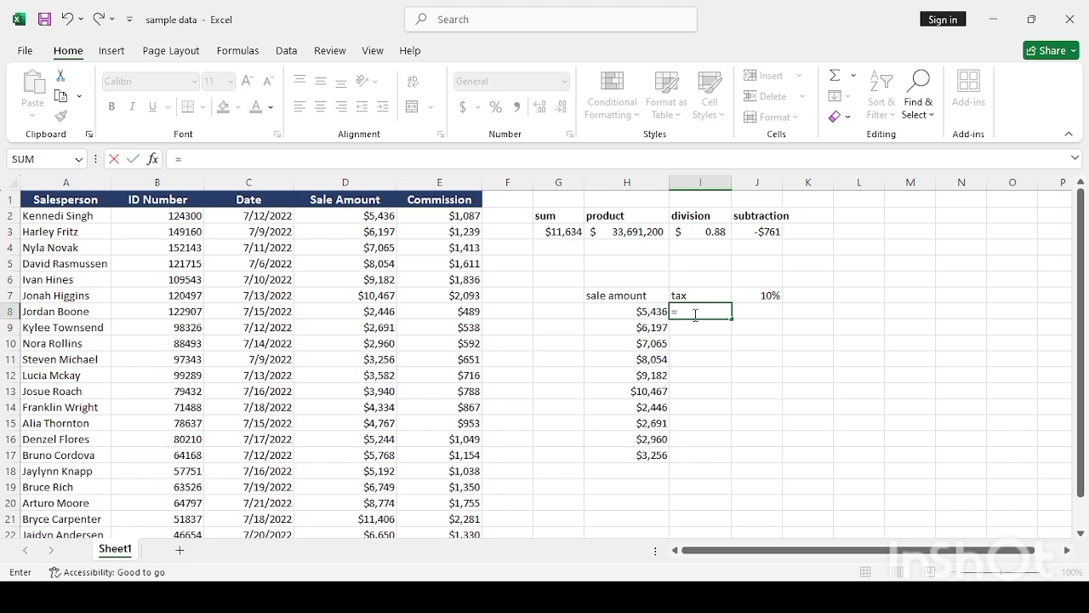
pyautogui.write('h8*')
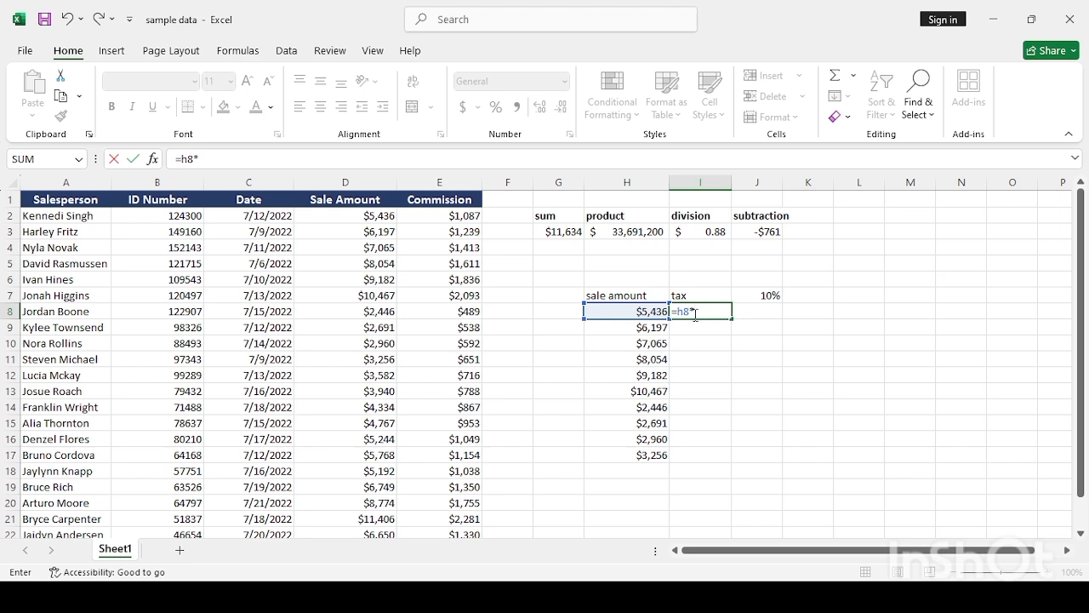
pyautogui.click(768, 296)
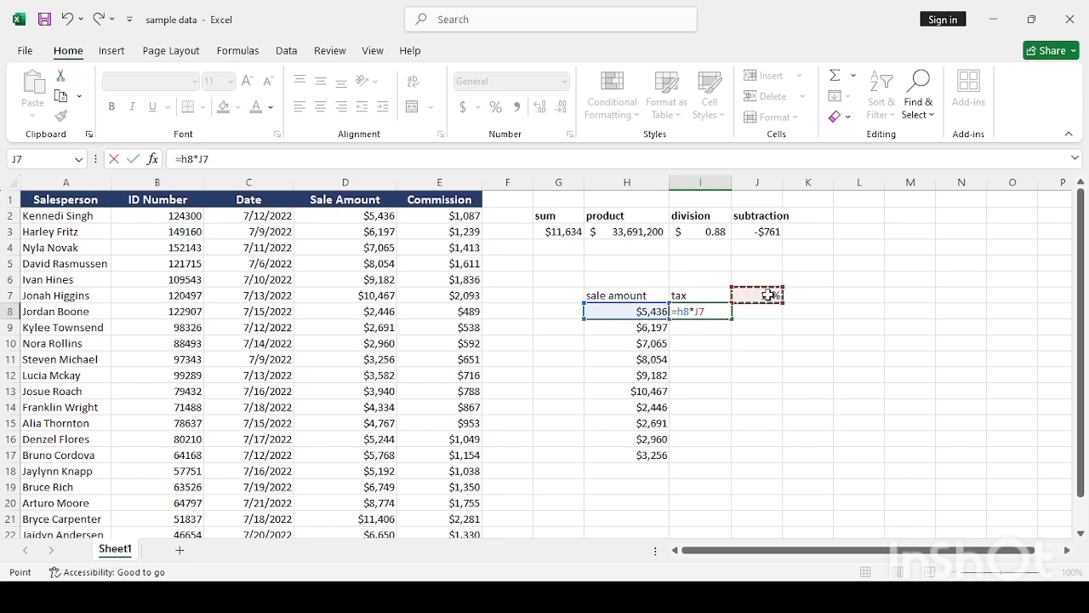
pyautogui.press('Return')
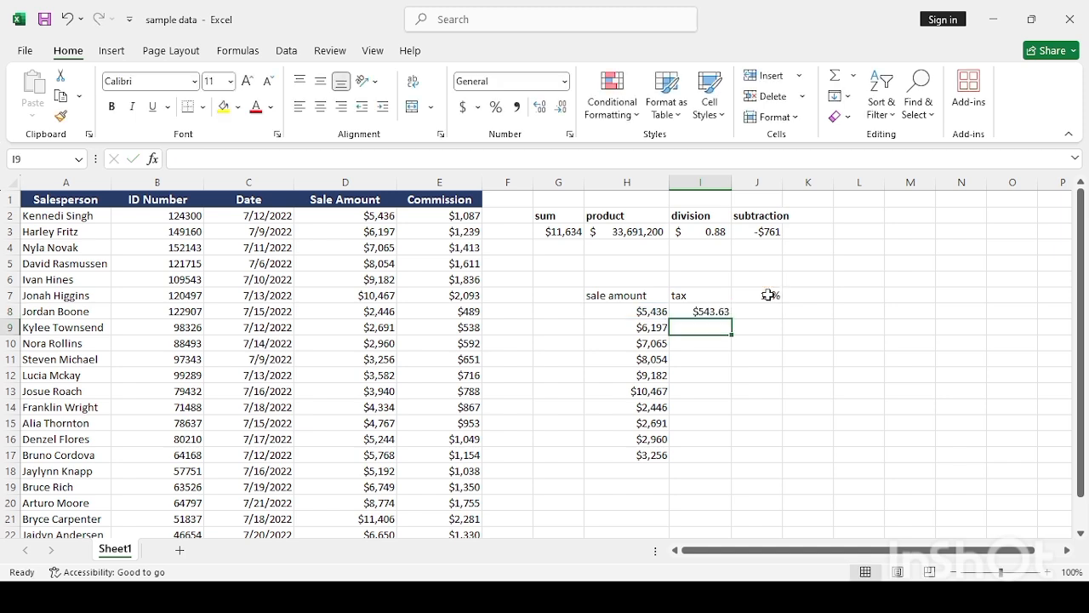
pyautogui.click(719, 311)
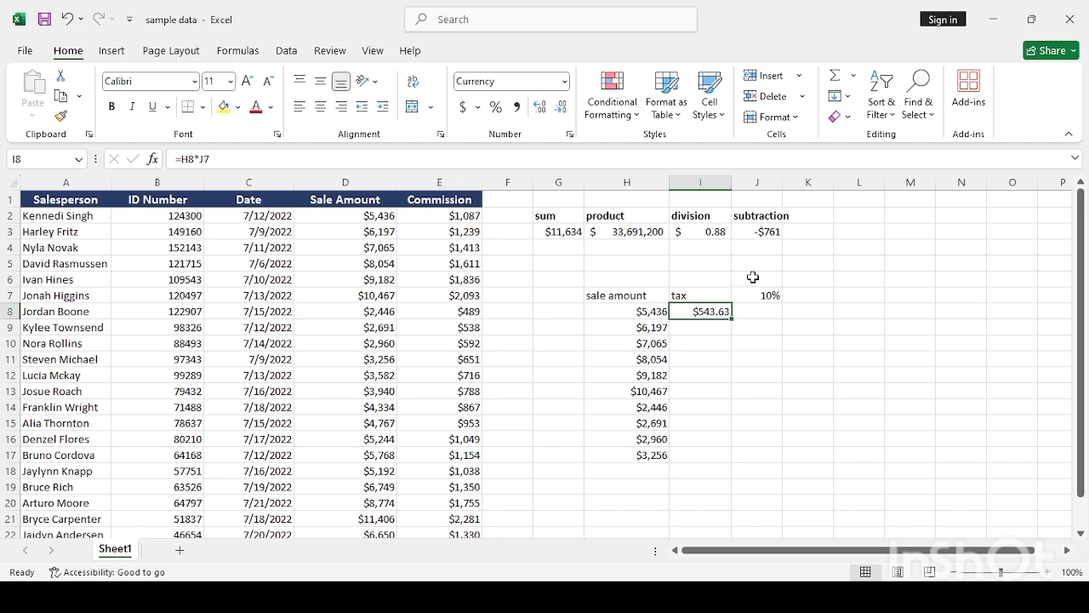
pyautogui.click(774, 312)
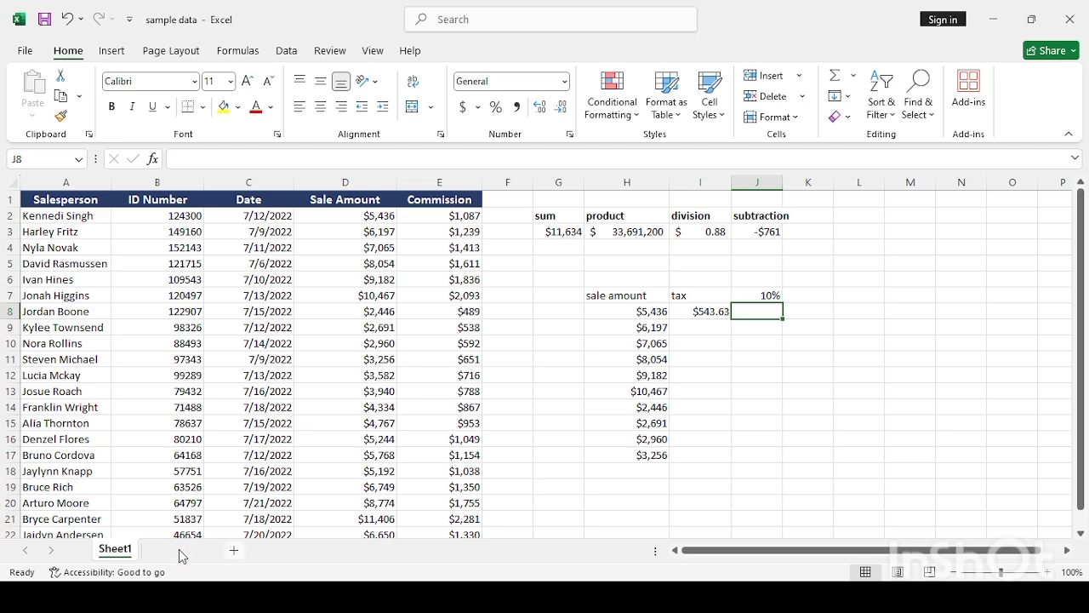
# - Add a new worksheet after Sheet1 and rename it "relative referncing"
pyautogui.click(178, 551)
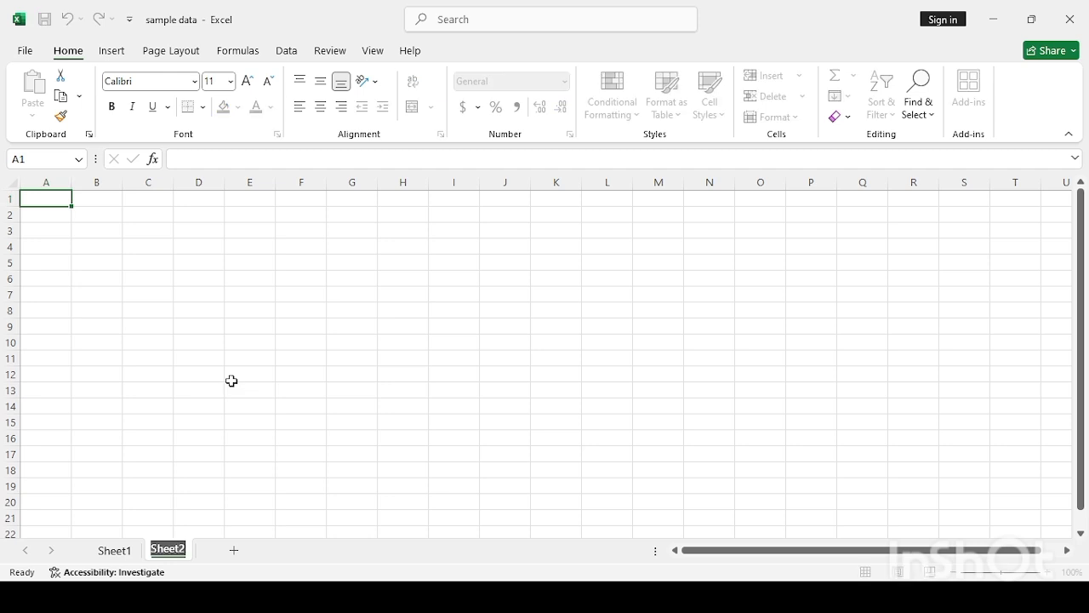
pyautogui.write('re')
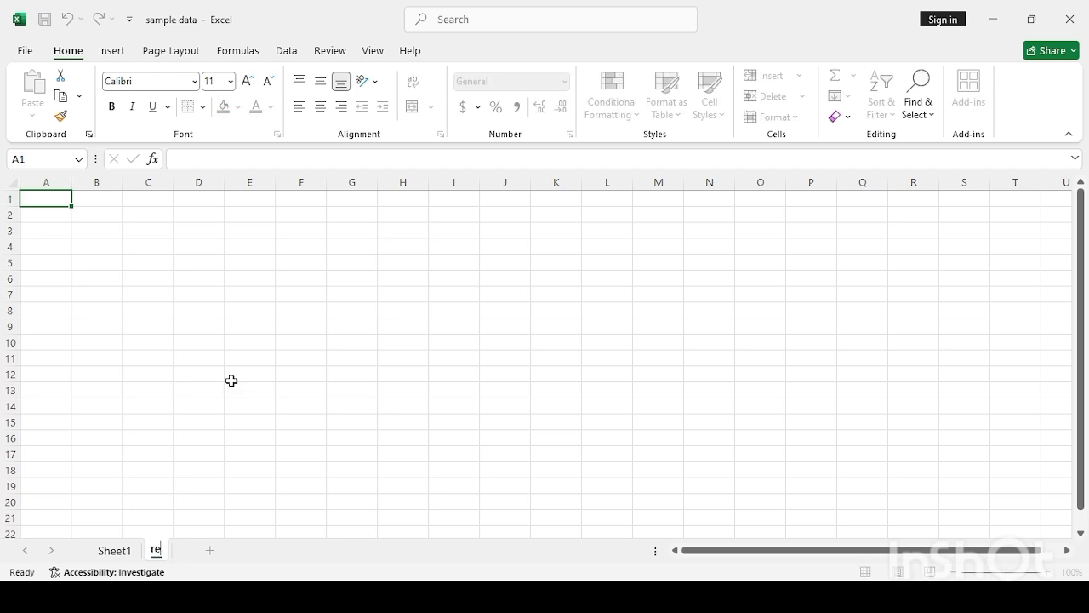
pyautogui.write('lative r')
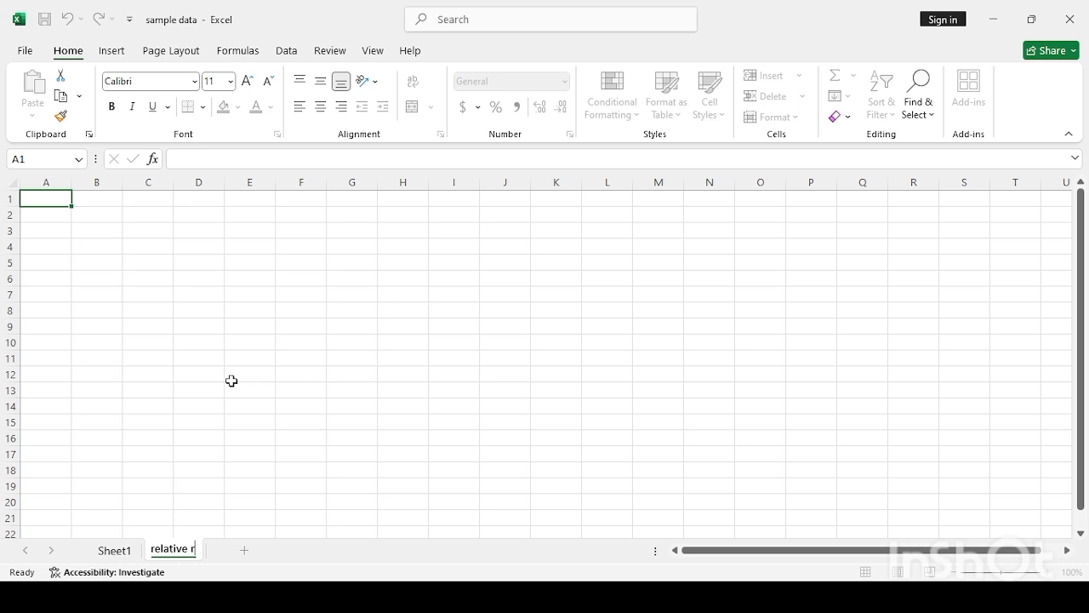
pyautogui.write('eferncing')
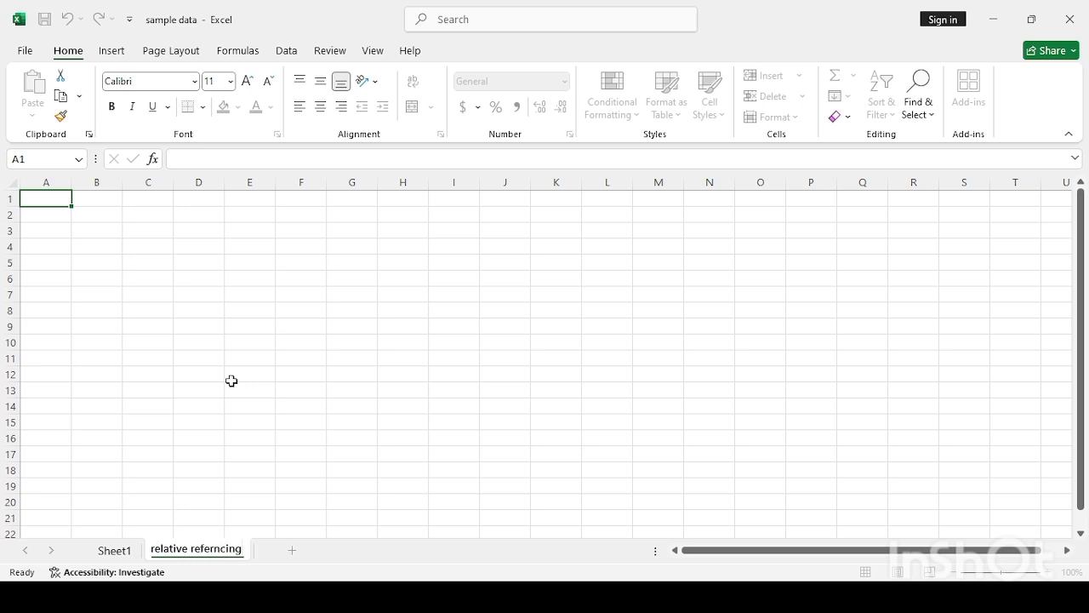
pyautogui.press('Return')
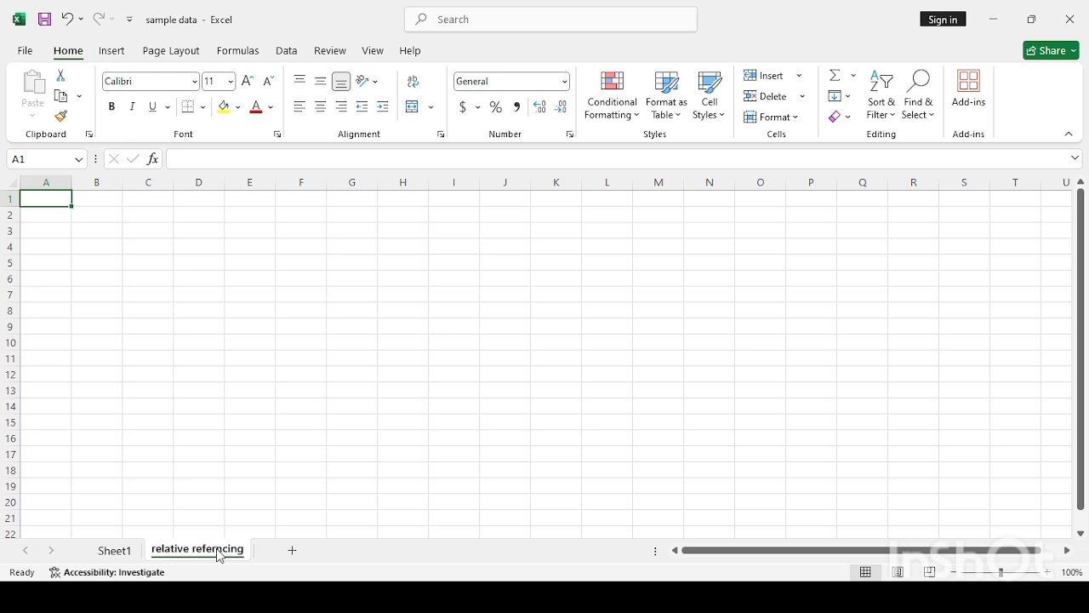
pyautogui.click(294, 385)
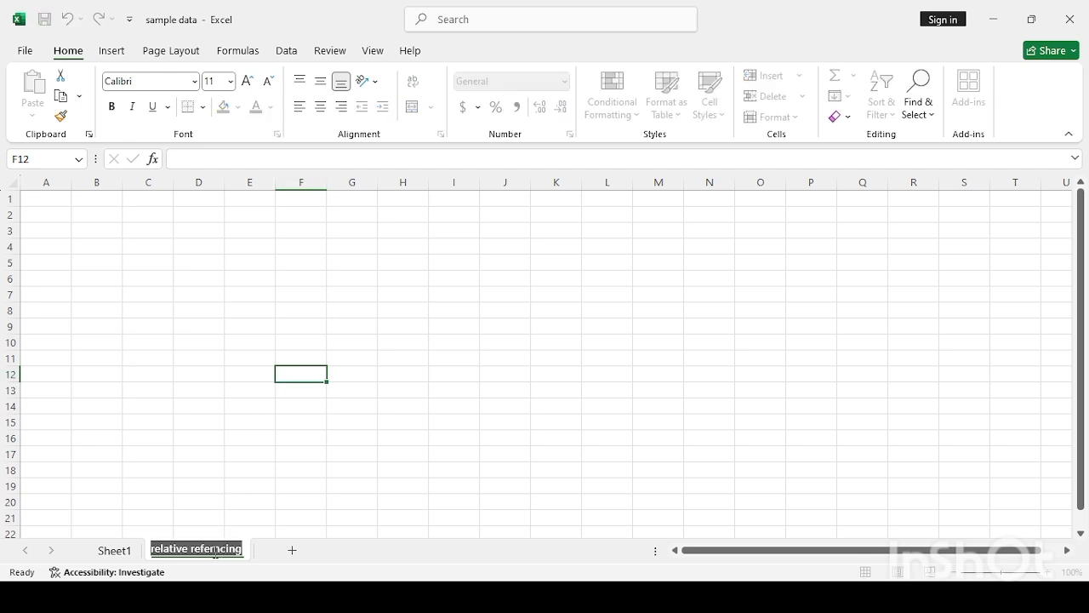
# - Correct the new worksheet's name to "relative referencing"
pyautogui.press('Return')
pyautogui.write('e')
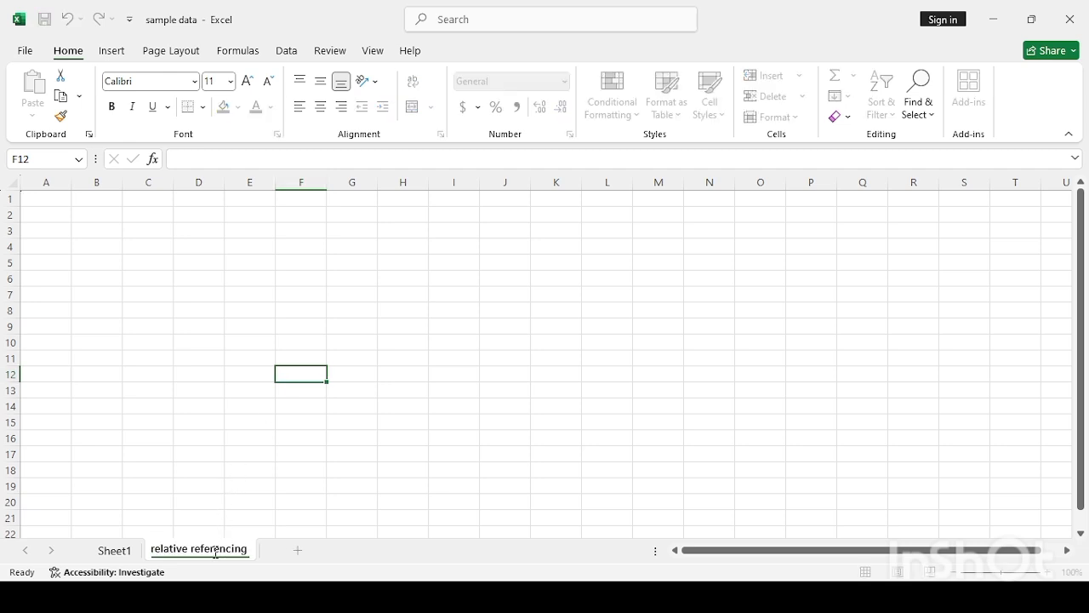
pyautogui.press('Return')
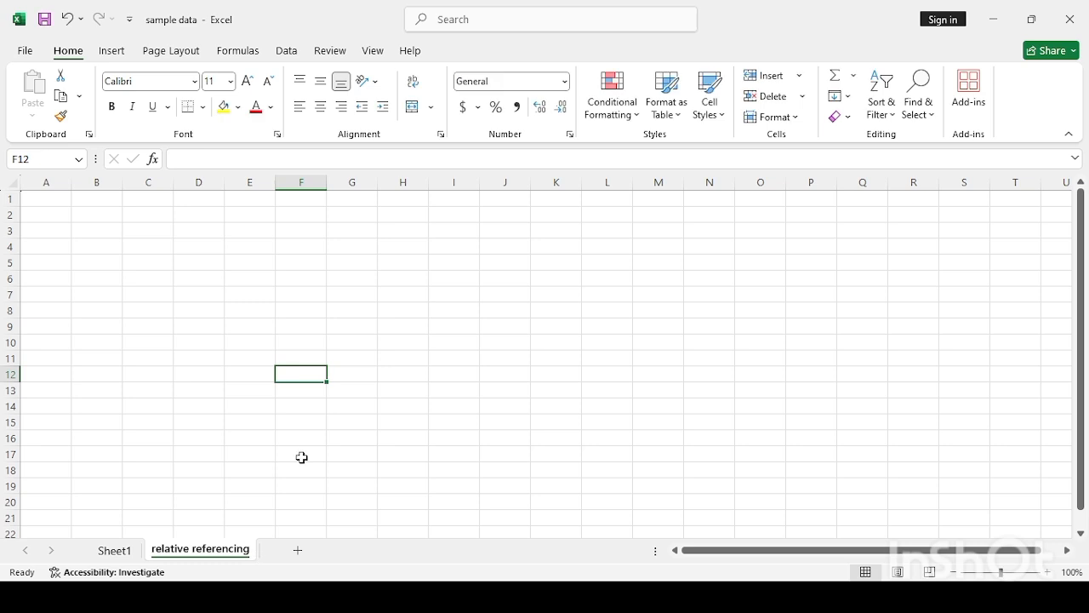
# - Copy the sale amount and tax block H7:J17 from Sheet1 to C5 of the relative referencing sheet and widen column C to fit
pyautogui.click(109, 553)
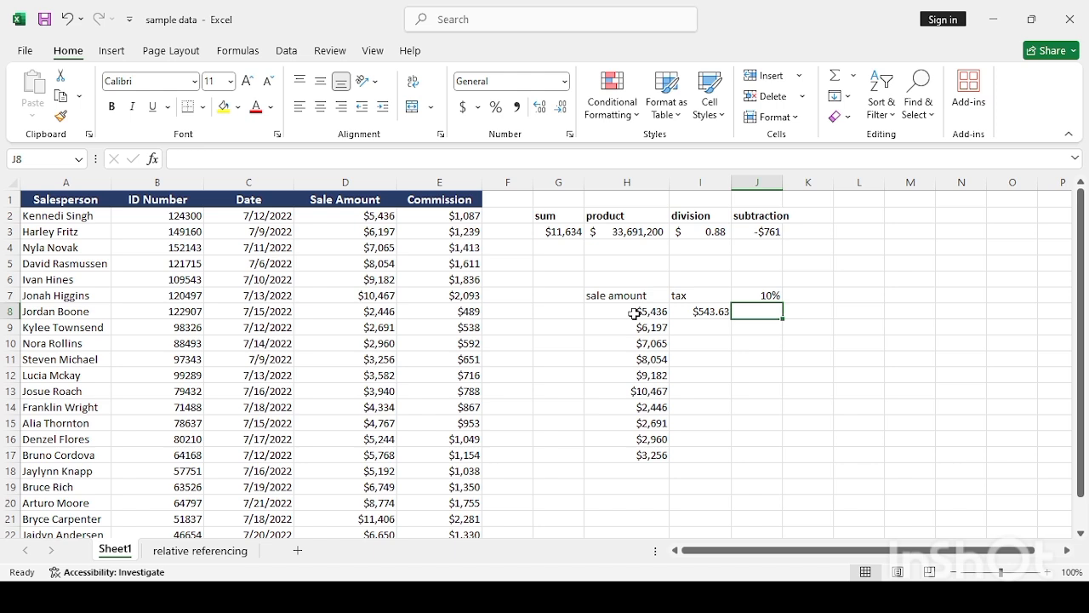
pyautogui.moveTo(634, 314); pyautogui.dragTo(630, 366)
pyautogui.click(606, 291)
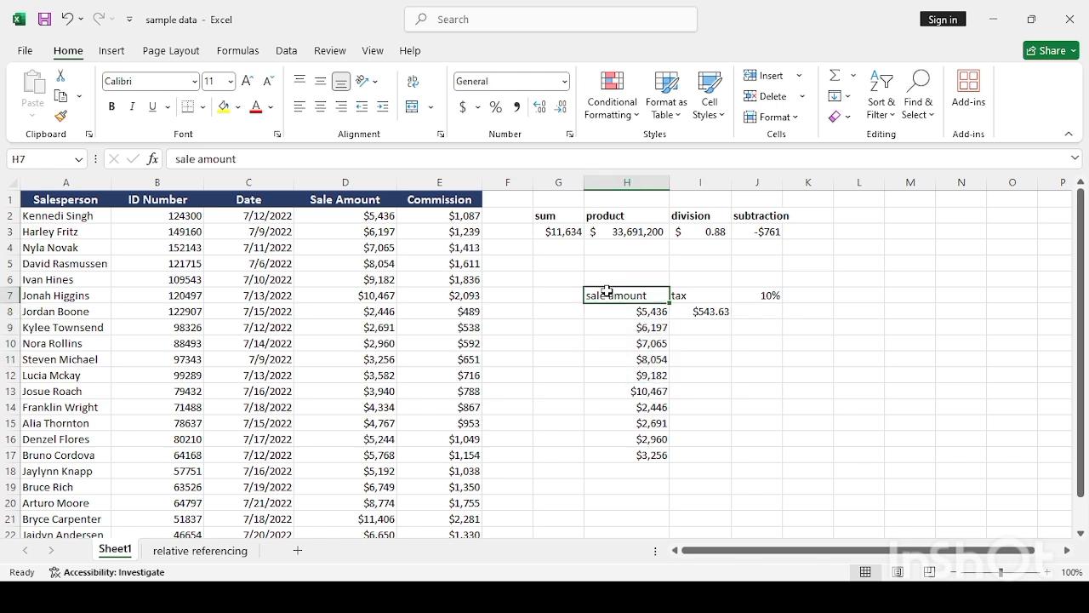
pyautogui.moveTo(606, 293); pyautogui.dragTo(773, 448)
pyautogui.hotkey('ctrl', 'c')
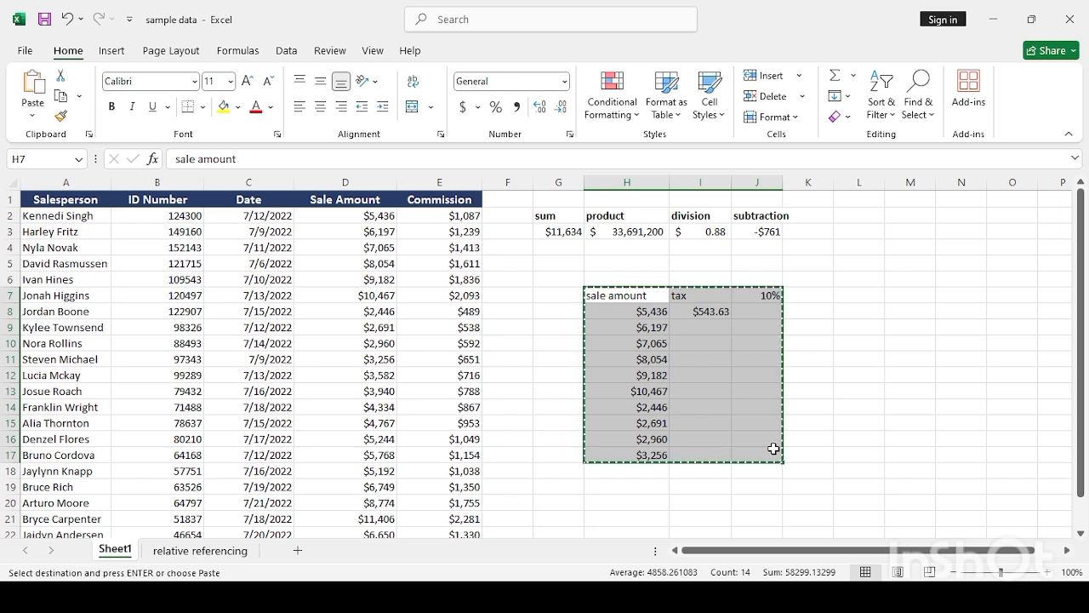
pyautogui.click(230, 553)
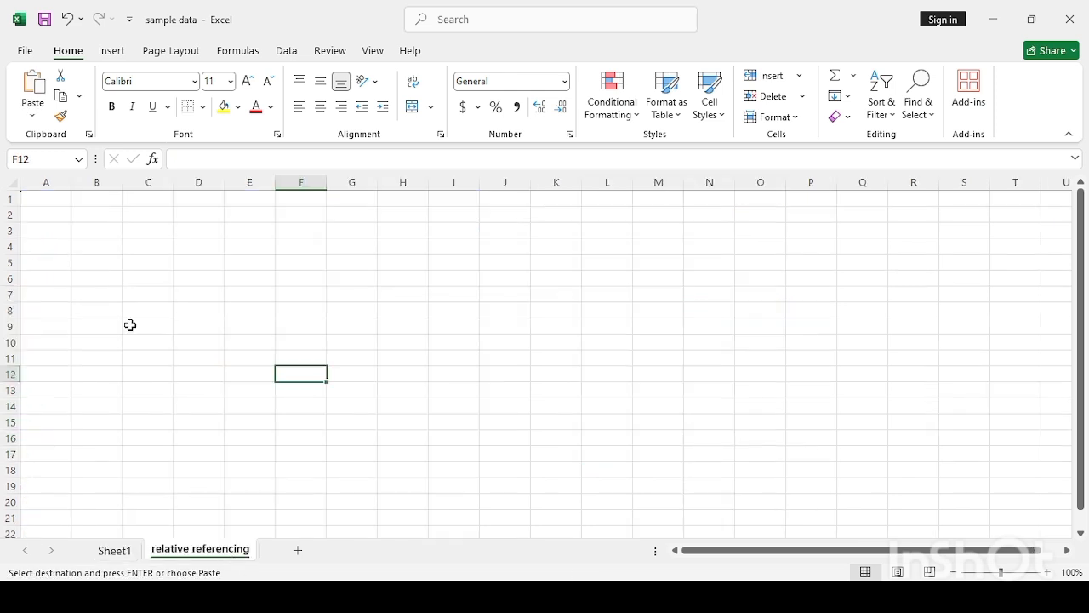
pyautogui.click(148, 259)
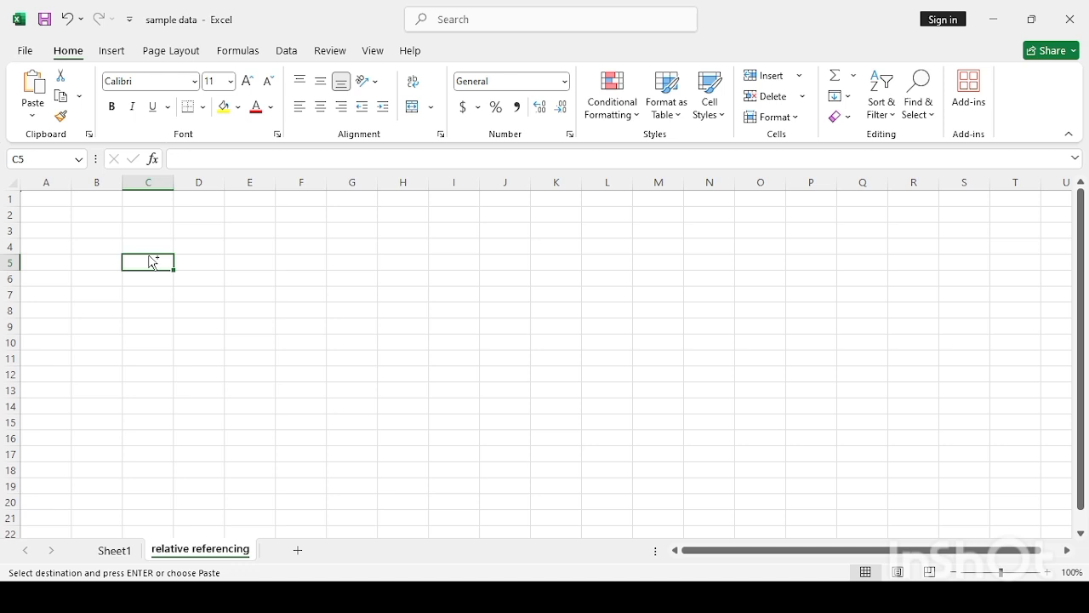
pyautogui.hotkey('ctrl', 'v')
pyautogui.click(322, 276)
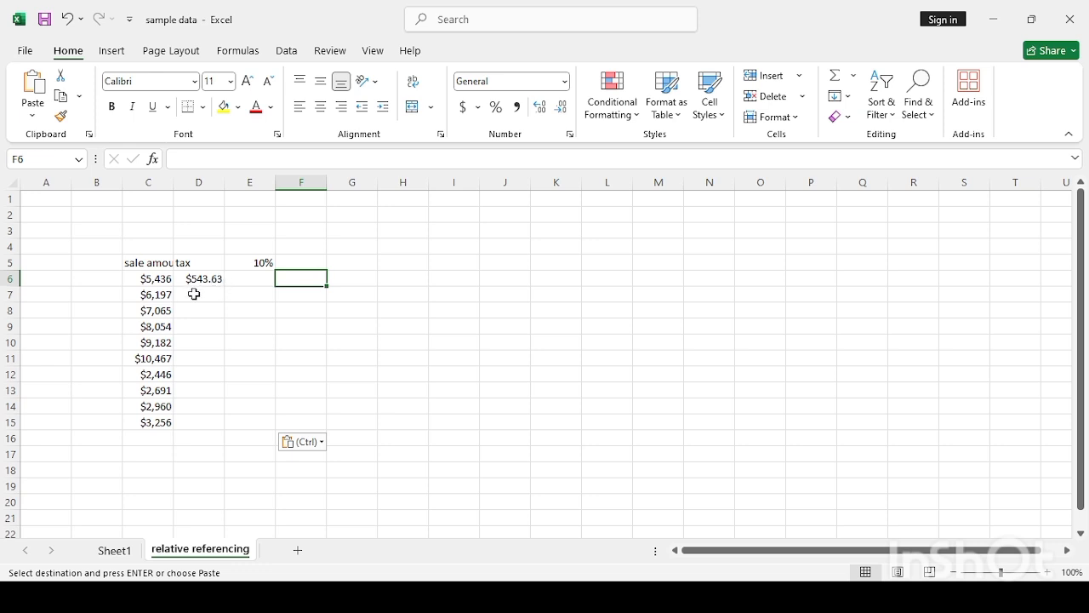
pyautogui.moveTo(174, 178); pyautogui.dragTo(198, 178)
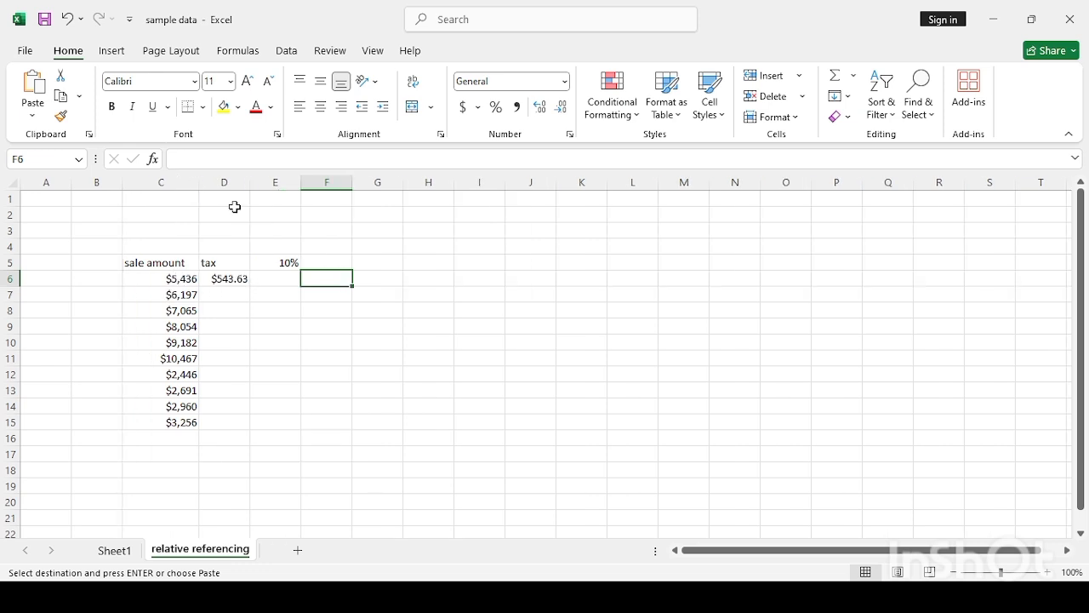
pyautogui.click(238, 298)
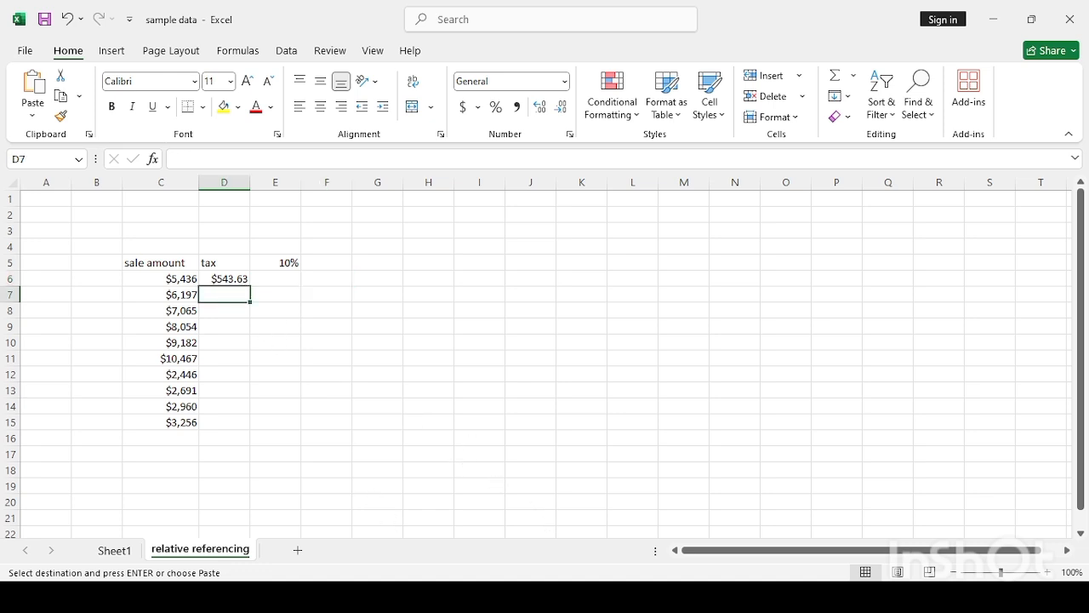
# - Copy the first ten salesperson names, A2:A11 on Sheet1, to B6 of the relative referencing sheet and widen column B to fit
pyautogui.click(102, 555)
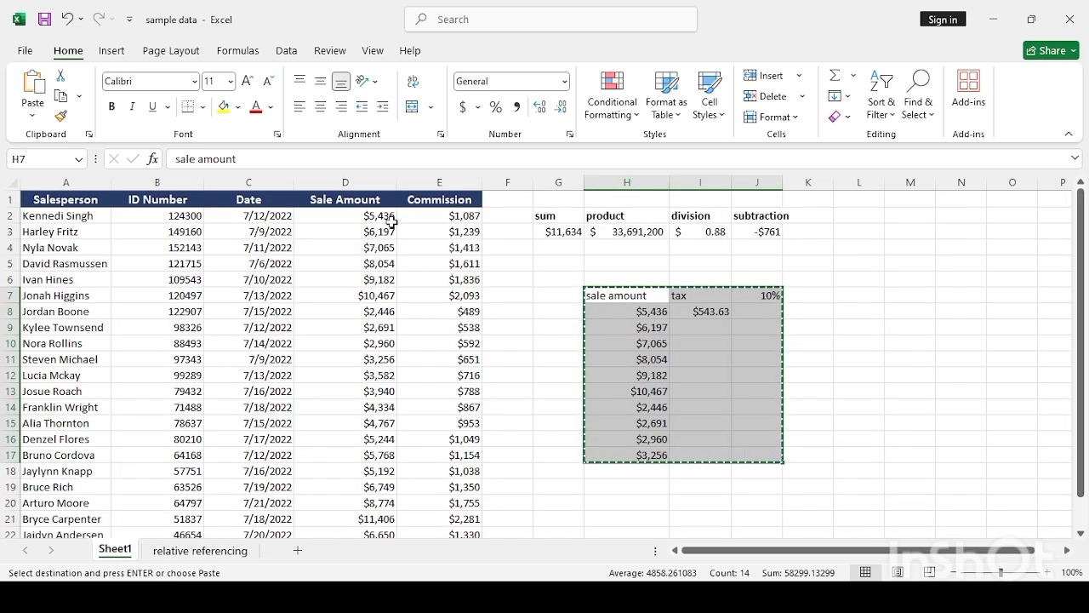
pyautogui.moveTo(87, 218); pyautogui.dragTo(75, 351)
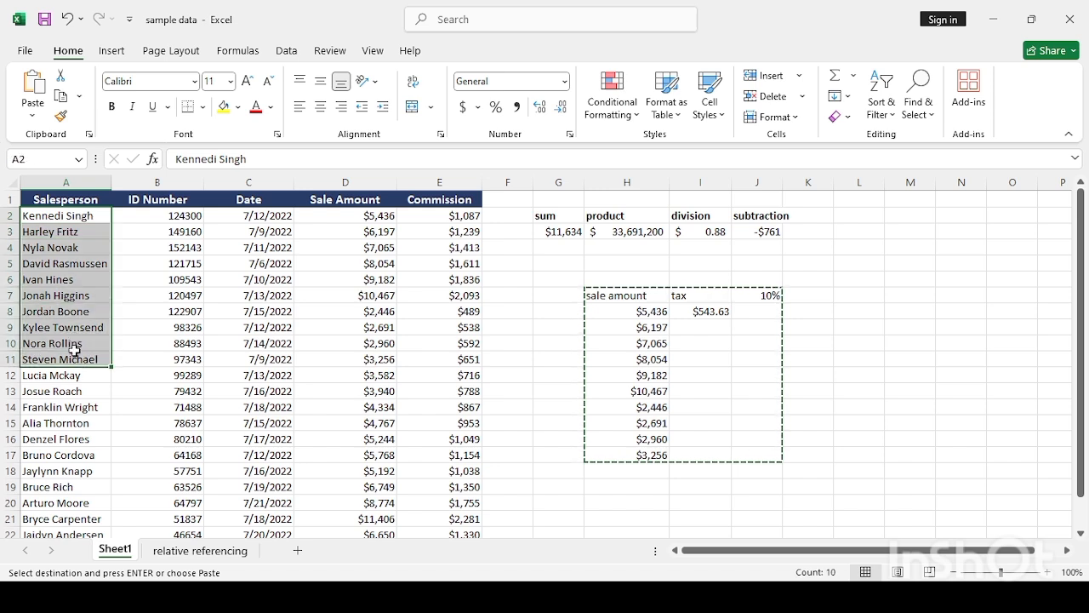
pyautogui.hotkey('ctrl', 'c')
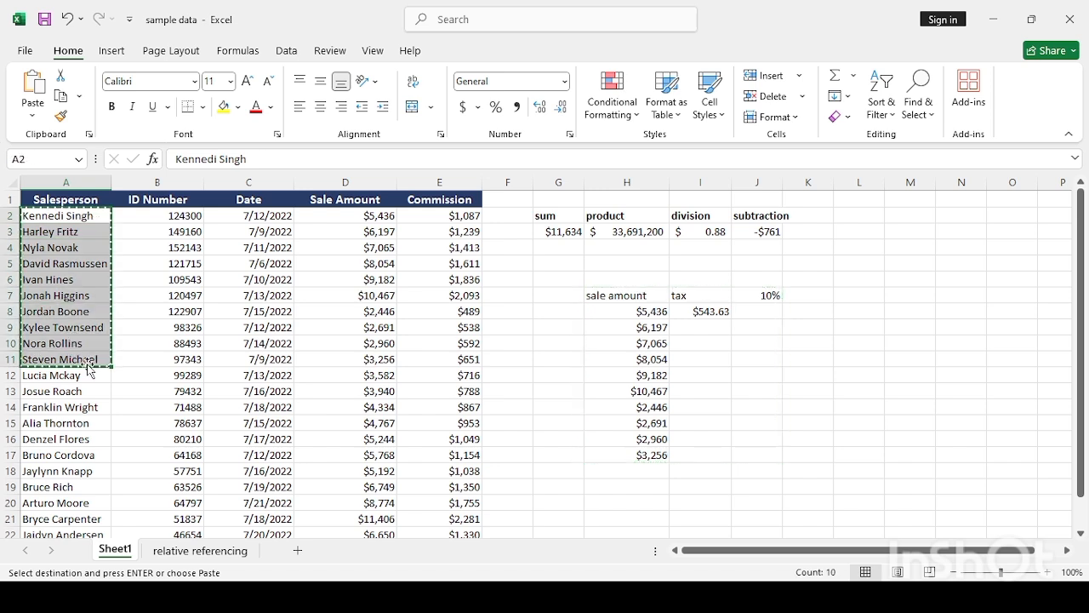
pyautogui.click(178, 551)
pyautogui.click(101, 277)
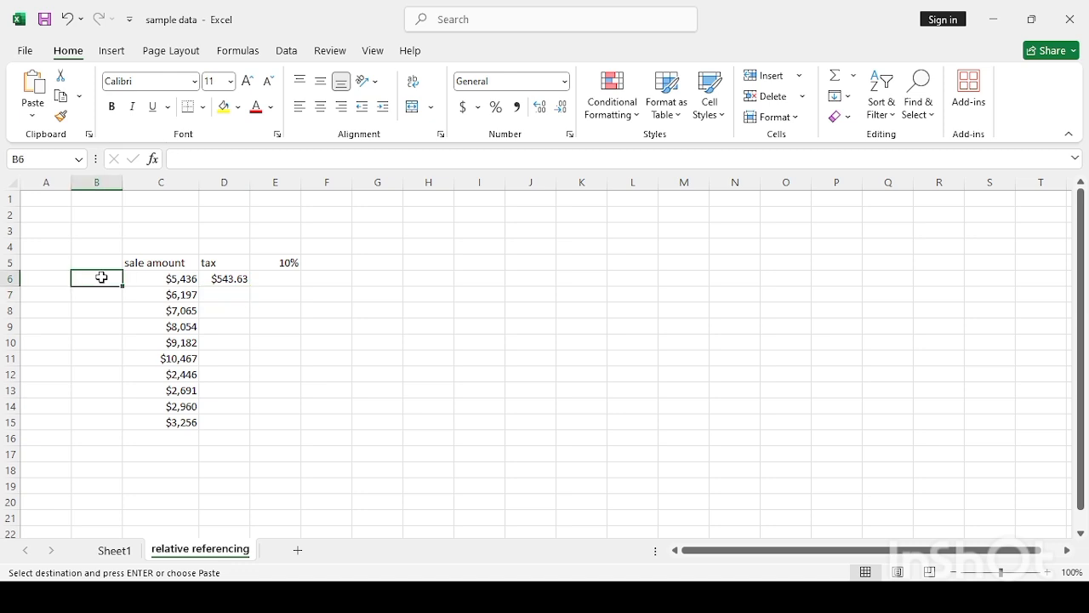
pyautogui.hotkey('ctrl', 'v')
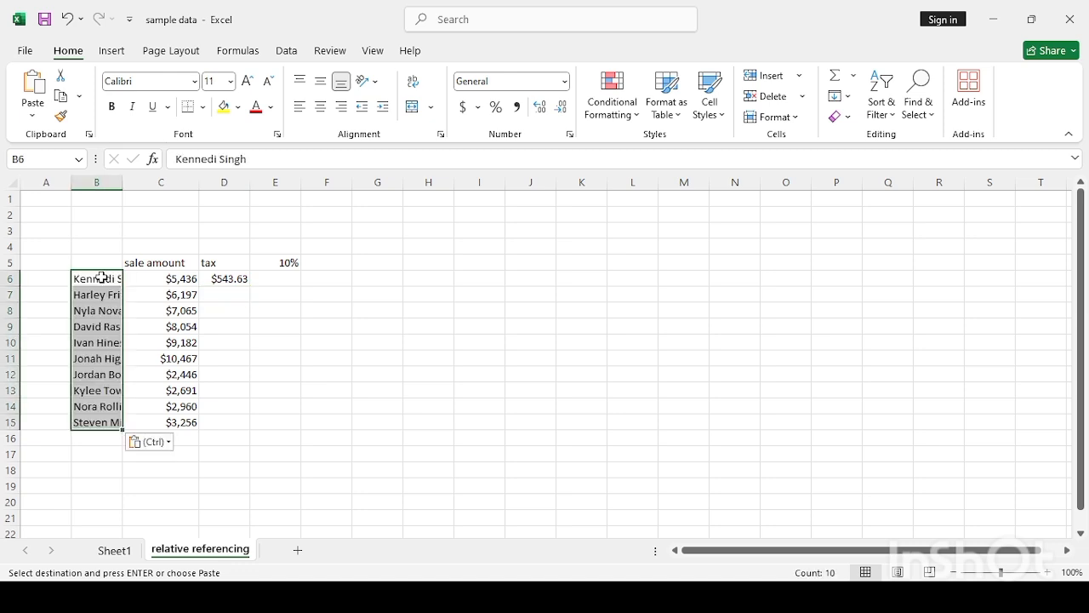
pyautogui.moveTo(122, 182); pyautogui.dragTo(162, 182)
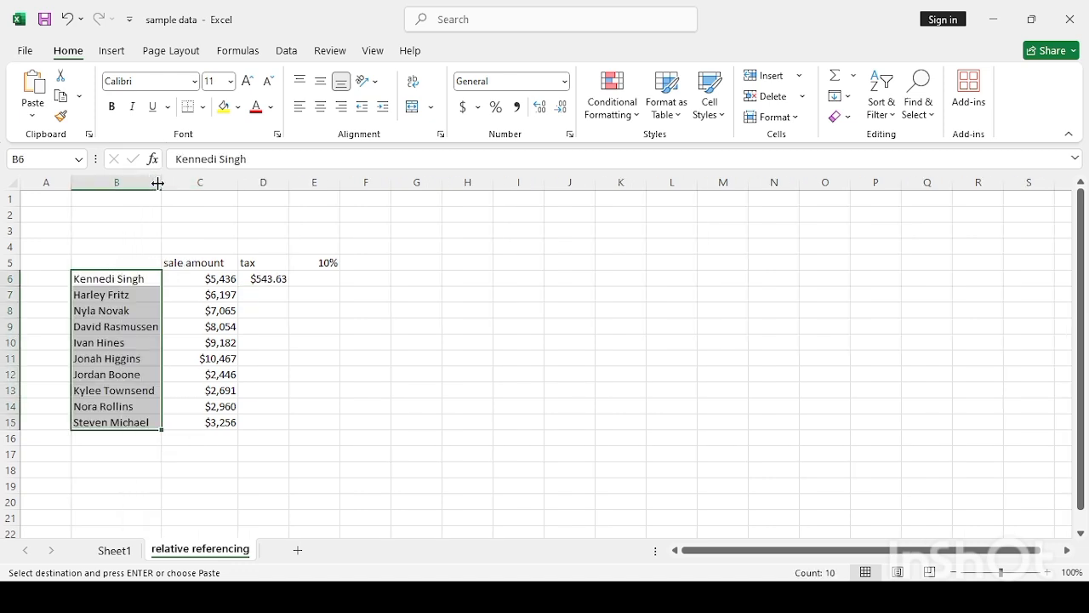
# - Enter the heading "Names" in B5 above the copied salesperson names
pyautogui.click(107, 263)
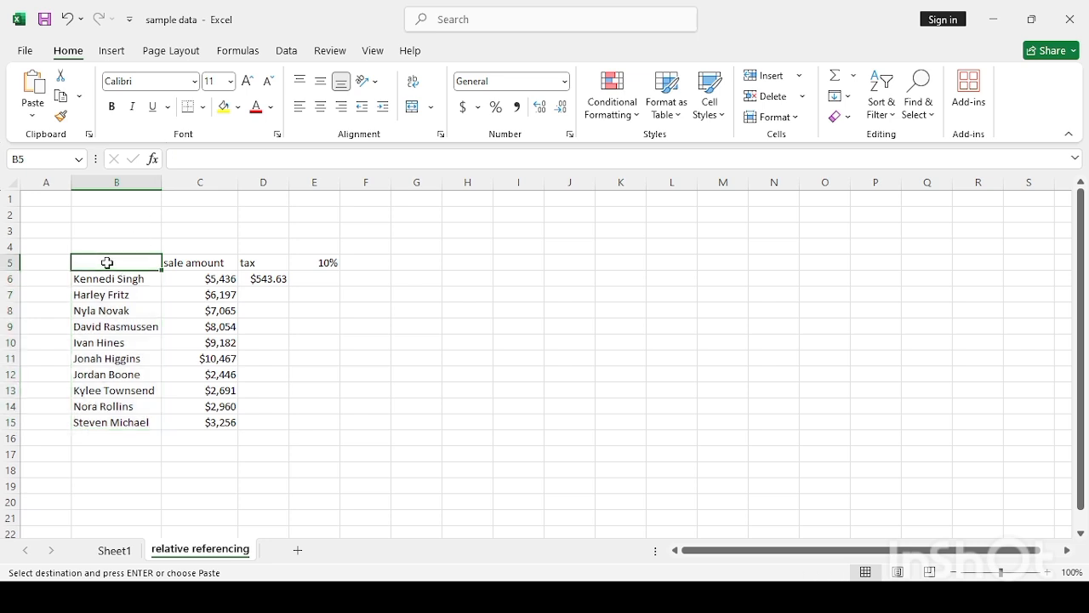
pyautogui.write('NAMES')
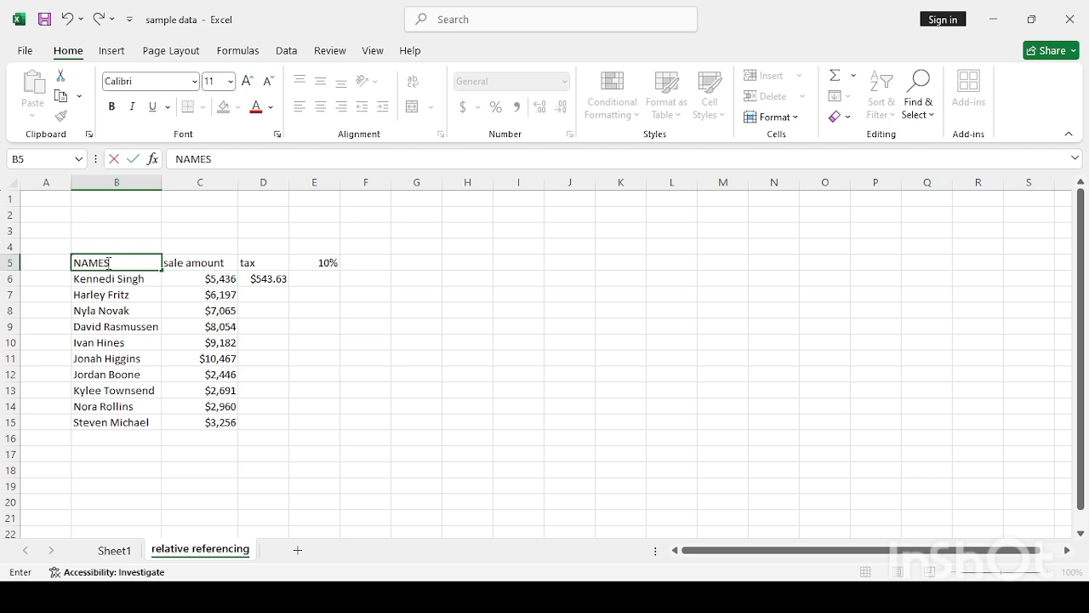
pyautogui.press('BackSpace')
pyautogui.press('BackSpace')
pyautogui.press('BackSpace')
pyautogui.press('BackSpace')
pyautogui.write('ames')
pyautogui.press('Tab')
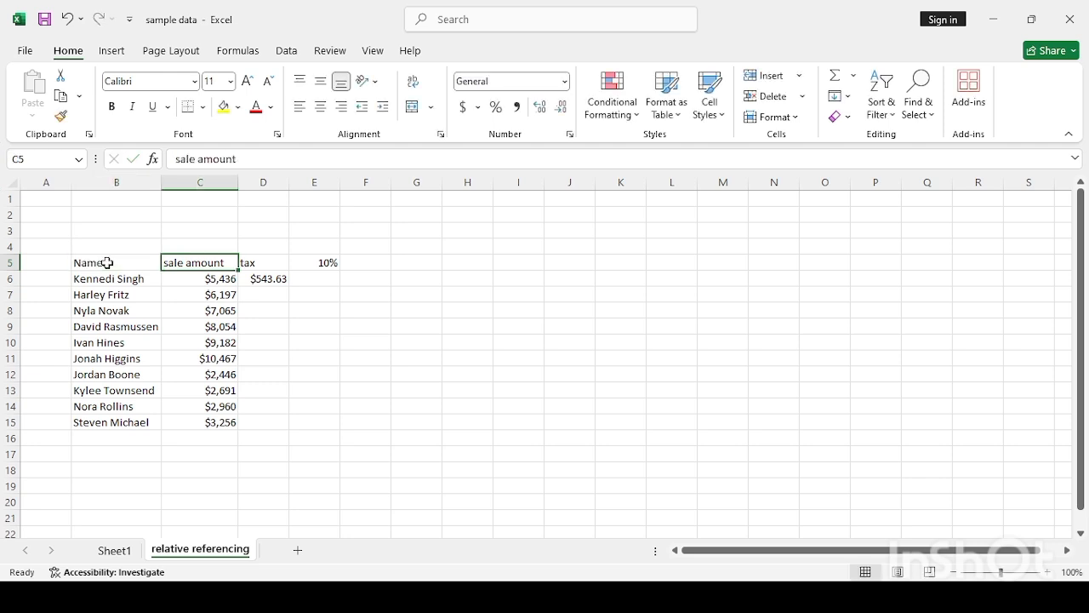
# - Make the heading row B5:E5 bold
pyautogui.press('Right')
pyautogui.press('Right')
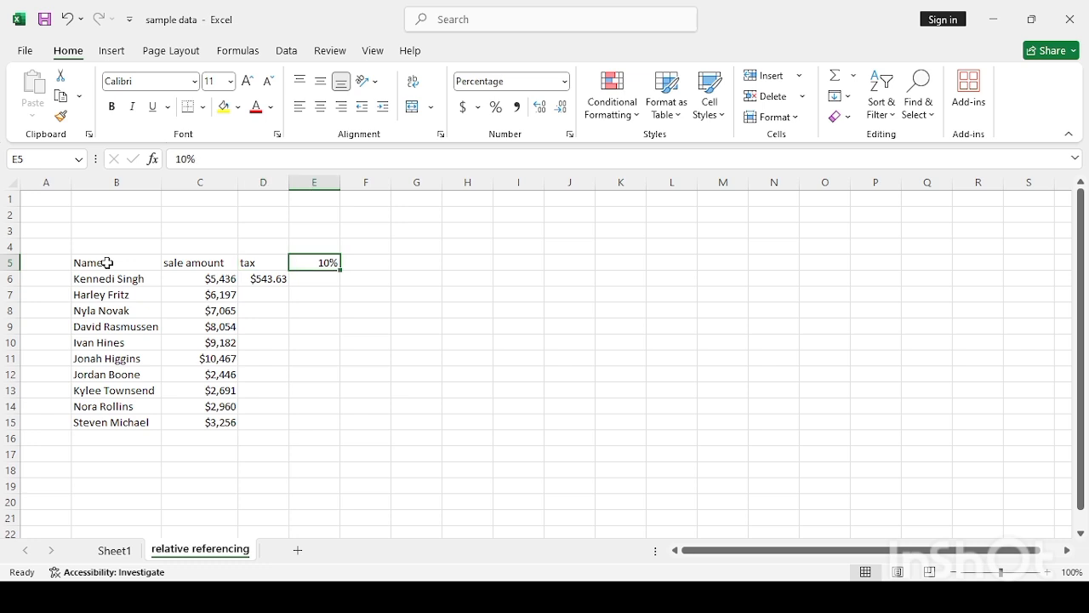
pyautogui.moveTo(104, 263); pyautogui.dragTo(312, 263)
pyautogui.click(112, 107)
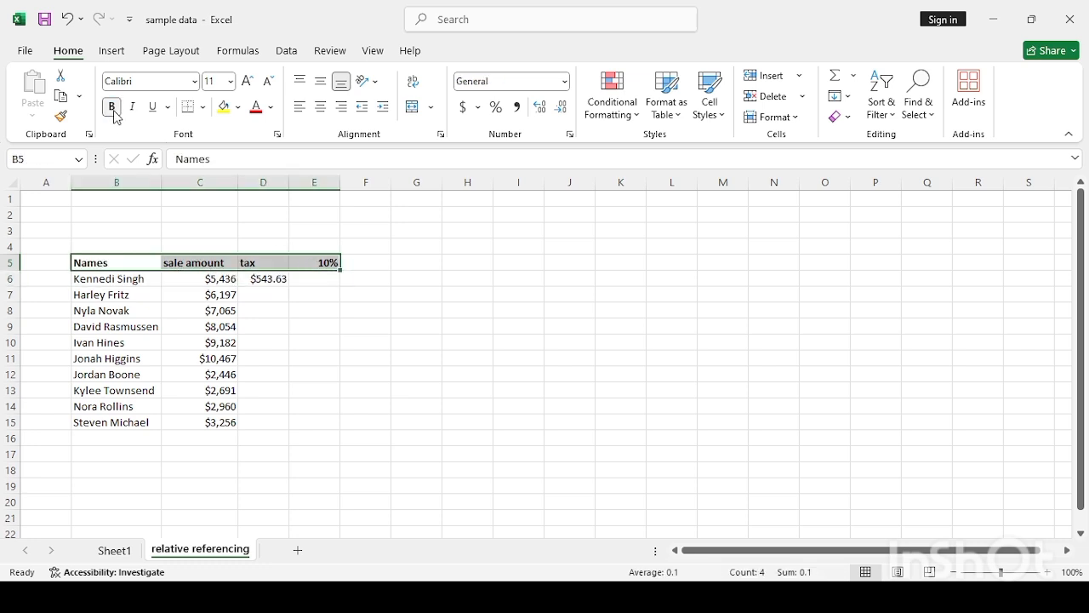
pyautogui.click(346, 404)
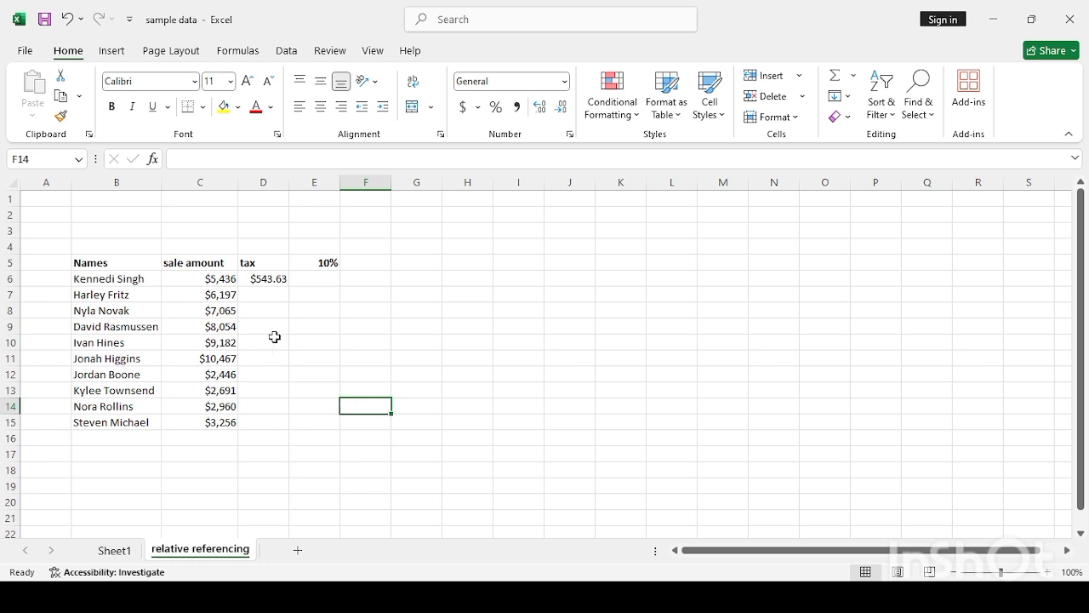
# - Calculate the tax on the second sale amount by entering the formula =C7*E5 in D7
pyautogui.click(270, 294)
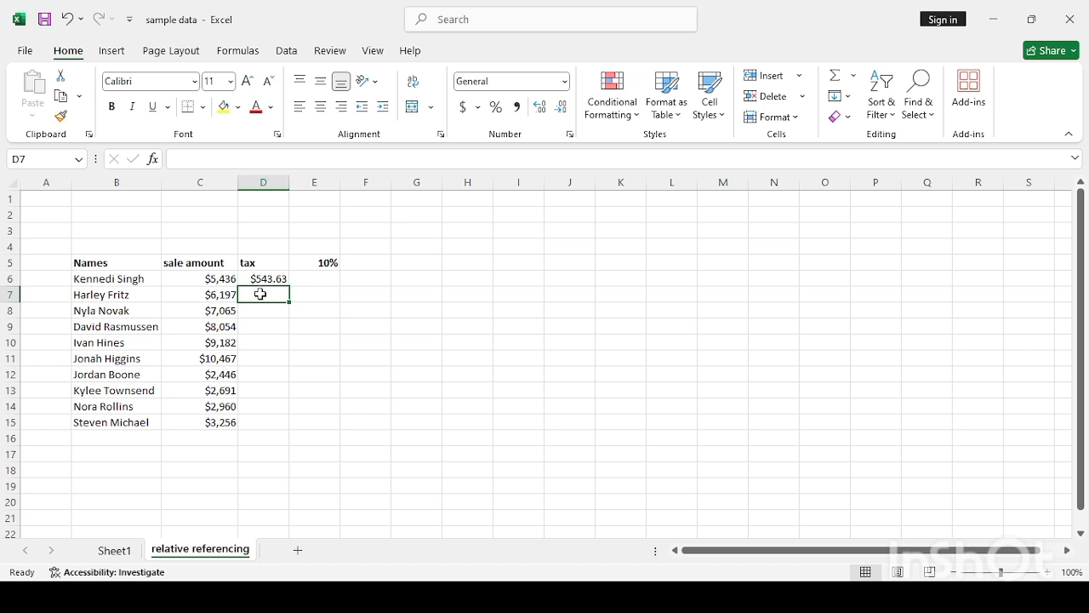
pyautogui.write('=')
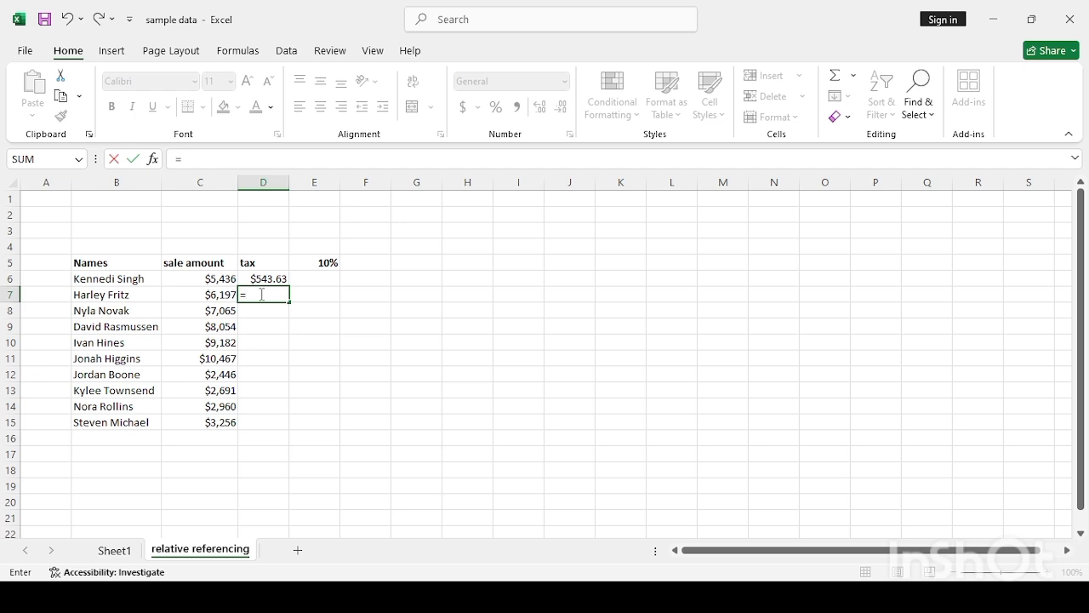
pyautogui.click(221, 295)
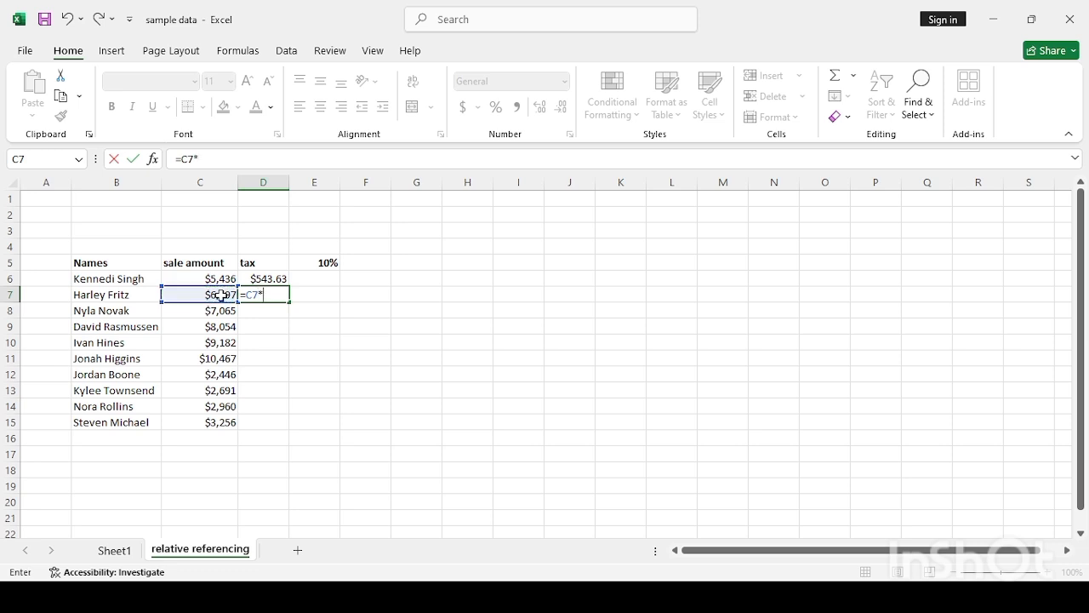
pyautogui.click(332, 262)
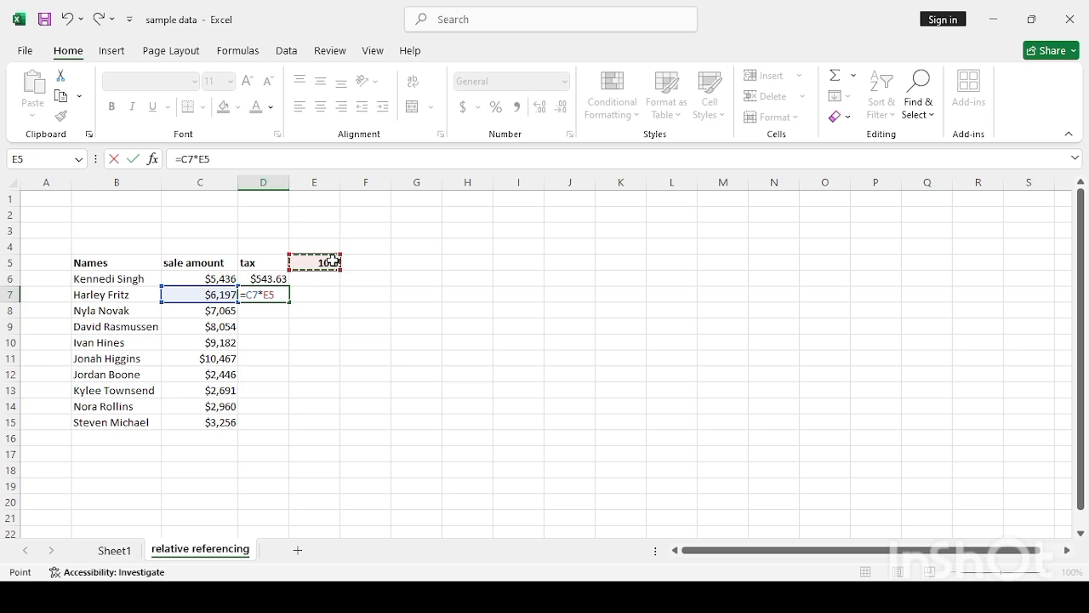
pyautogui.press('Return')
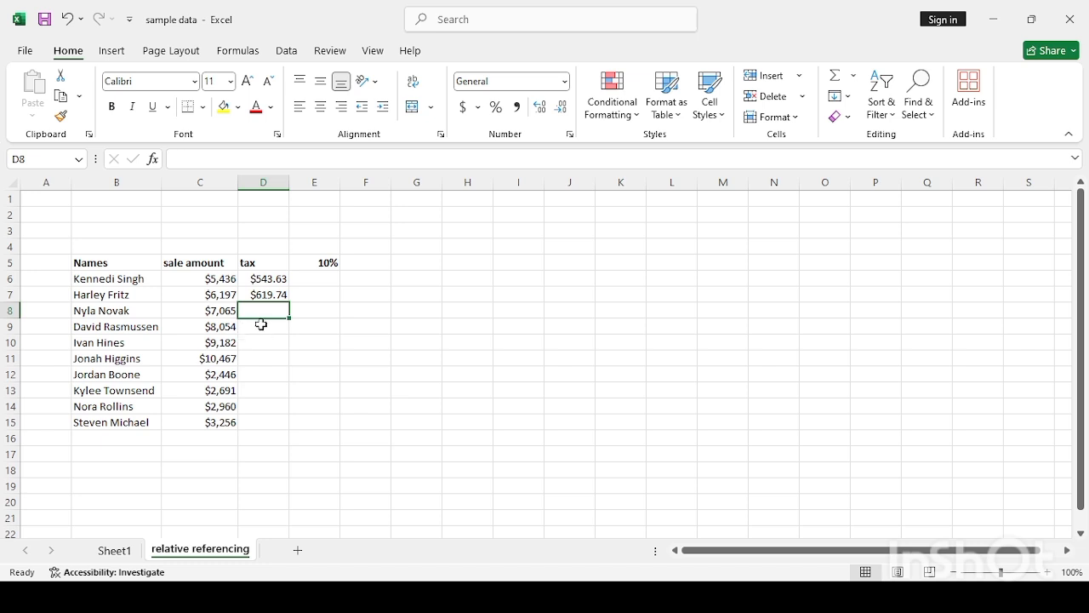
# - Clear the tax formula from D7
pyautogui.click(271, 294)
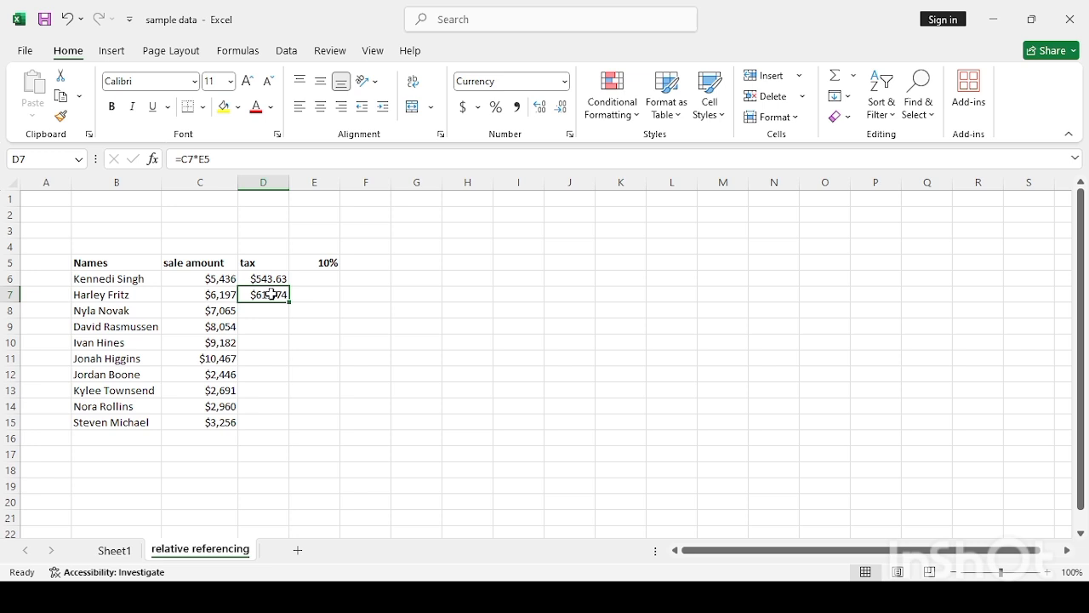
pyautogui.press('BackSpace')
pyautogui.click(470, 342)
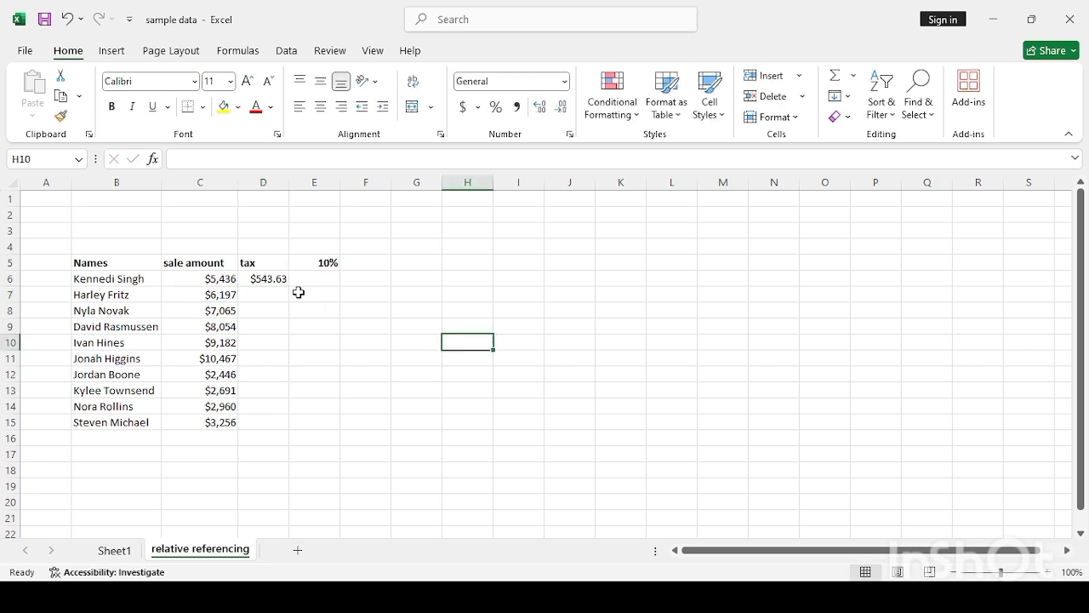
pyautogui.click(254, 292)
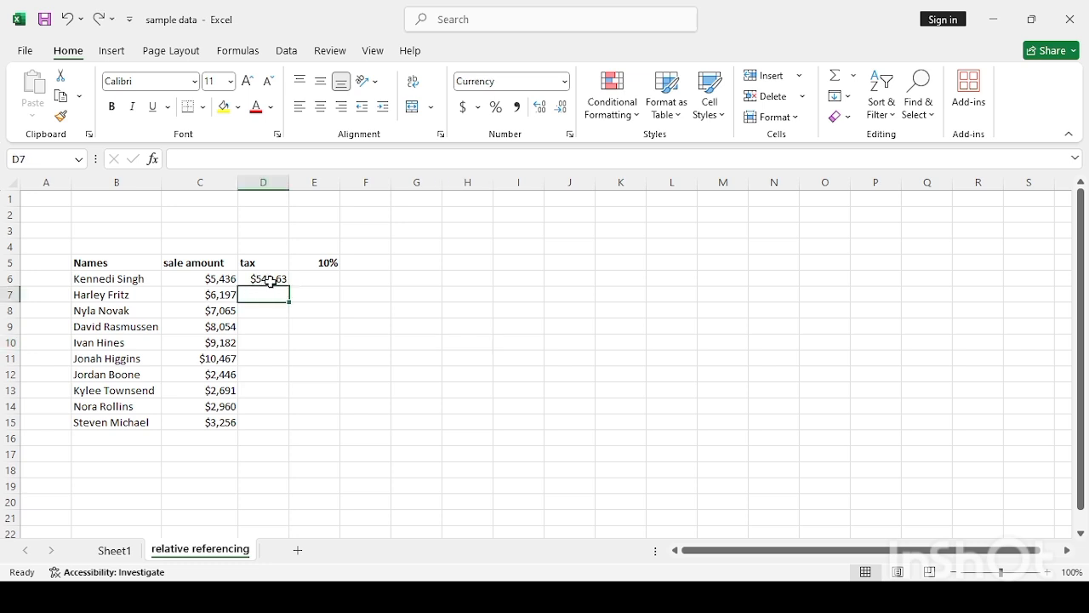
# - Clear the tax formula from D6 and enter 10% in that cell instead
pyautogui.click(269, 277)
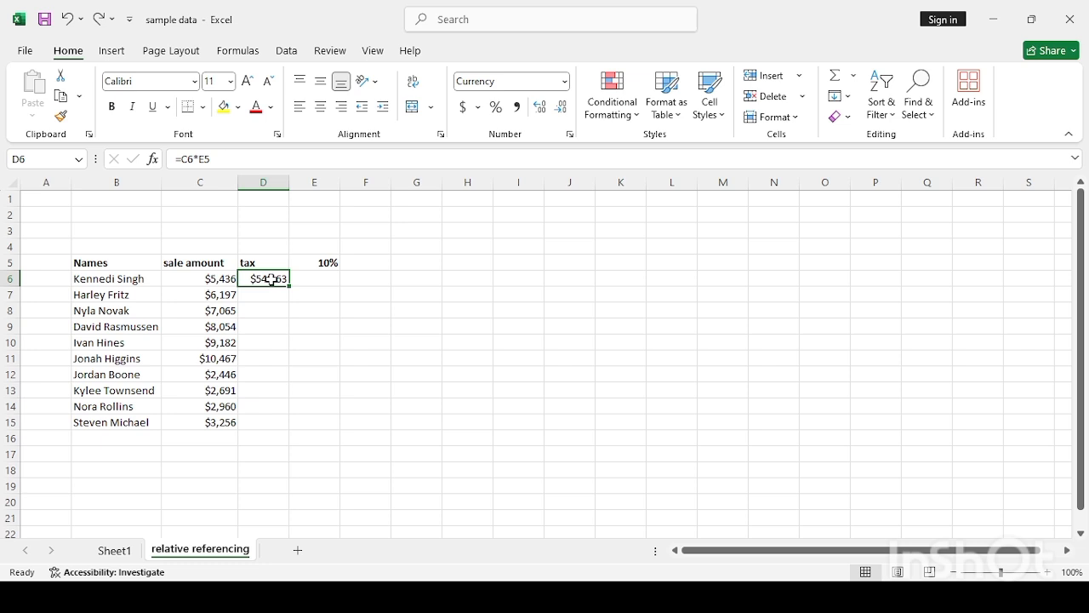
pyautogui.press('BackSpace')
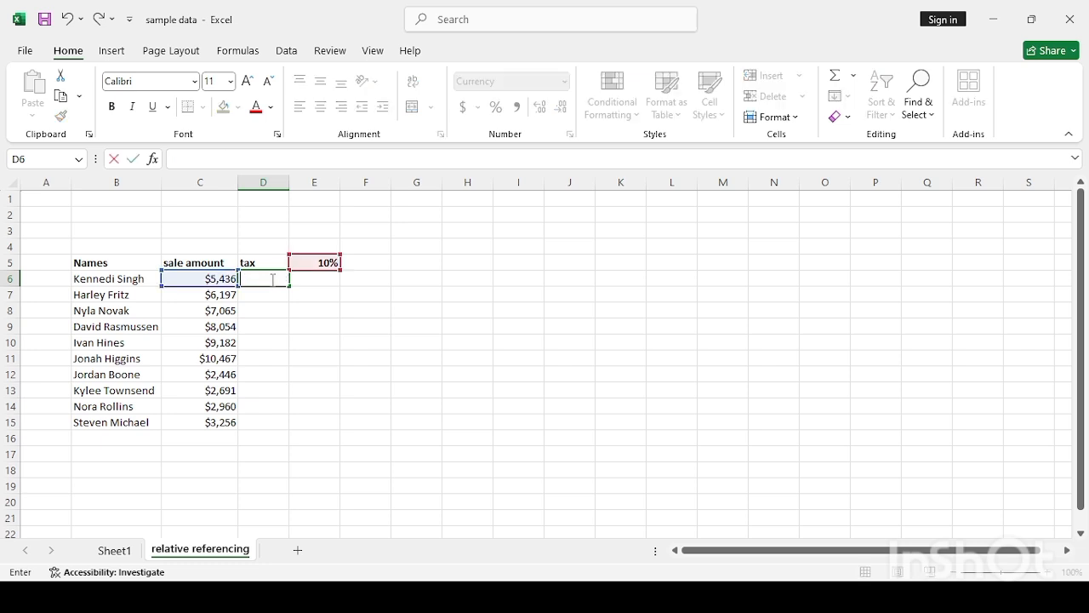
pyautogui.click(332, 301)
pyautogui.click(267, 281)
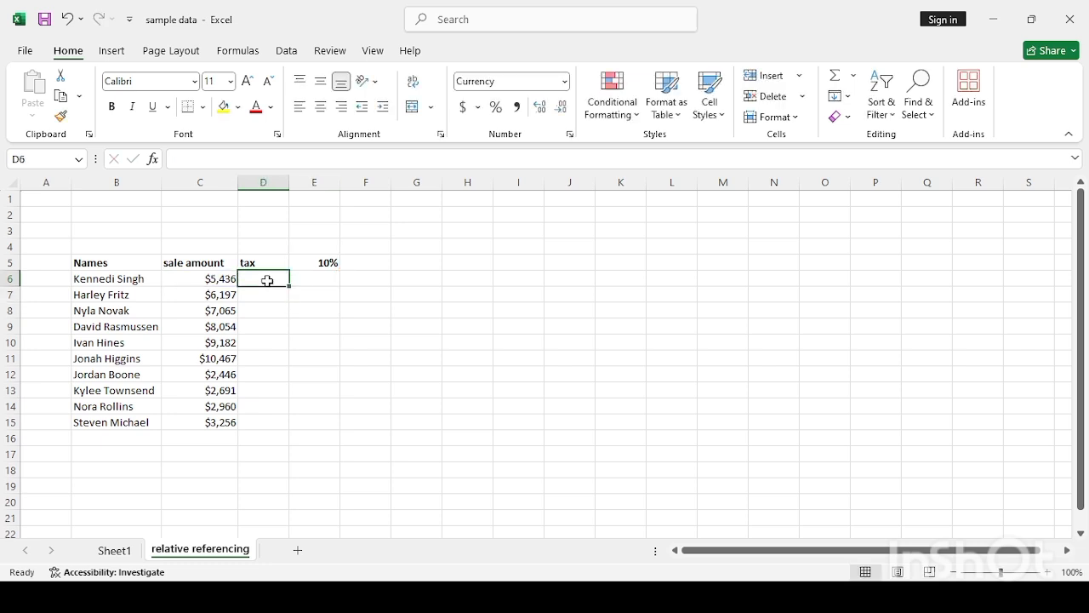
pyautogui.write('10')
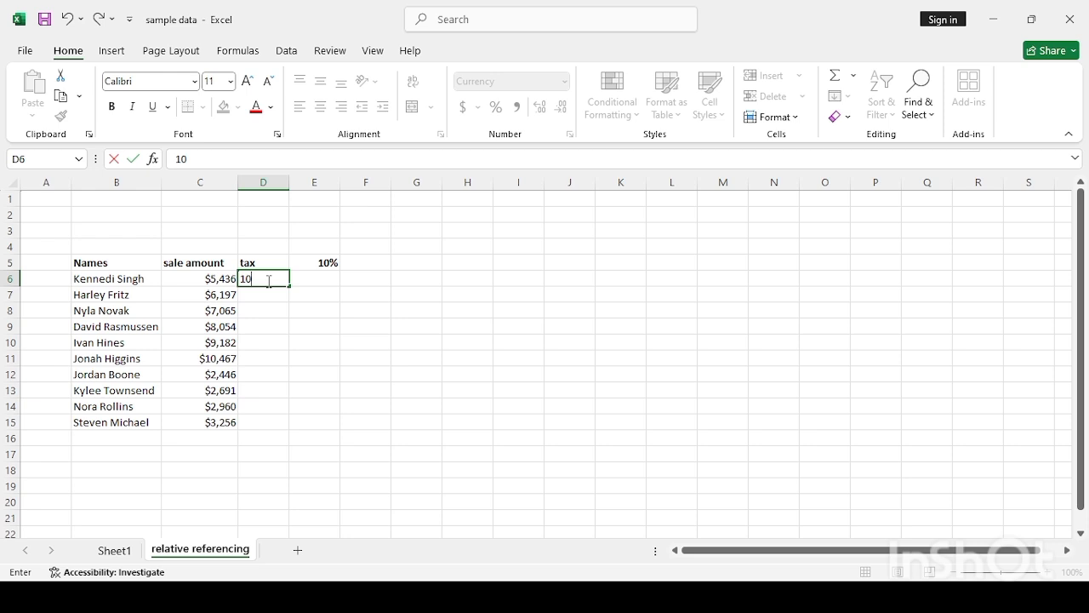
pyautogui.write('%')
pyautogui.press('Return')
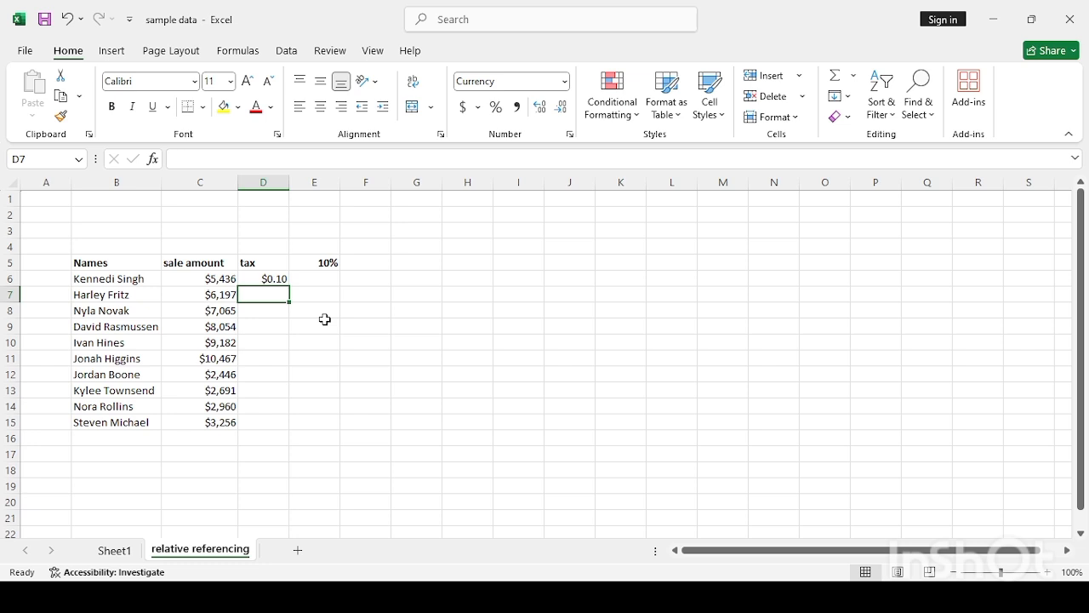
# - Fill the 10% tax rate from D6 down through D15
pyautogui.click(281, 279)
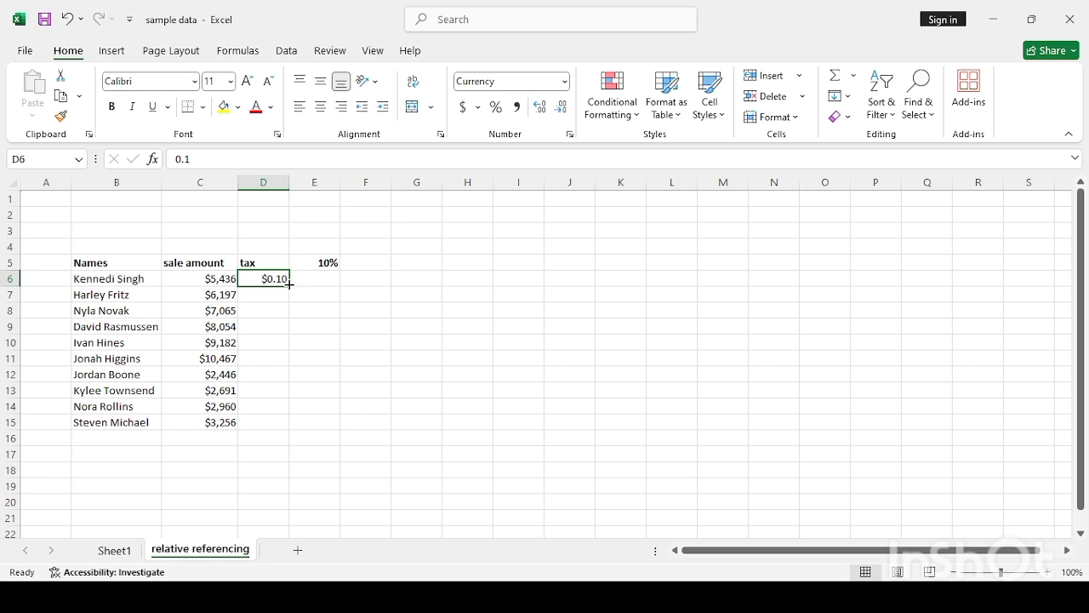
pyautogui.moveTo(289, 284); pyautogui.dragTo(294, 437)
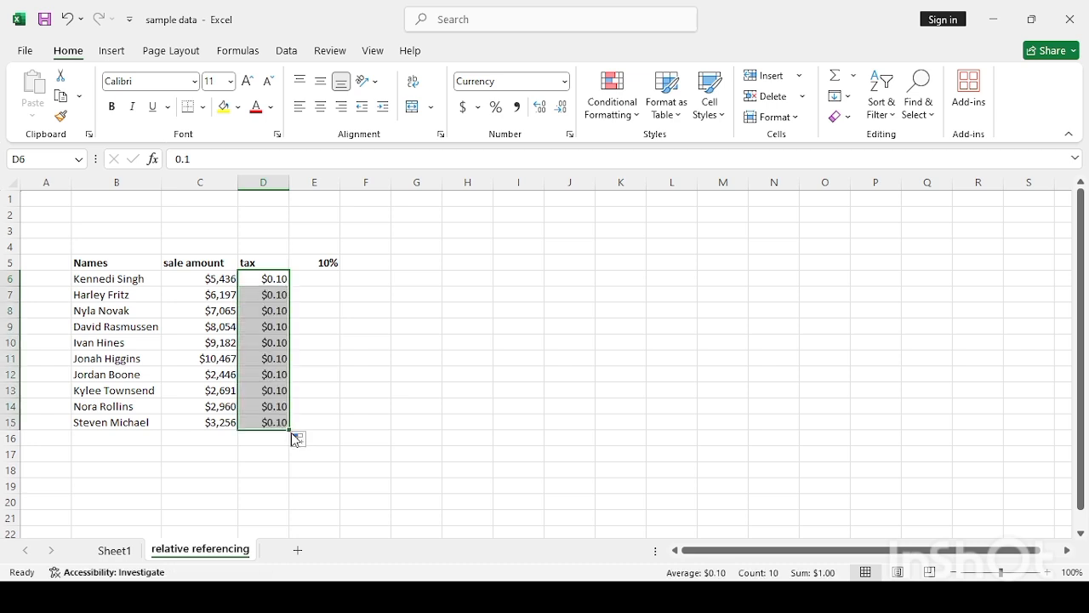
# - Replace the content of E5 with the heading "total value" and widen column E to fit it
pyautogui.click(330, 265)
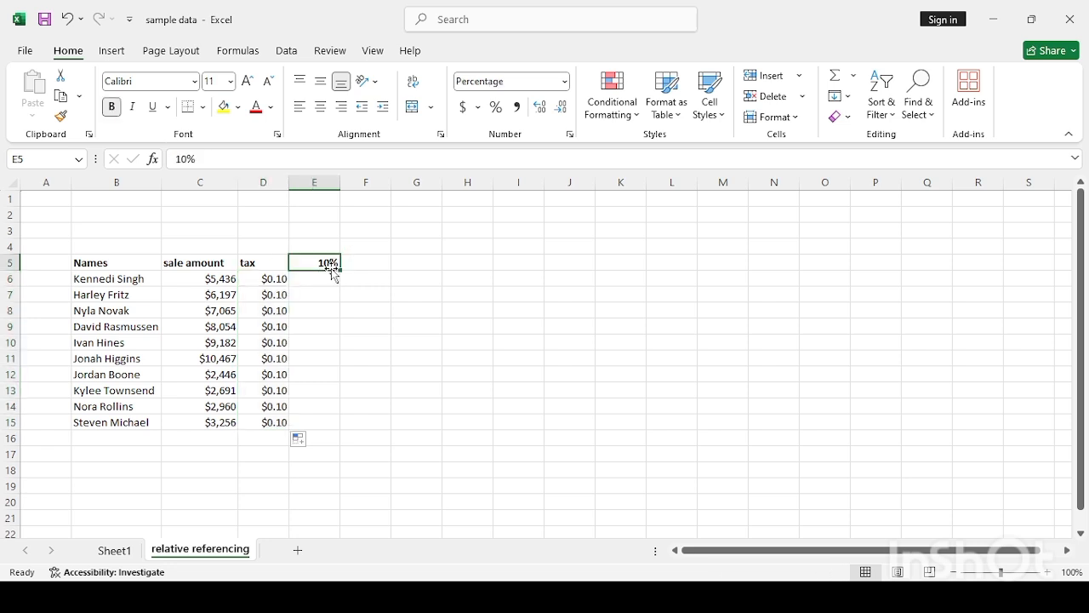
pyautogui.press('BackSpace')
pyautogui.write('to')
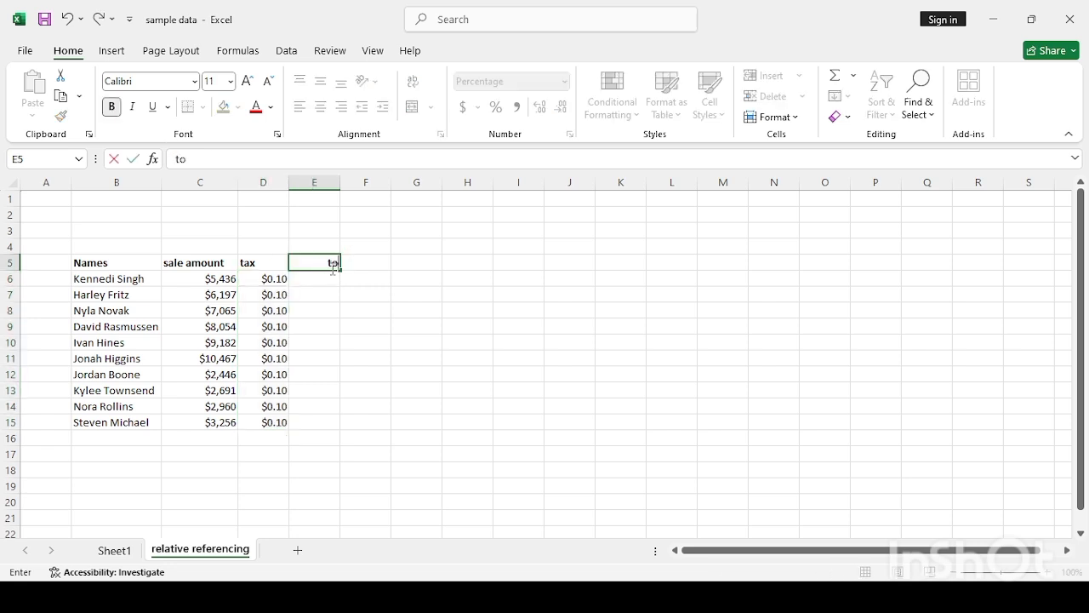
pyautogui.write('tal vlue')
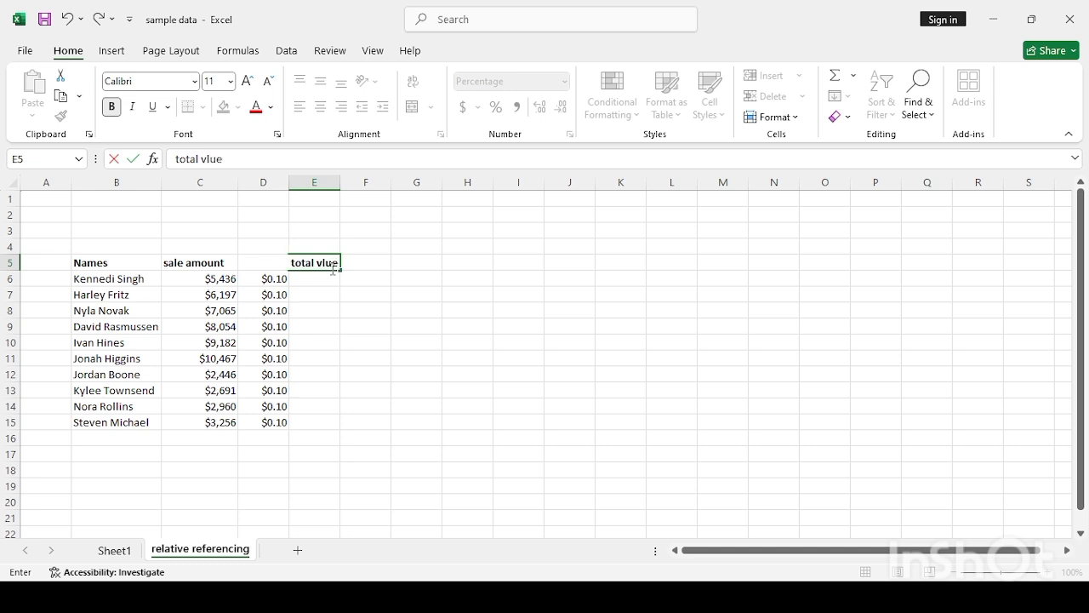
pyautogui.press('Return')
pyautogui.click(320, 258)
pyautogui.doubleClick(323, 261)
pyautogui.write('a')
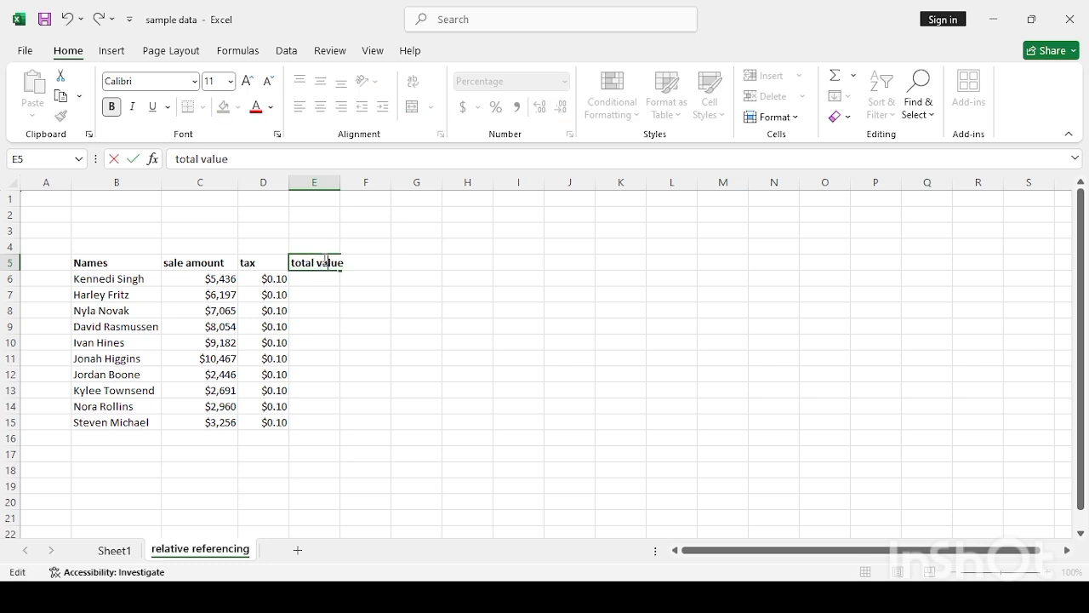
pyautogui.click(401, 291)
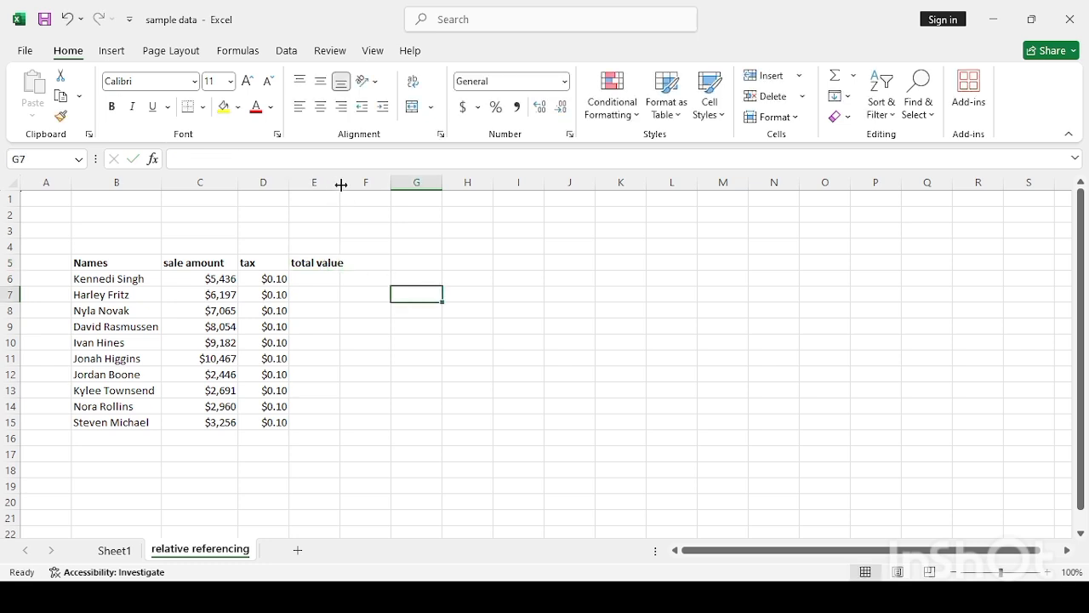
pyautogui.moveTo(340, 184); pyautogui.dragTo(359, 188)
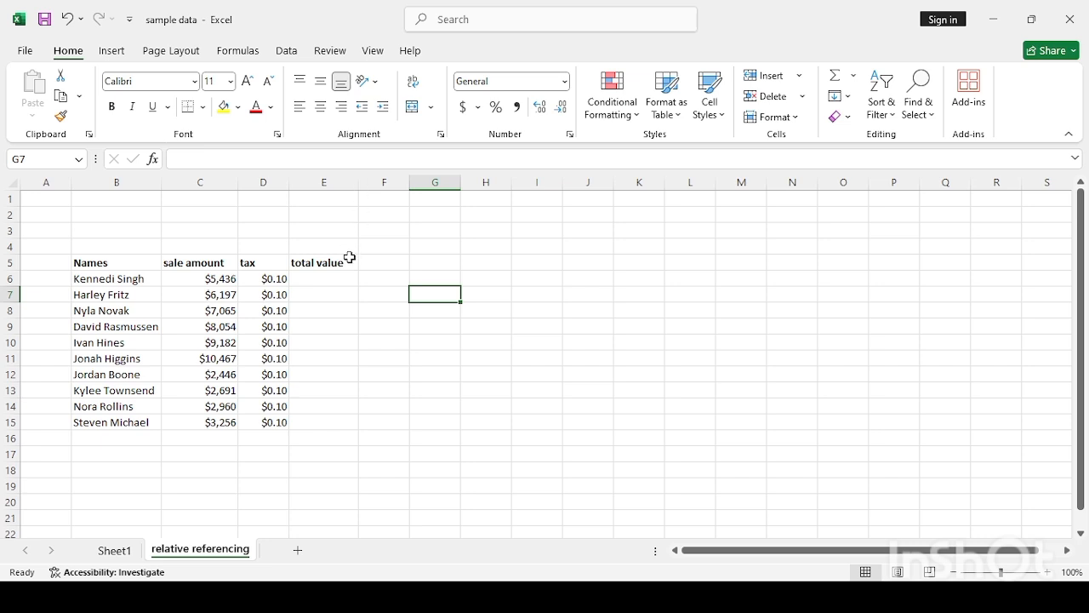
# - Multiply the first sale amount by its tax rate by entering the formula =C6*D6 in E6
pyautogui.click(314, 282)
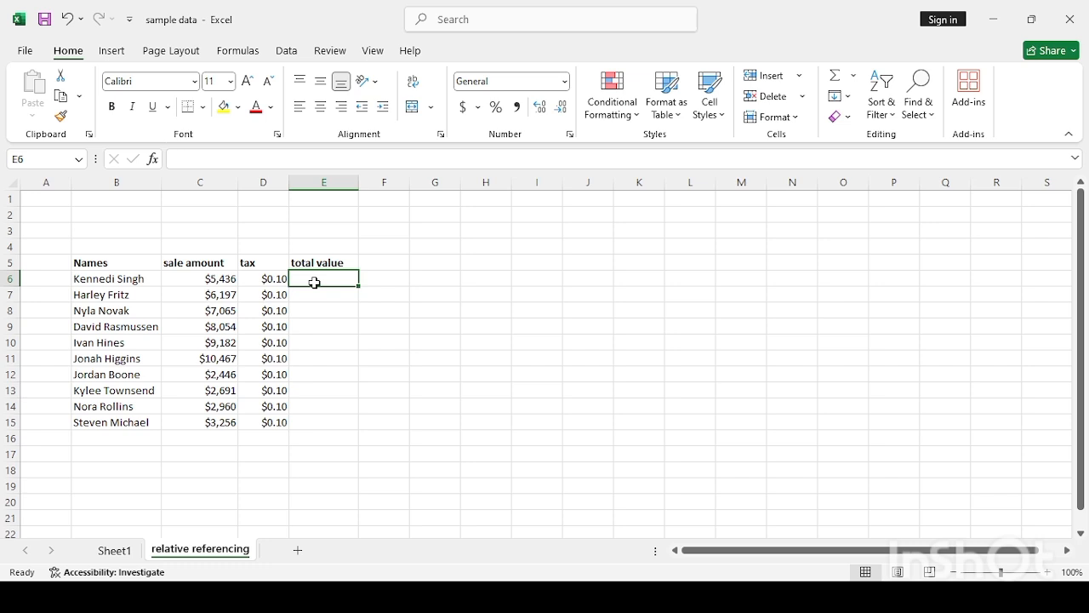
pyautogui.write('=')
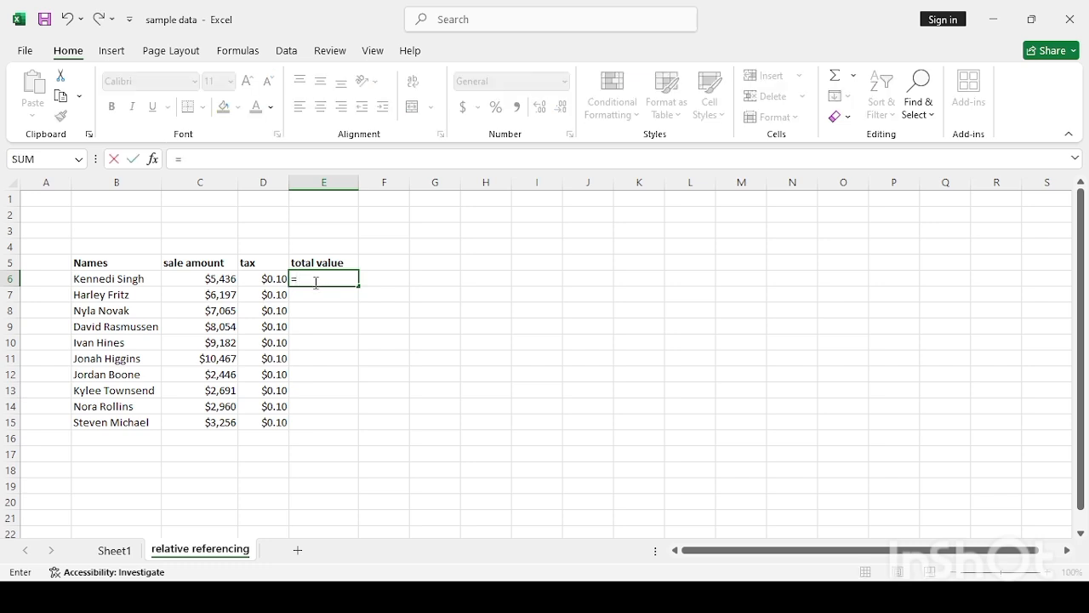
pyautogui.click(220, 278)
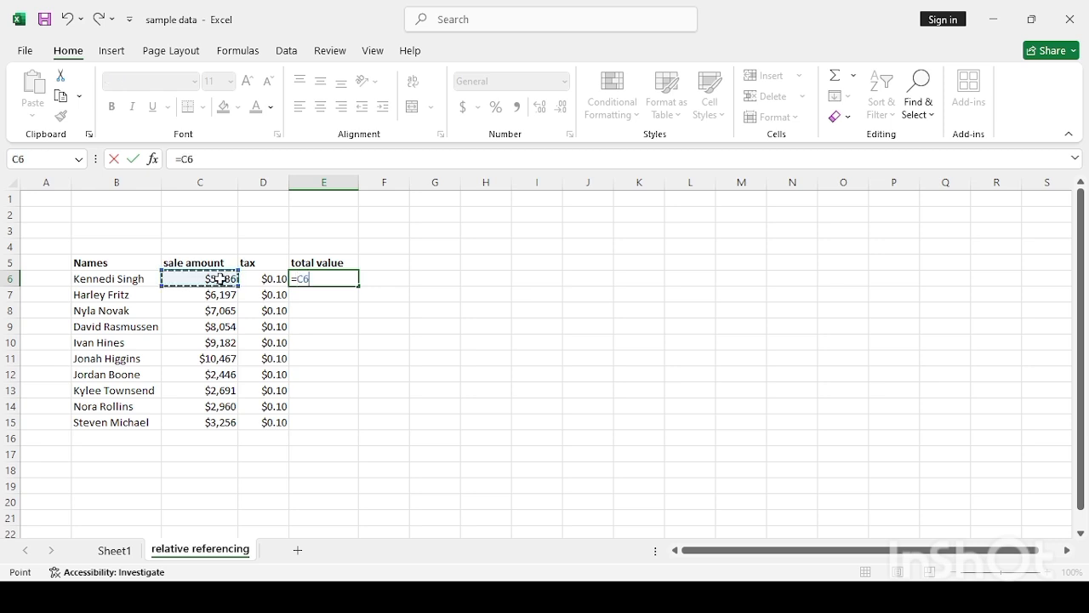
pyautogui.write('*')
pyautogui.click(264, 279)
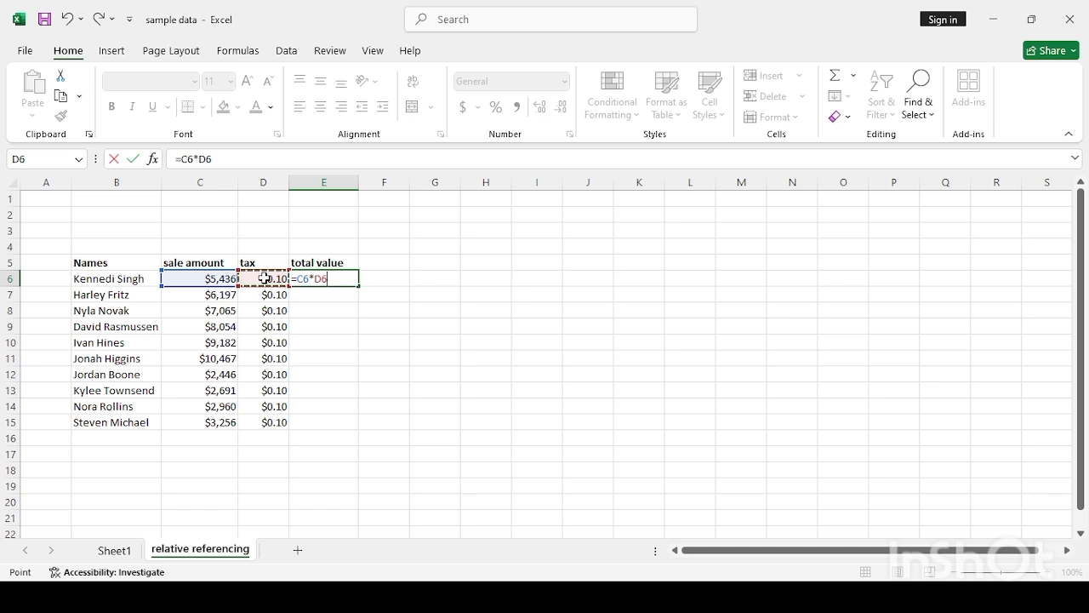
pyautogui.press('Return')
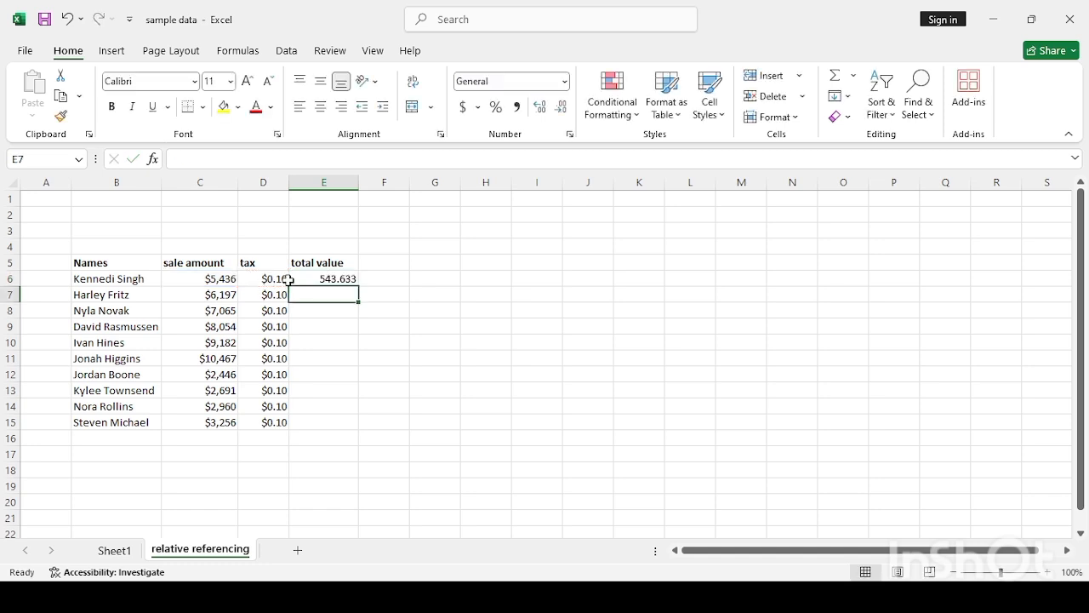
# - Apply the dollar Accounting number format to the total value in E6
pyautogui.click(317, 281)
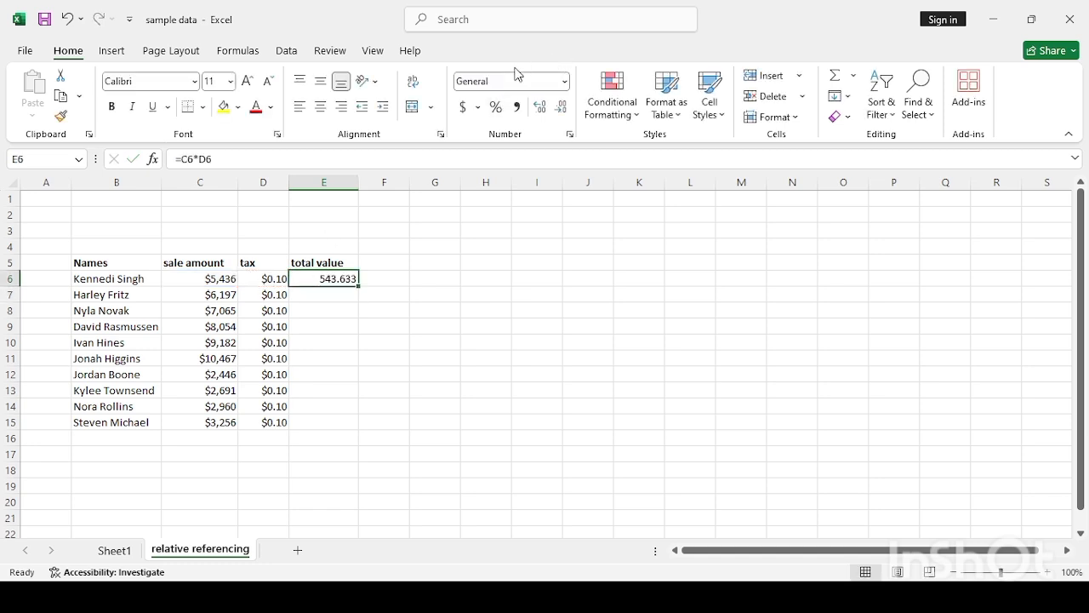
pyautogui.click(467, 106)
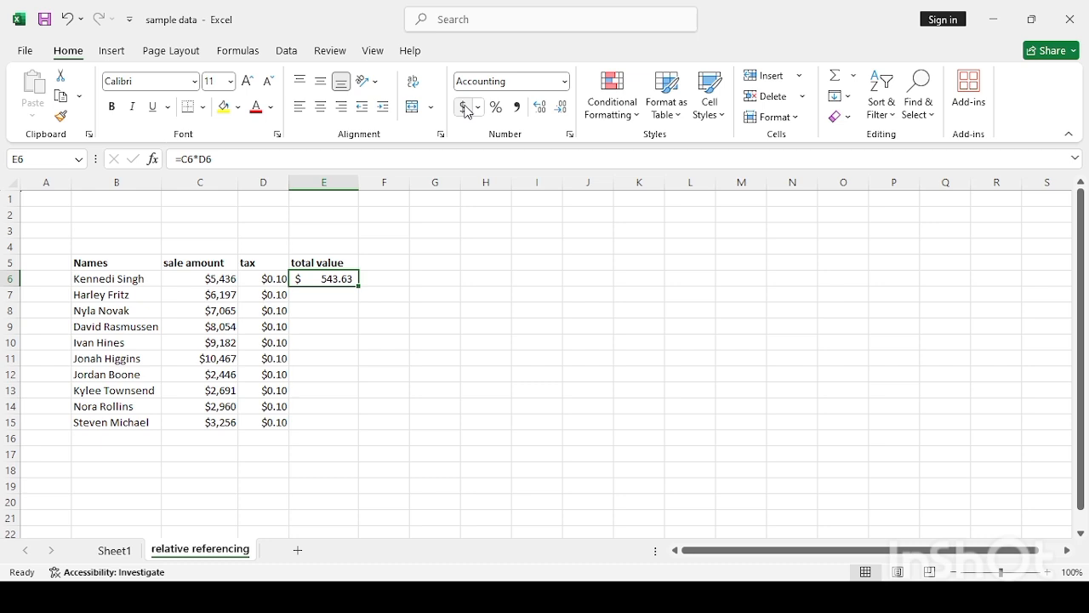
pyautogui.click(444, 245)
# - Copy the total value formula from E6 down to E15 and inspect the copied formulas in E7, E9 and E15
pyautogui.click(355, 279)
pyautogui.moveTo(358, 283); pyautogui.dragTo(359, 426)
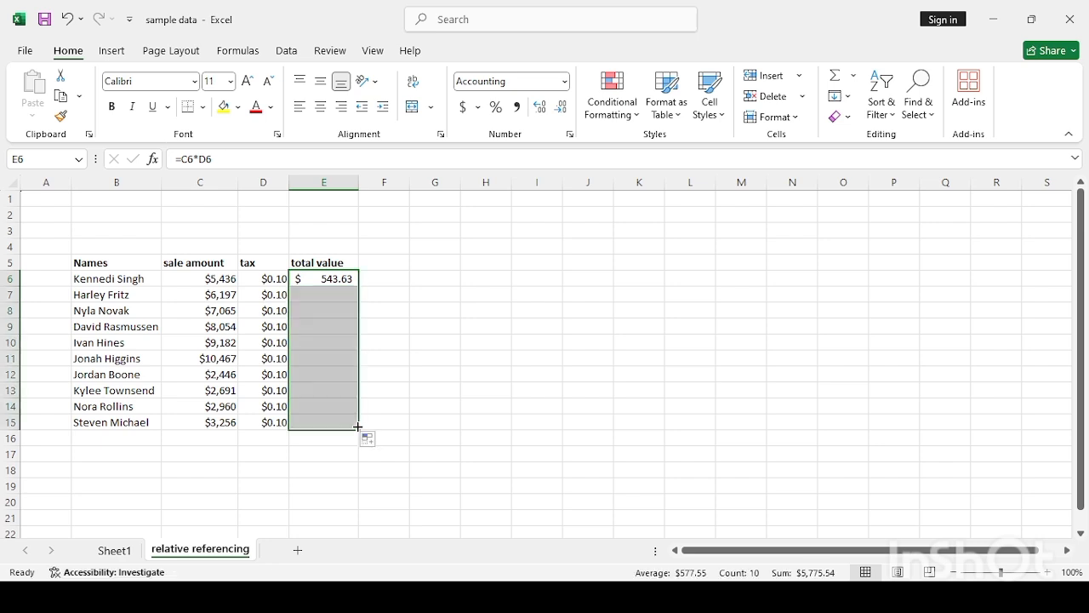
pyautogui.click(400, 308)
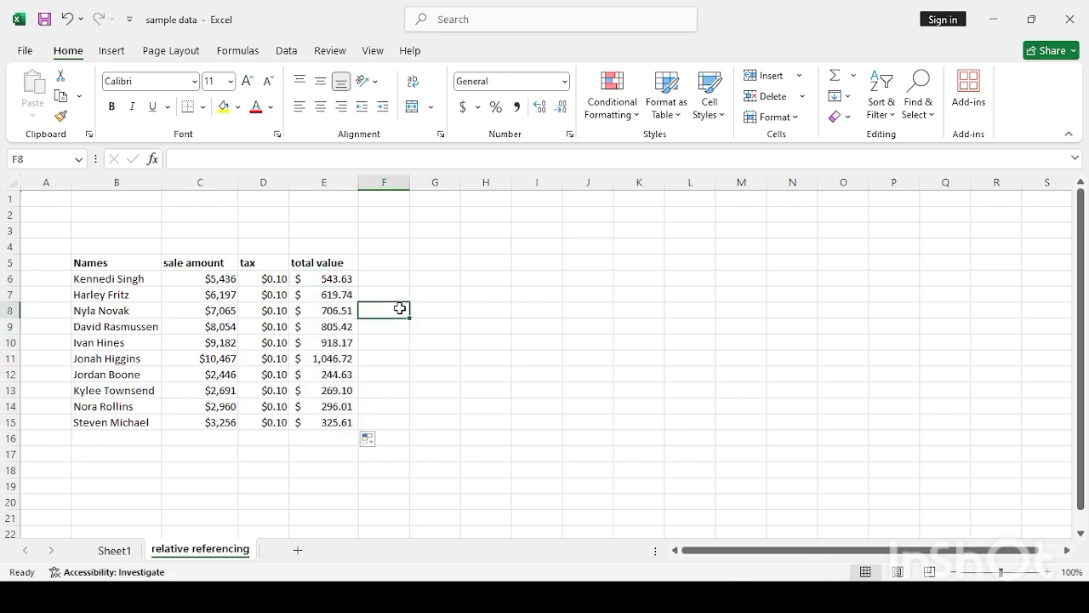
pyautogui.click(344, 295)
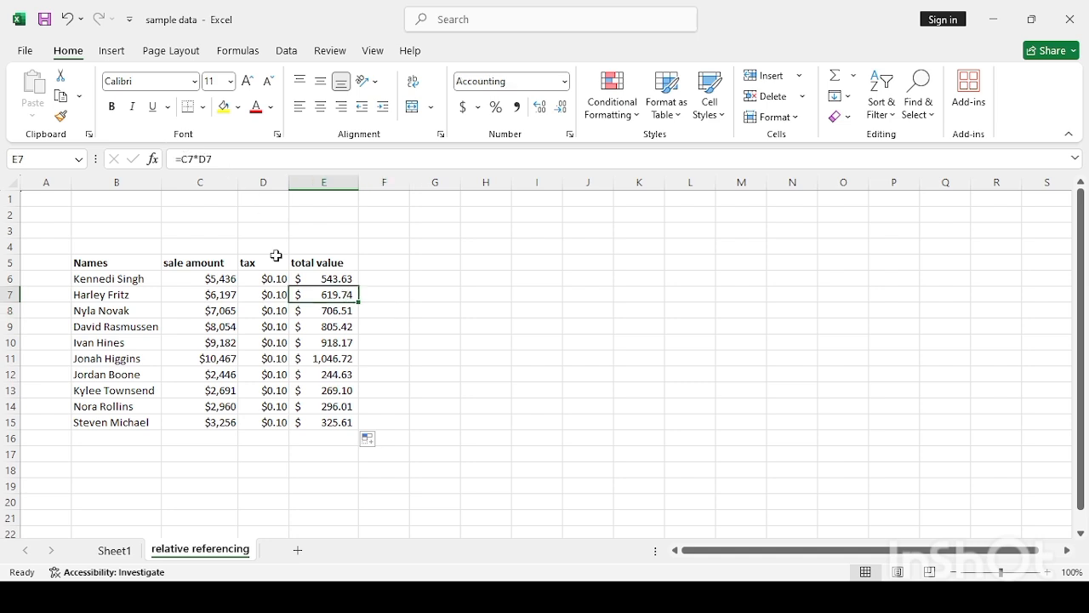
pyautogui.click(343, 327)
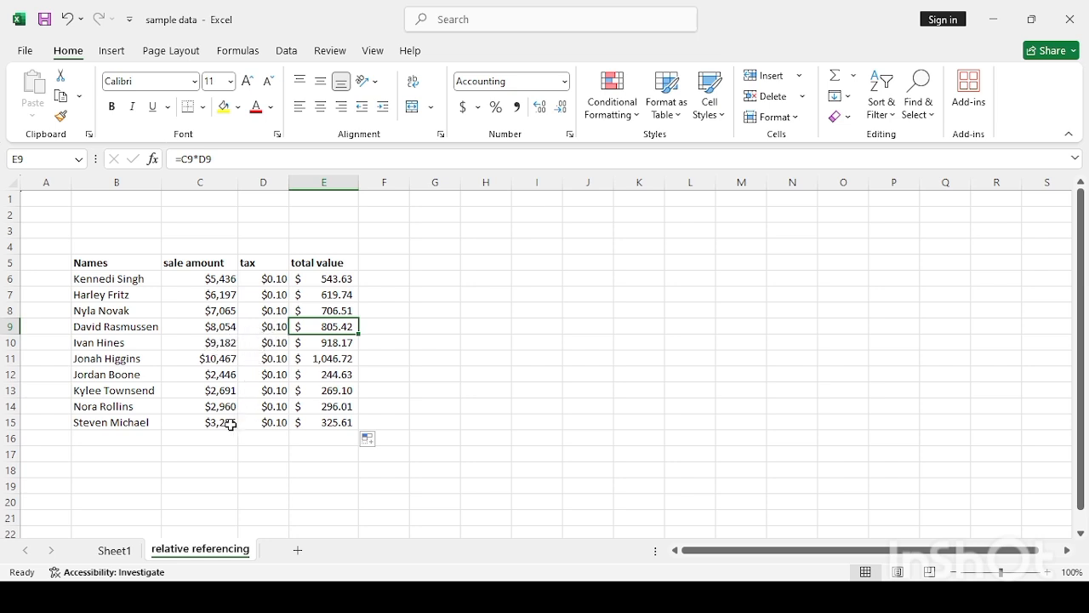
pyautogui.click(269, 423)
pyautogui.click(337, 420)
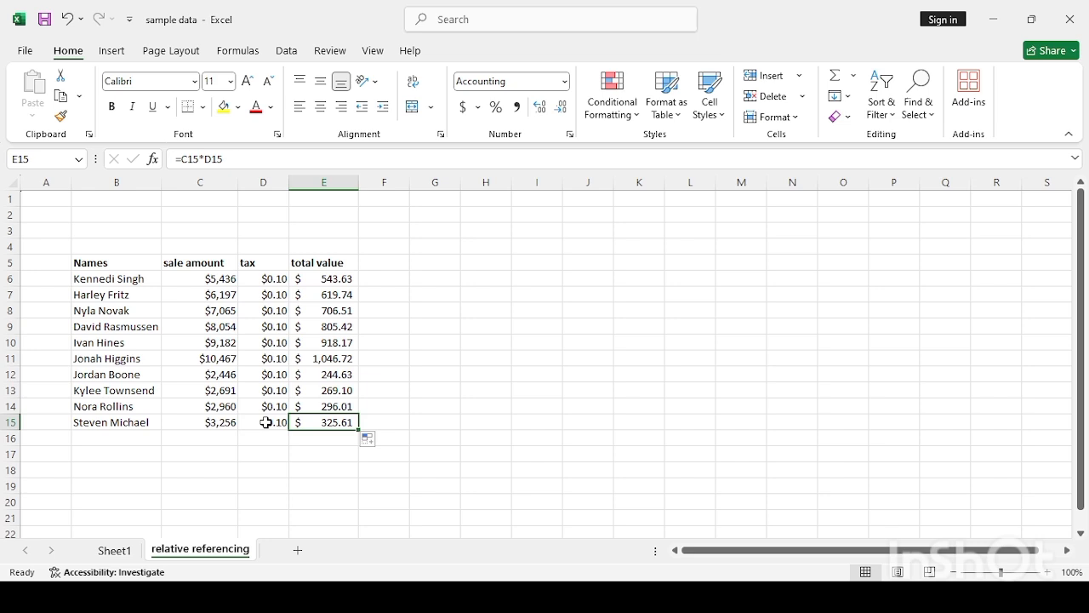
# - Enter the title "RELATIVE REFERENCING" in B3 above the table
pyautogui.moveTo(97, 219); pyautogui.dragTo(274, 223)
pyautogui.click(171, 230)
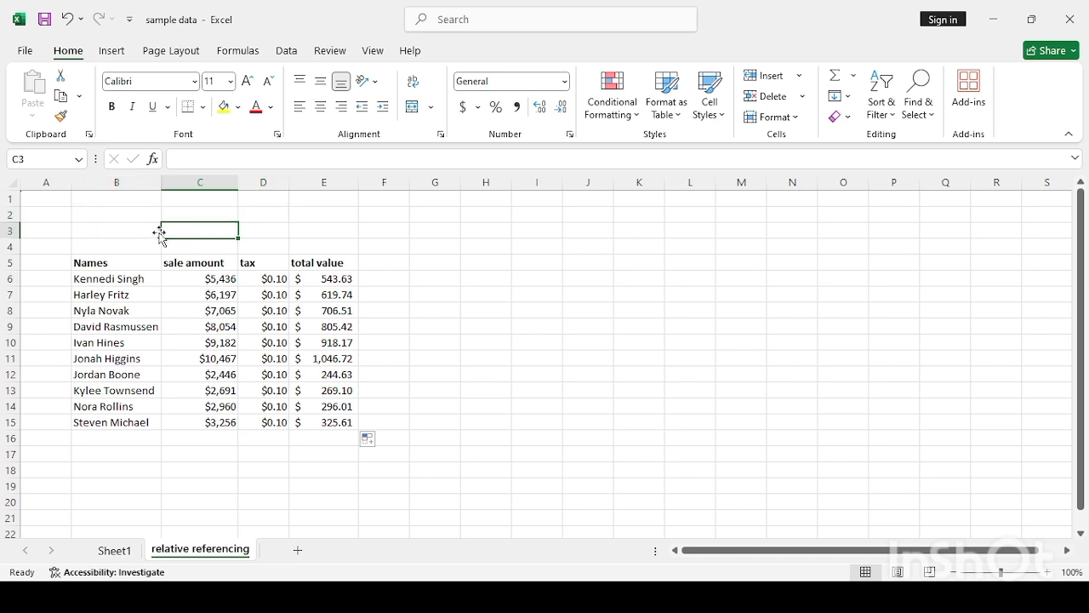
pyautogui.click(121, 231)
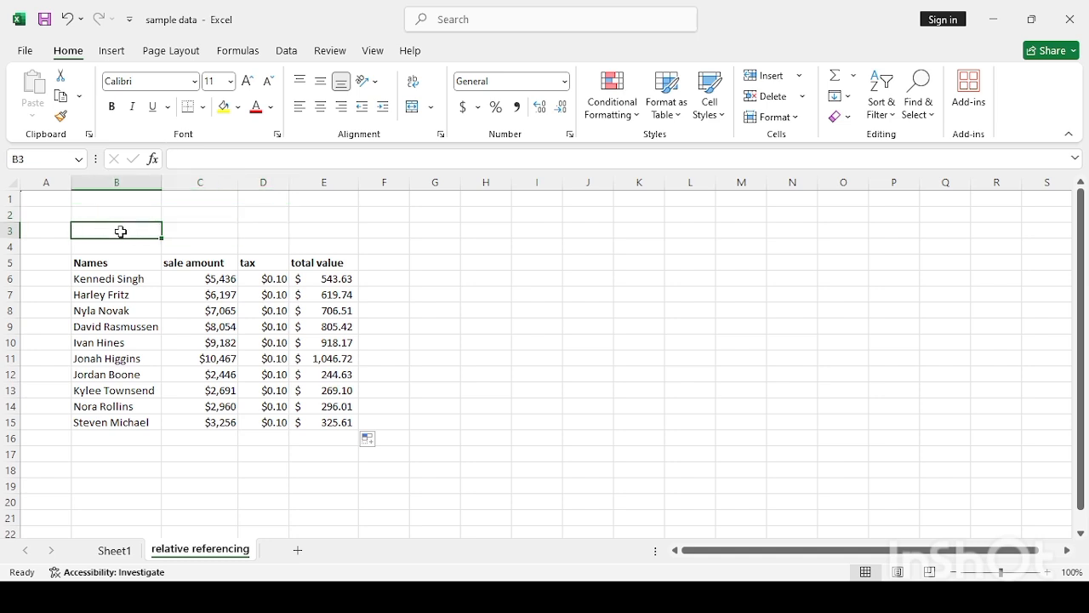
pyautogui.write('RE')
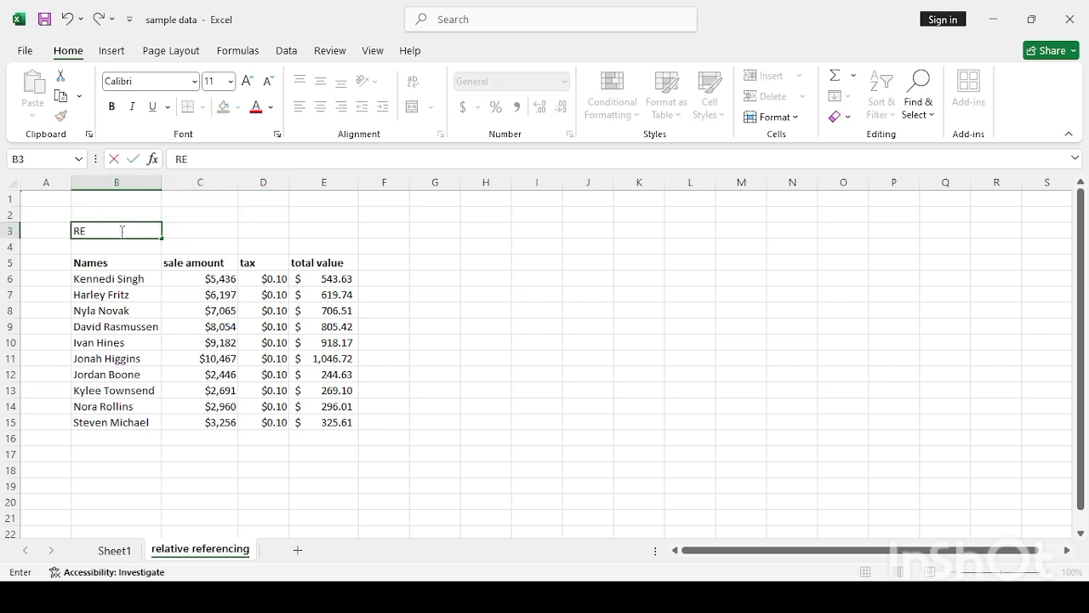
pyautogui.write('LATIVE REFERNCING')
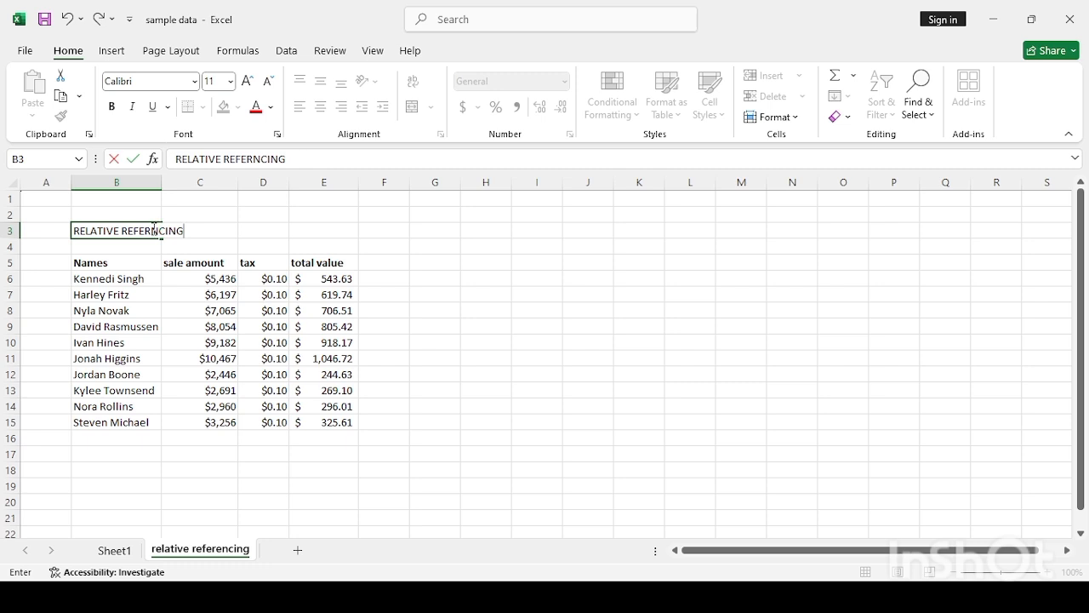
pyautogui.click(153, 228)
pyautogui.write('E')
pyautogui.click(272, 217)
# - Merge and center the title across B3:E3 and make it bold
pyautogui.moveTo(153, 231); pyautogui.dragTo(314, 226)
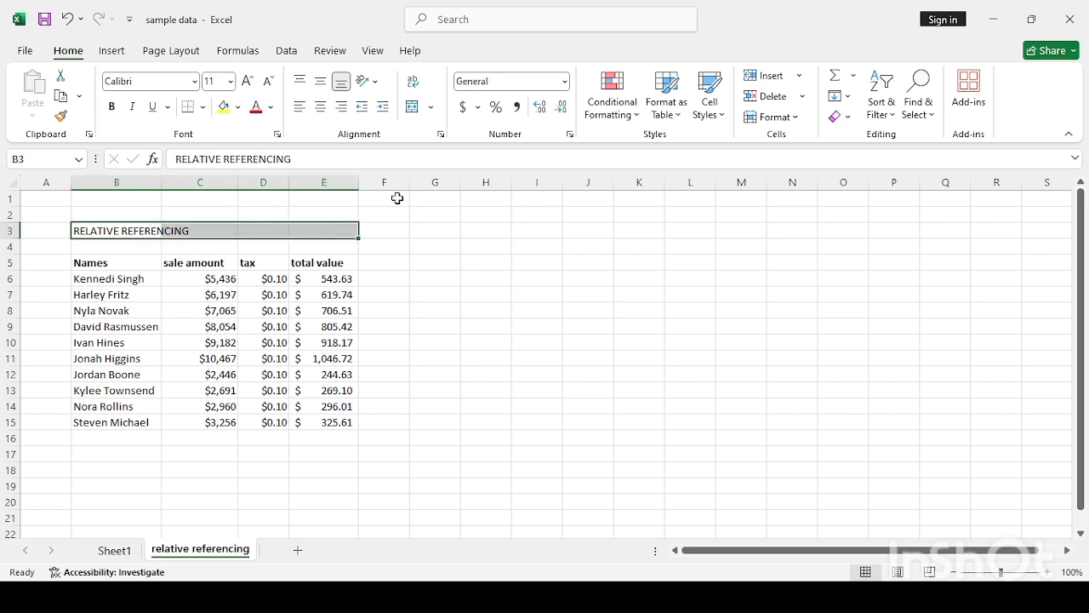
pyautogui.click(413, 109)
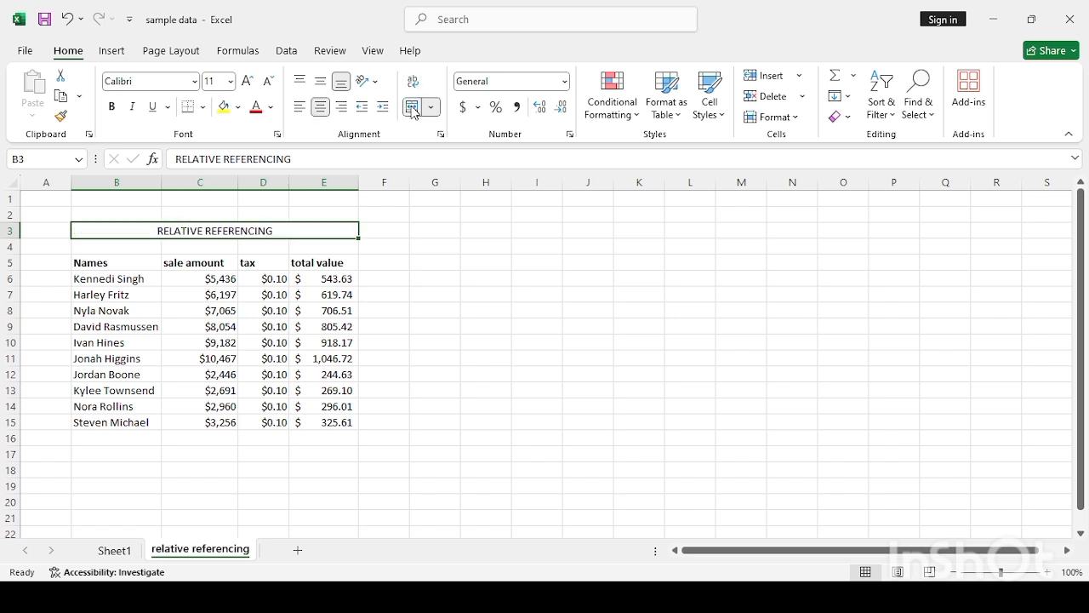
pyautogui.click(112, 109)
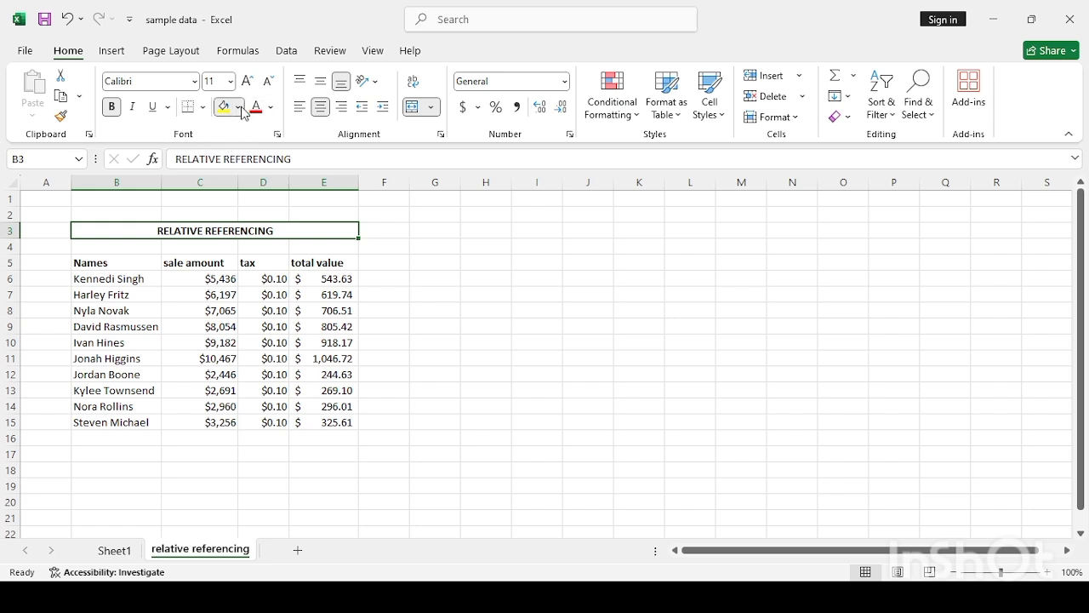
# - Give the merged title cell a red fill and white font color
pyautogui.click(252, 350)
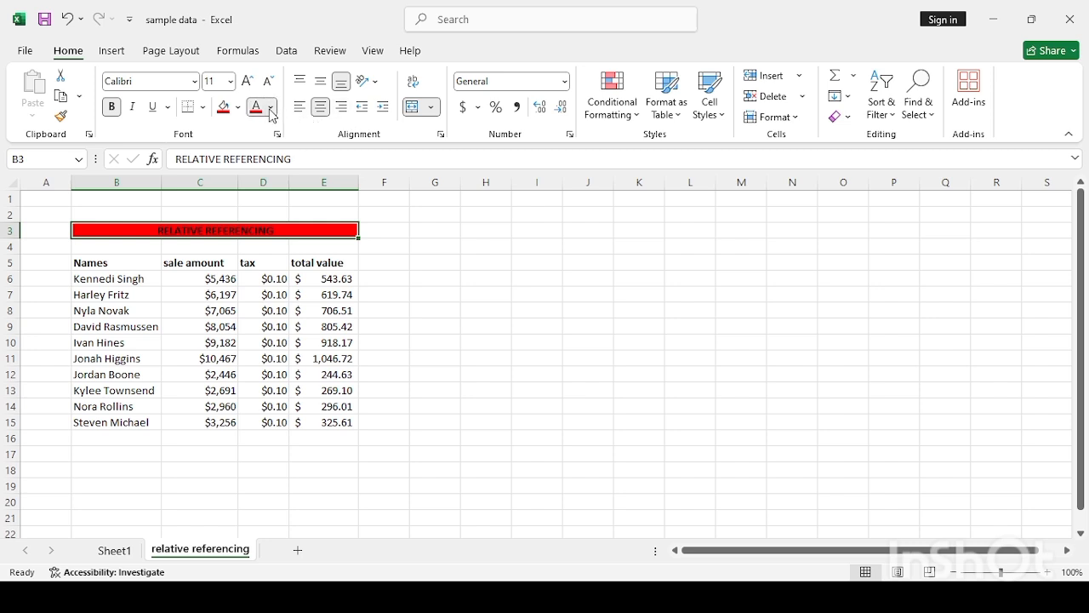
pyautogui.click(267, 205)
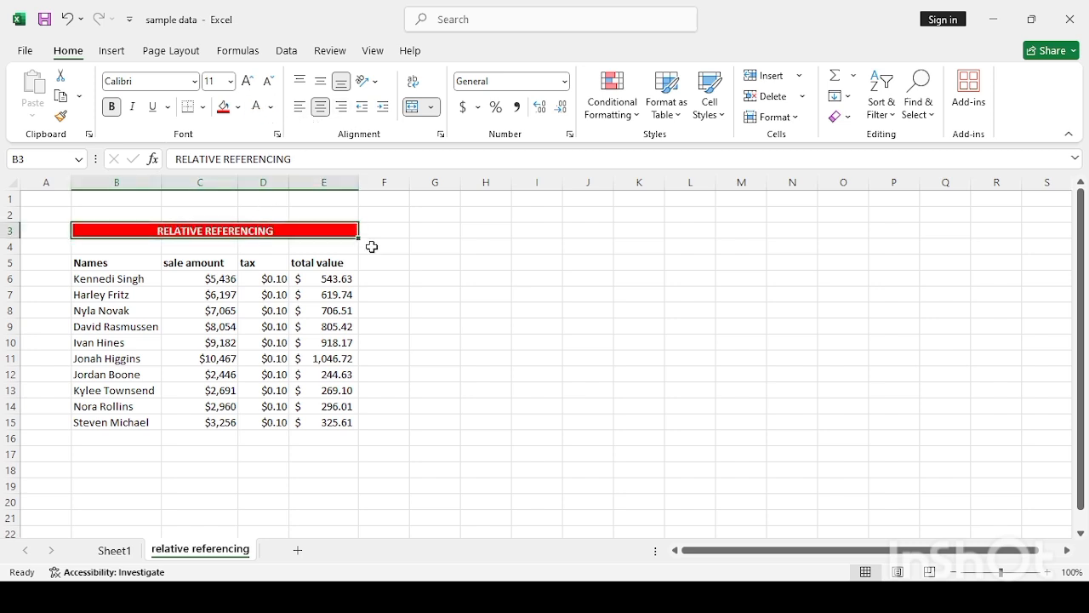
pyautogui.click(396, 261)
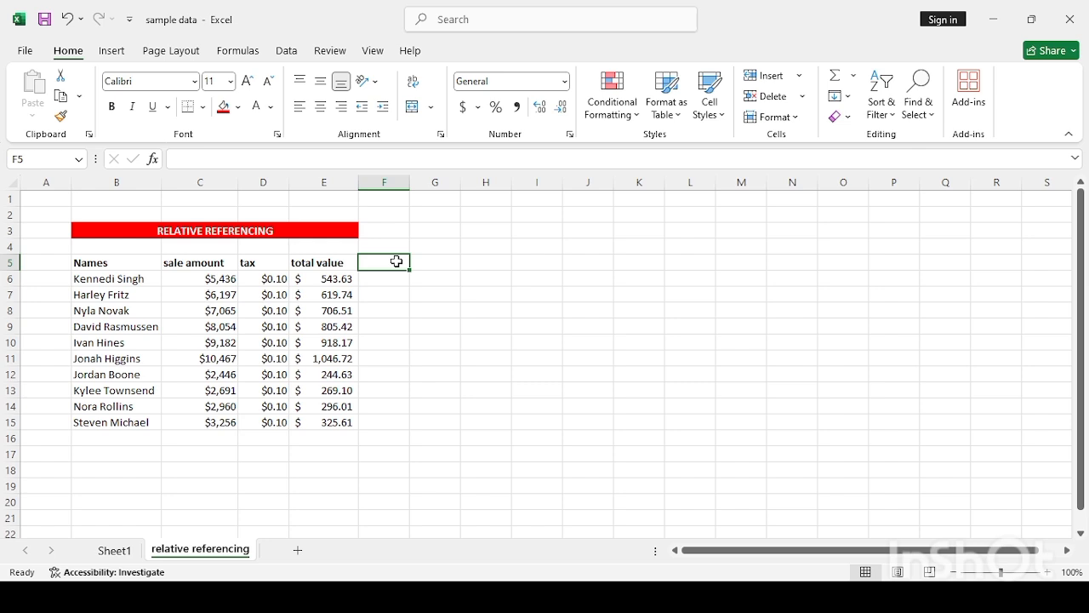
pyautogui.click(436, 323)
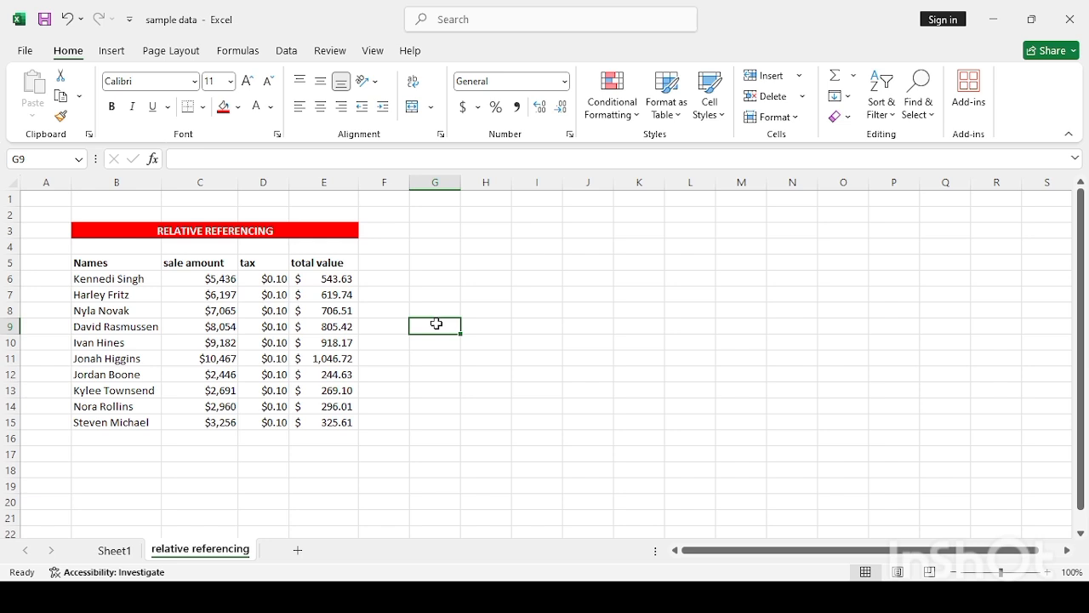
# - Add a new worksheet and name it "EXCEL BUILT IN FORMULAS"
pyautogui.click(299, 551)
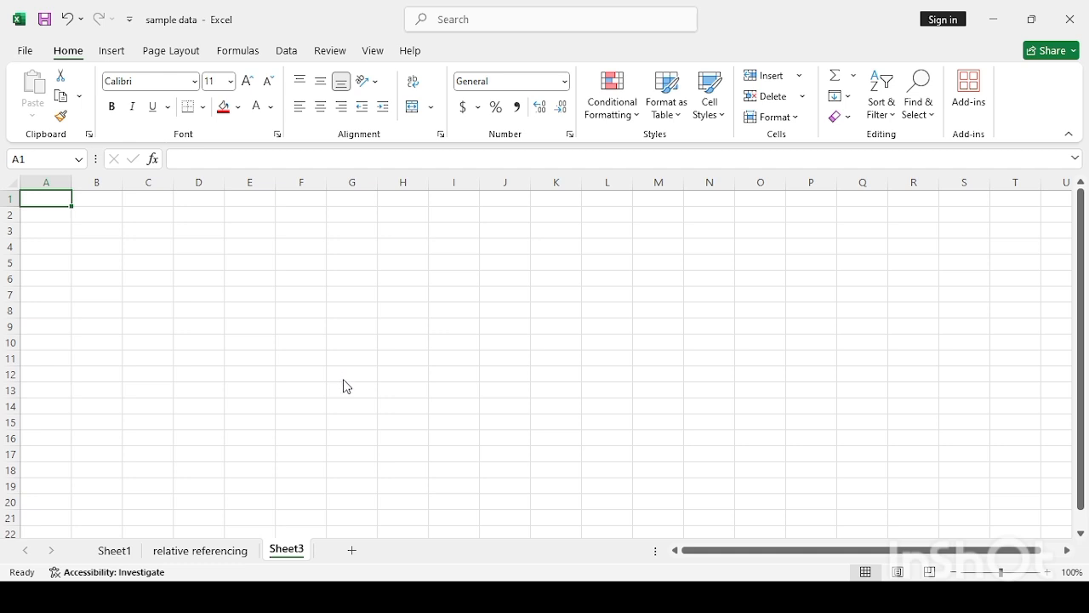
pyautogui.hotkey('alt', 'h')
pyautogui.write('orD')
pyautogui.press('BackSpace')
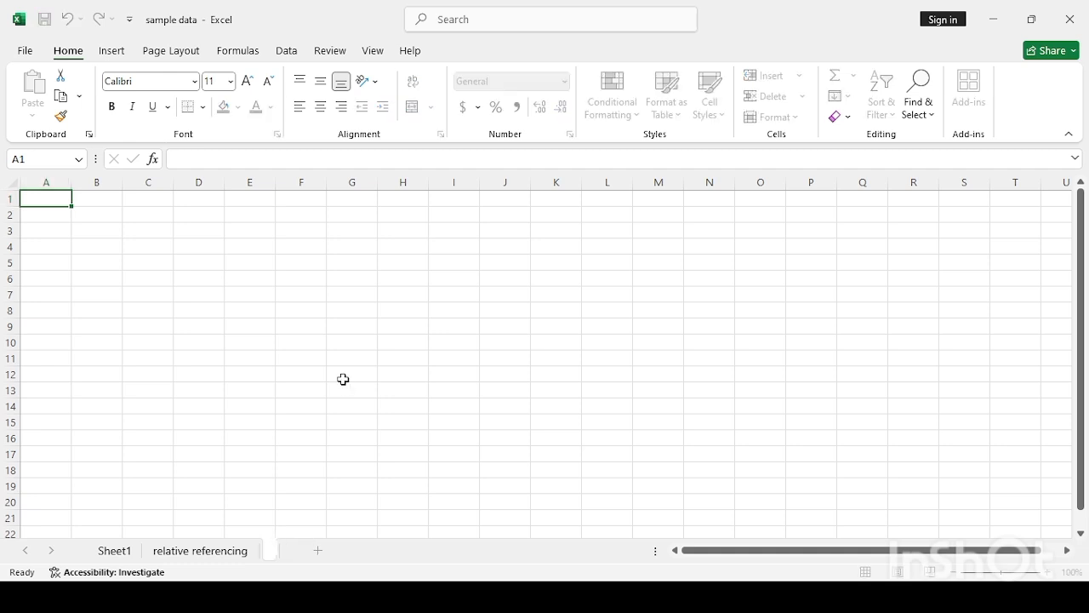
pyautogui.write('EXCEL')
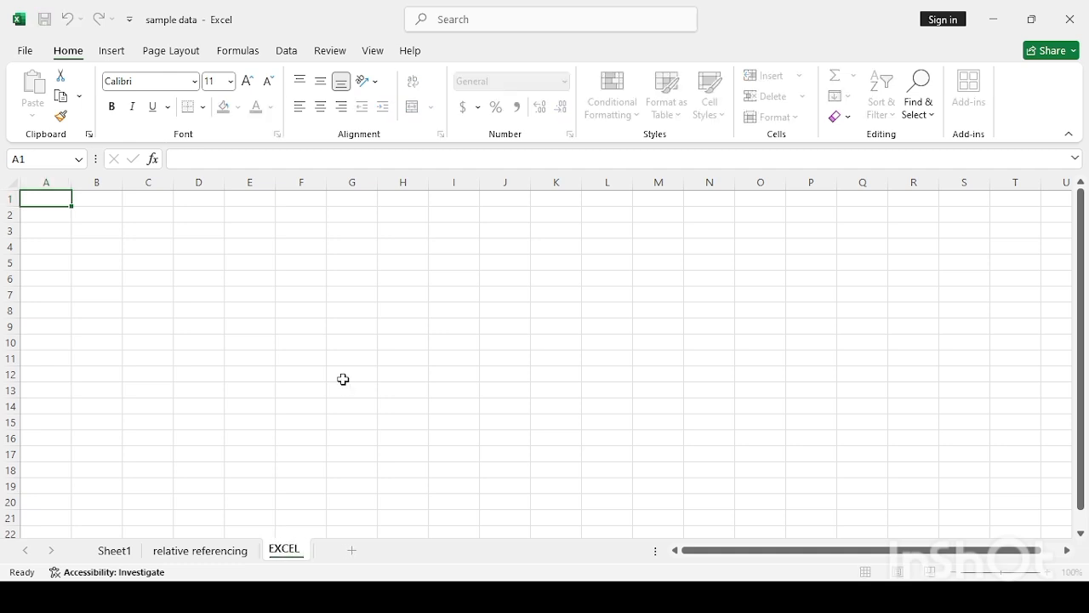
pyautogui.write(' BUILT')
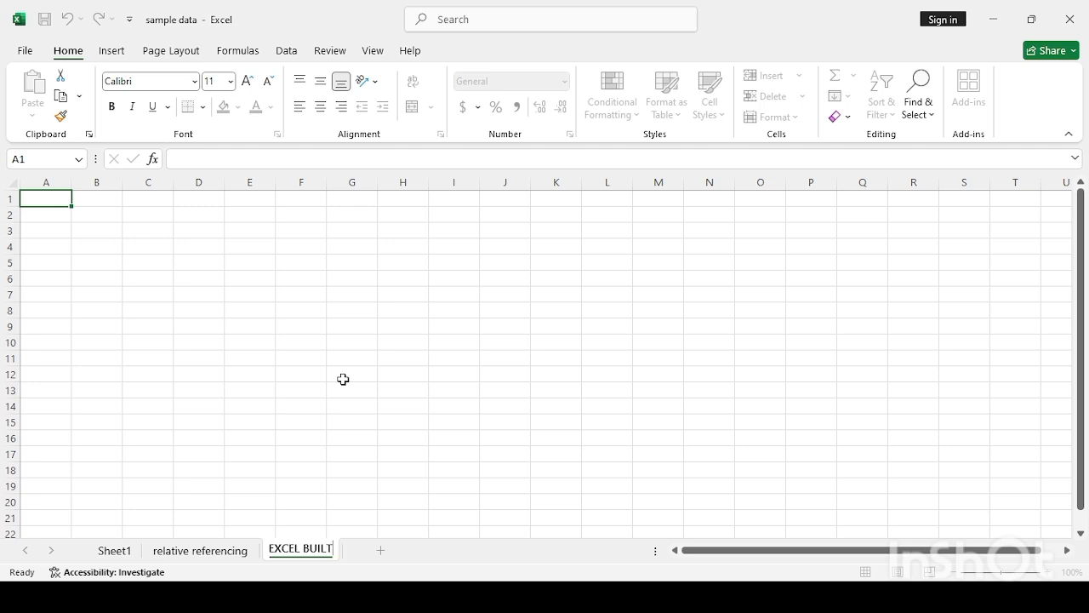
pyautogui.write(' IN FORMU')
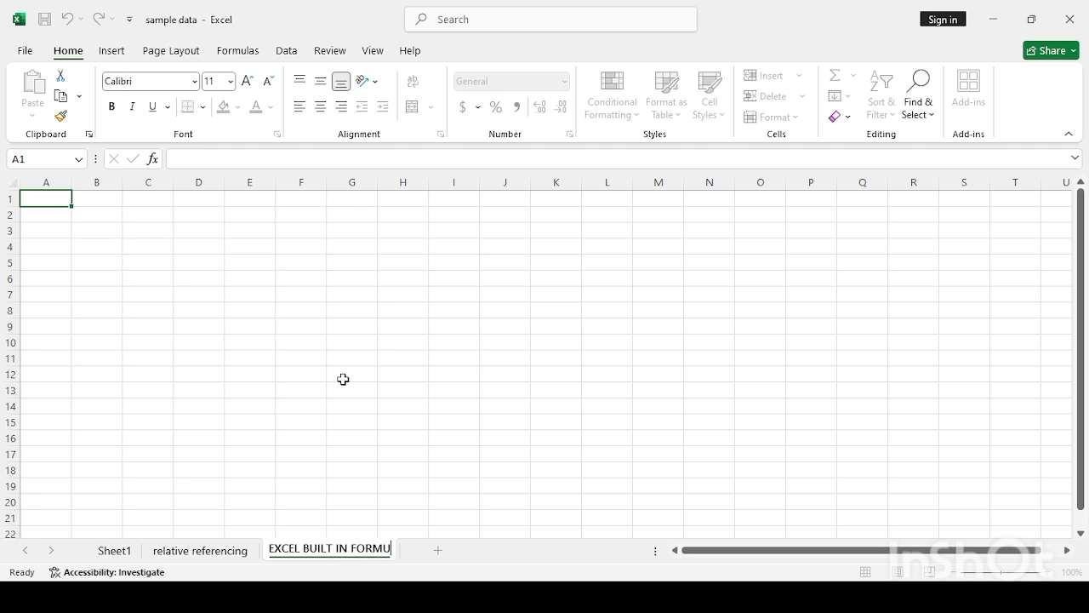
pyautogui.write('LAS')
pyautogui.press('Return')
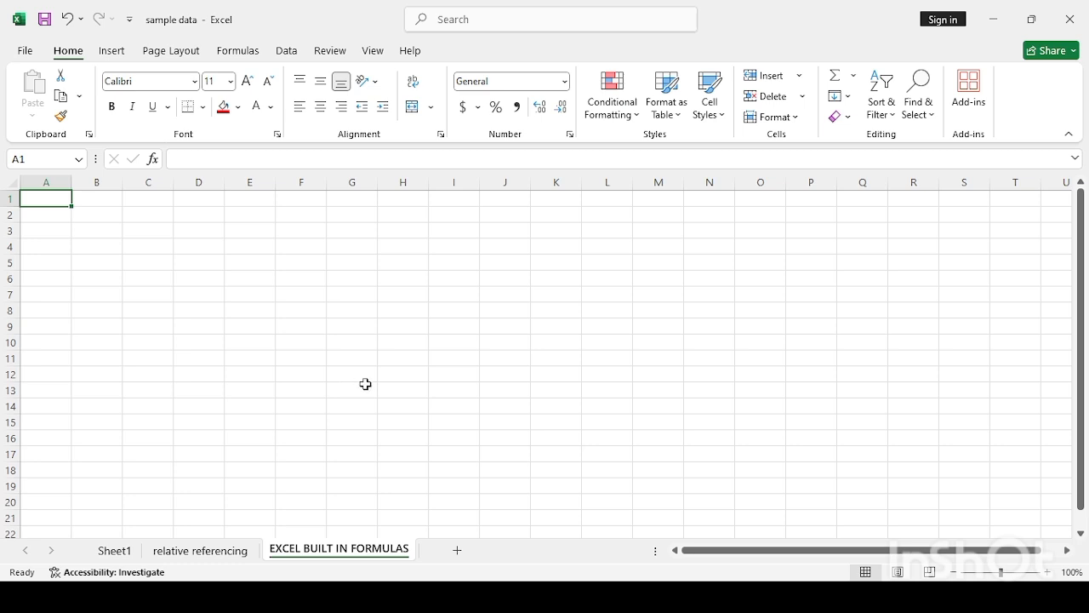
# - Copy range A2:F15 from the relative referencing sheet and paste it at A1 of the EXCEL BUILT IN FORMULAS sheet
pyautogui.click(126, 554)
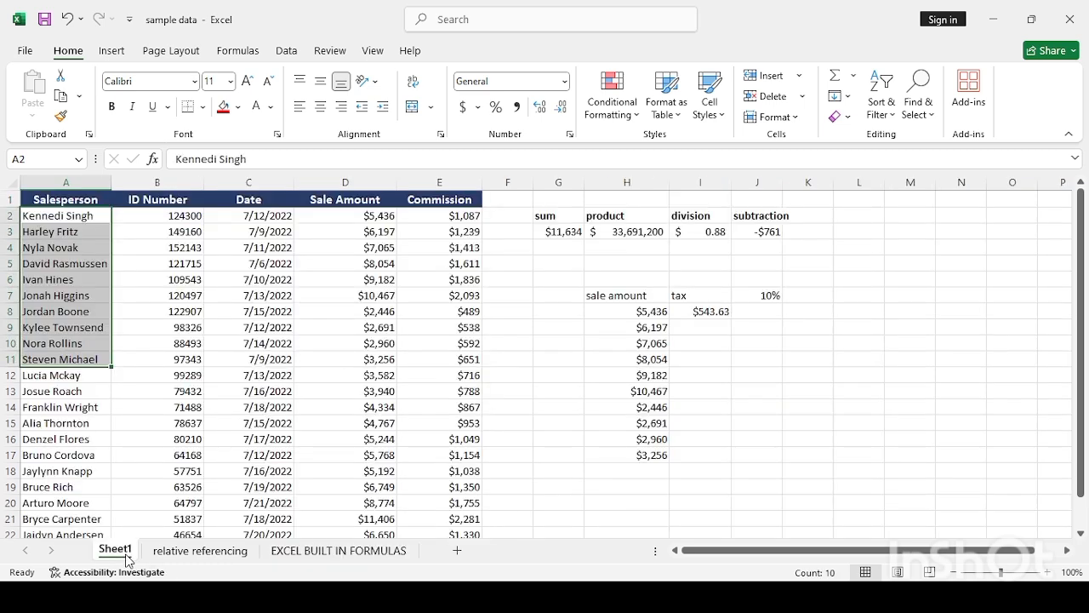
pyautogui.click(266, 405)
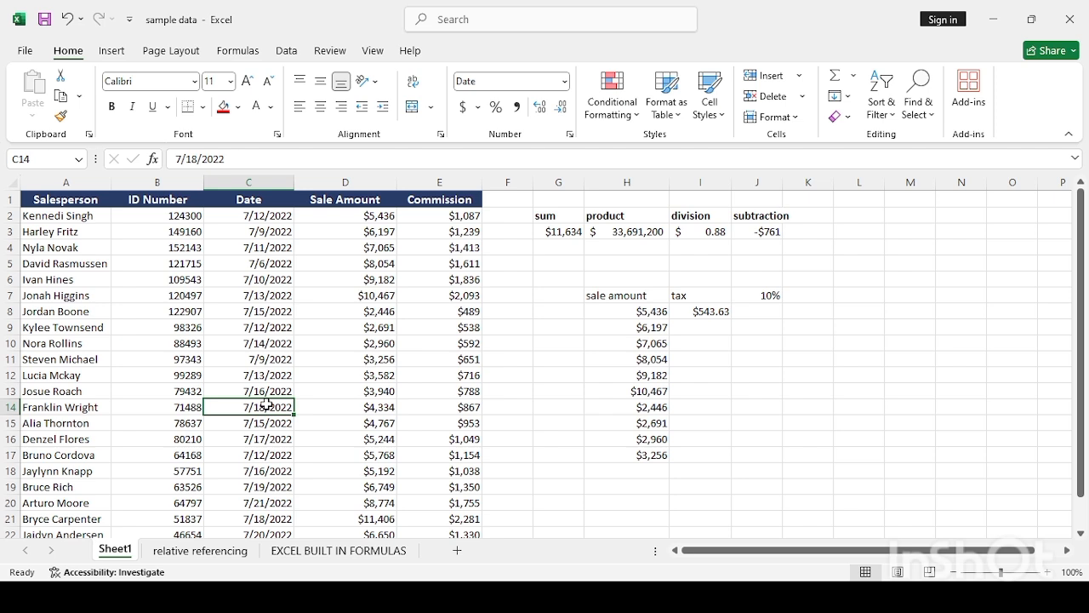
pyautogui.click(237, 553)
pyautogui.click(351, 442)
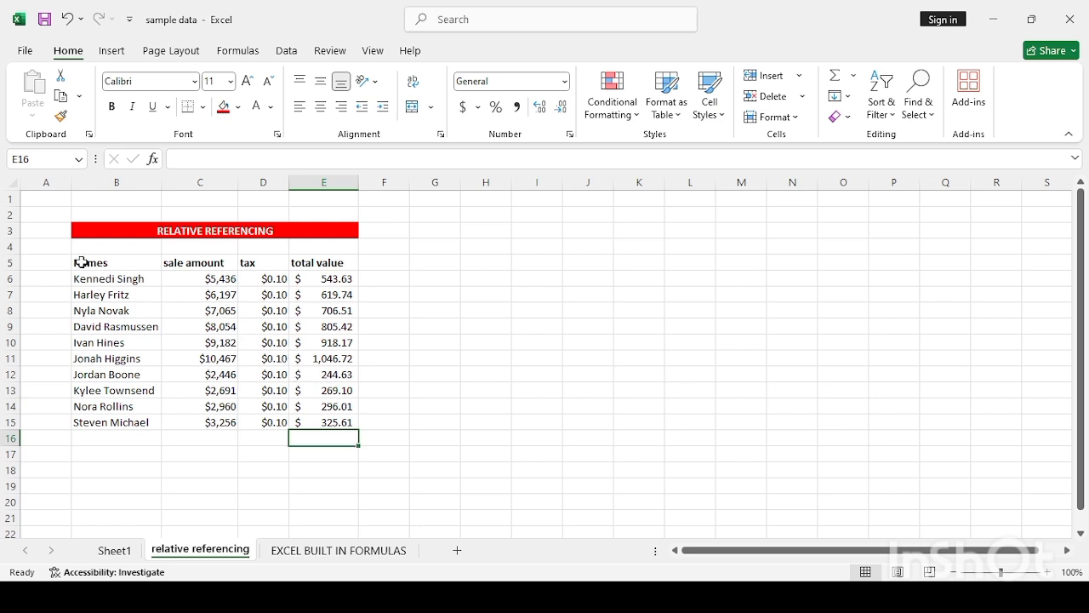
pyautogui.moveTo(66, 217); pyautogui.dragTo(383, 418)
pyautogui.hotkey('ctrl', 'c')
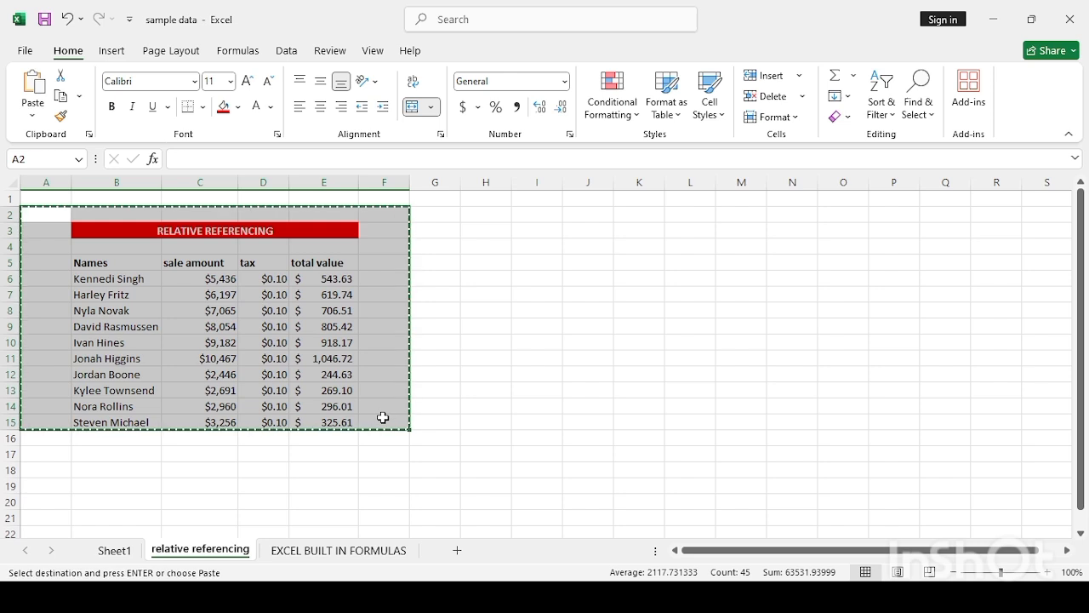
pyautogui.click(318, 553)
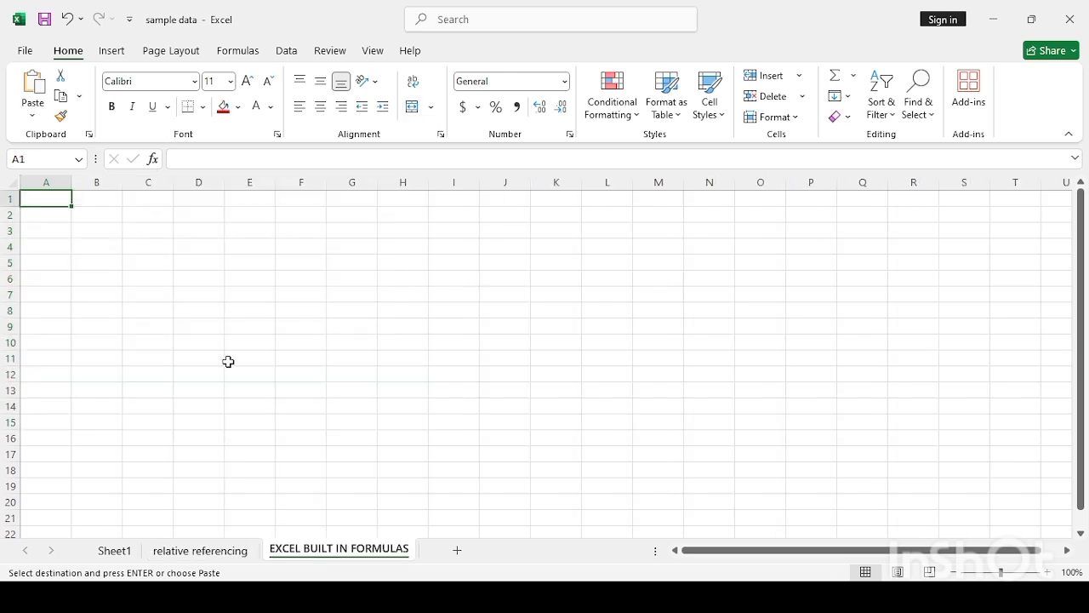
pyautogui.hotkey('ctrl', 'v')
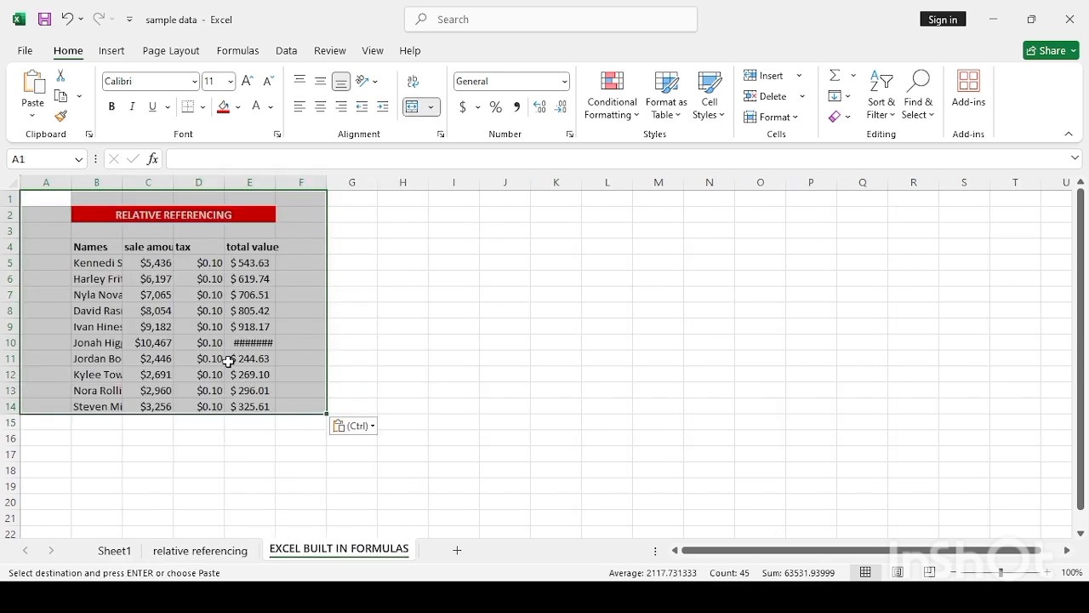
# - Widen columns B through E so the pasted names, headings and amounts fit their cells
pyautogui.click(382, 341)
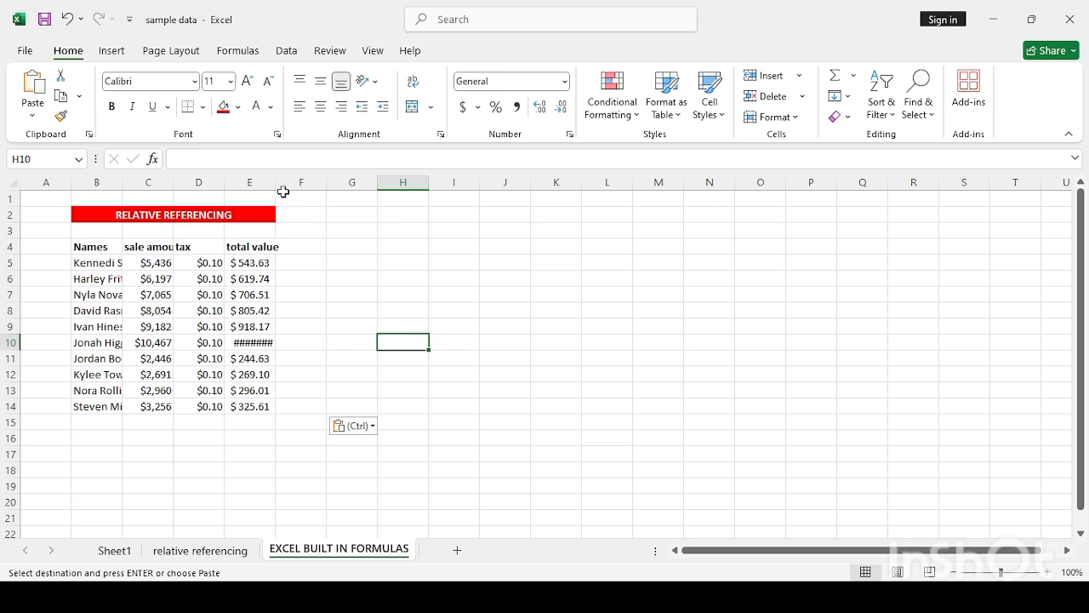
pyautogui.moveTo(276, 182); pyautogui.dragTo(295, 182)
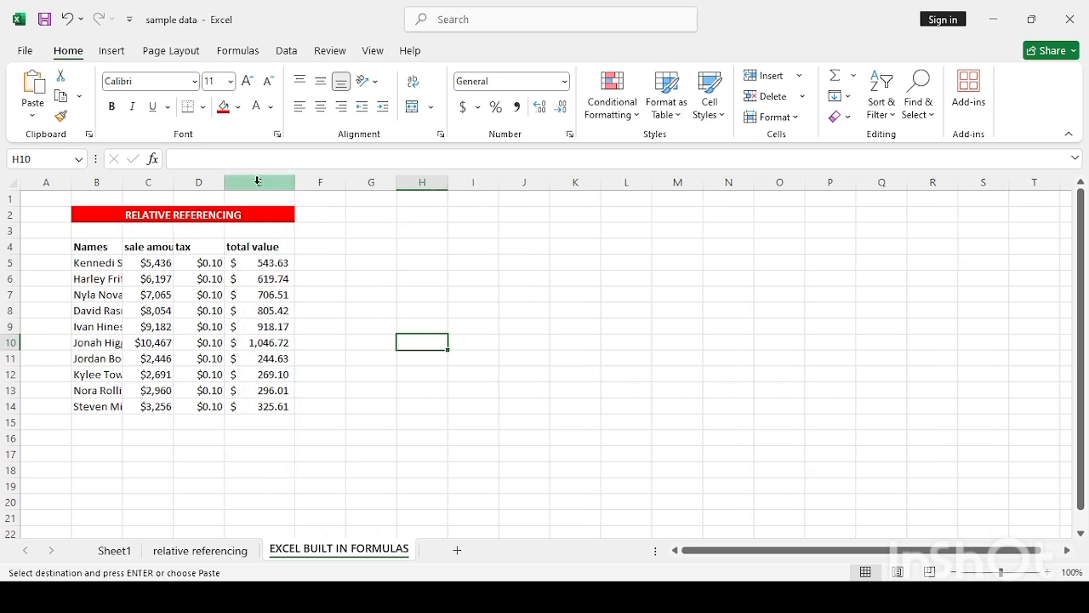
pyautogui.moveTo(120, 185); pyautogui.dragTo(362, 191)
pyautogui.click(470, 278)
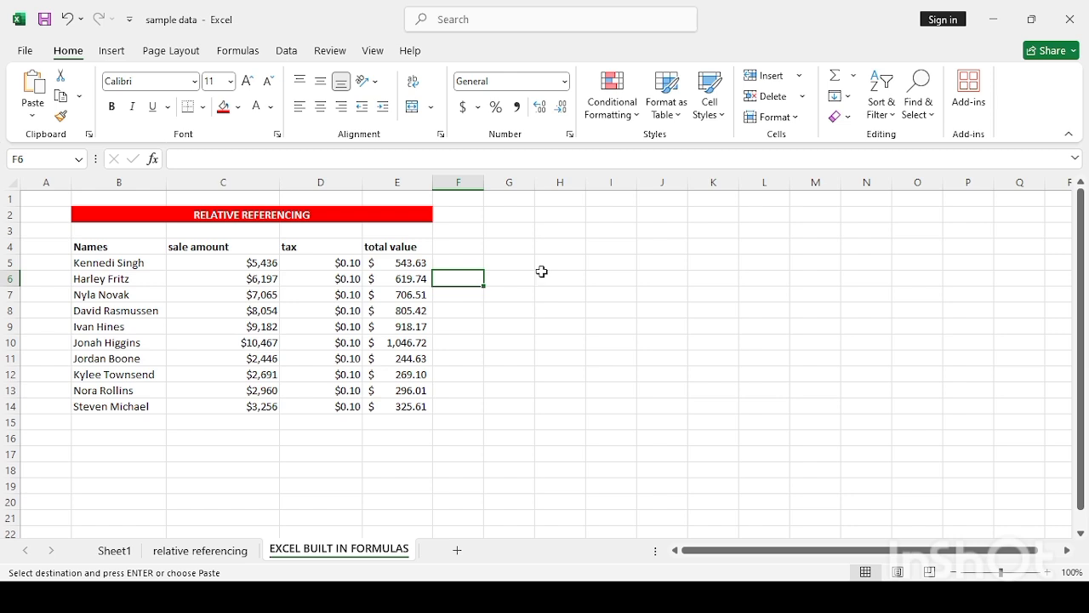
# - Enter the heading "SUM" in G4 beside the pasted table
pyautogui.click(524, 245)
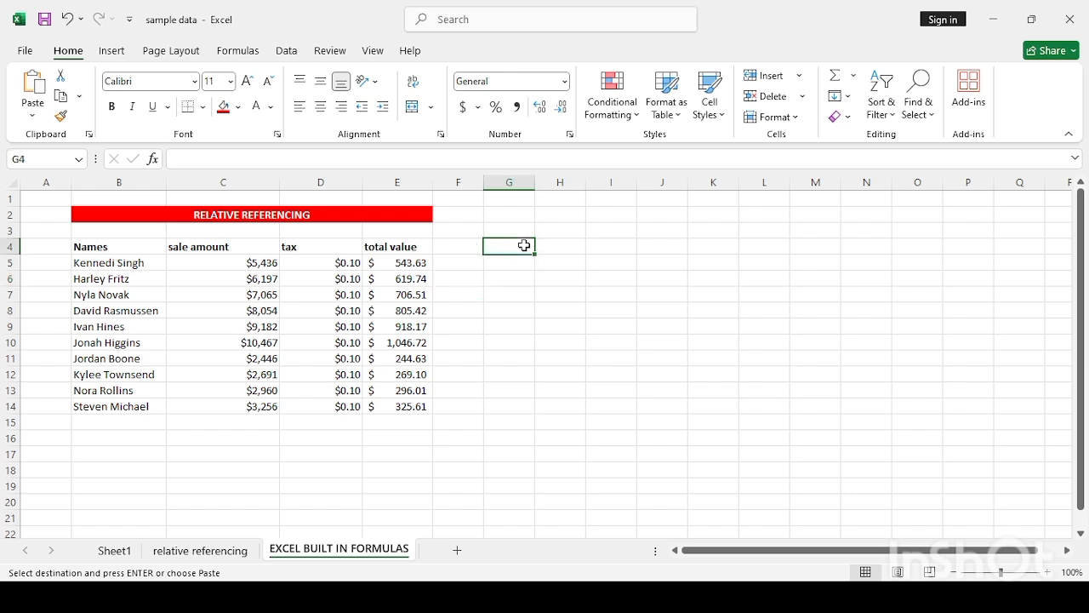
pyautogui.write('SUM')
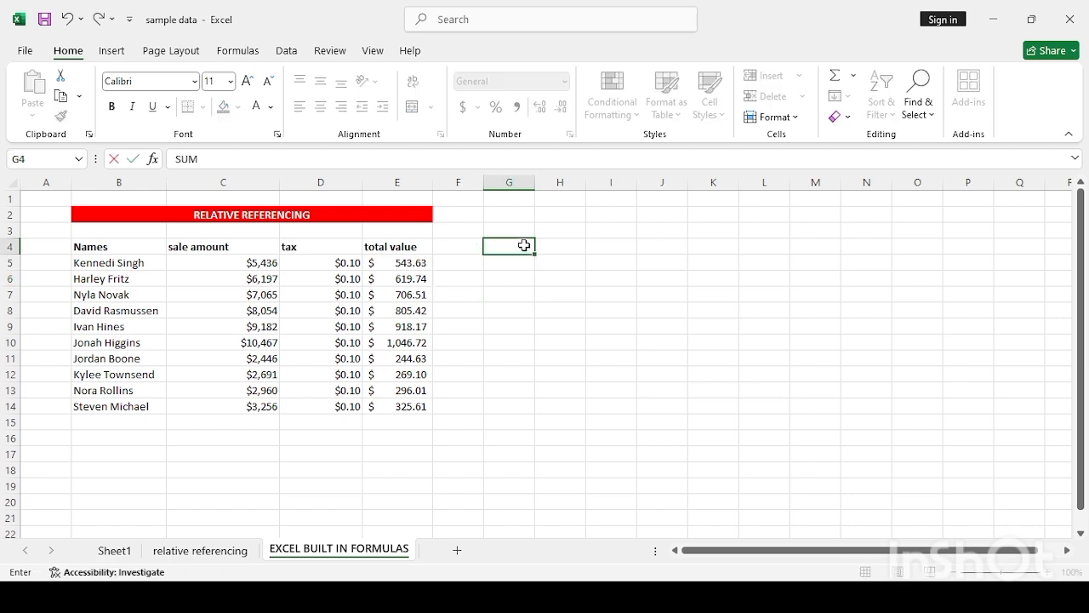
pyautogui.press('Return')
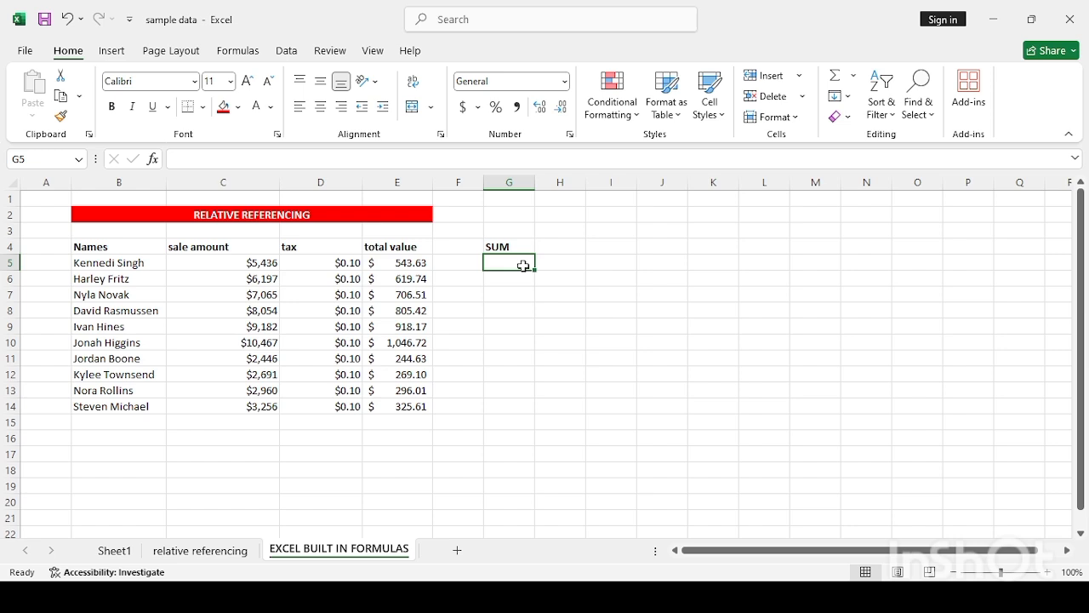
# - Enter the formula =SUM(C5,C6,C7) in G5 to add the first three sale amounts, and inspect it
pyautogui.write('=')
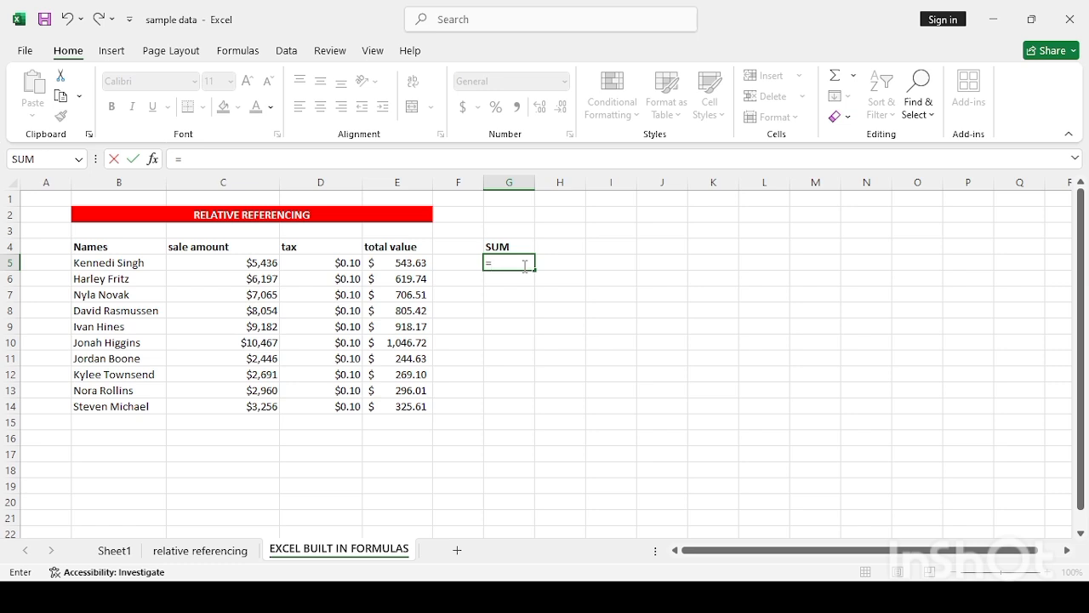
pyautogui.write('SUM(')
pyautogui.write('C5')
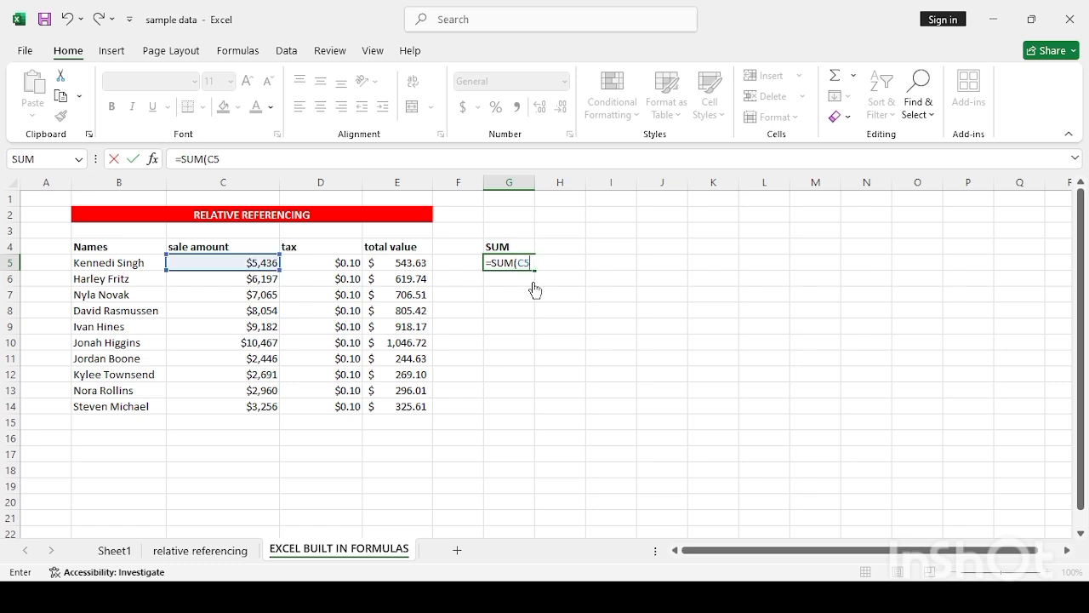
pyautogui.write(',C6')
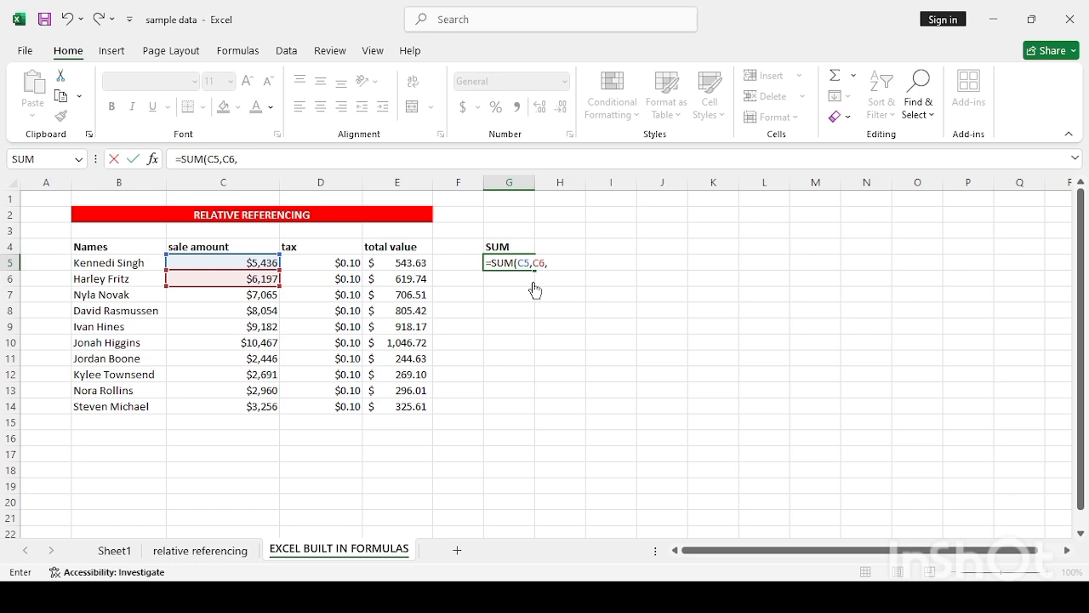
pyautogui.write(',C7')
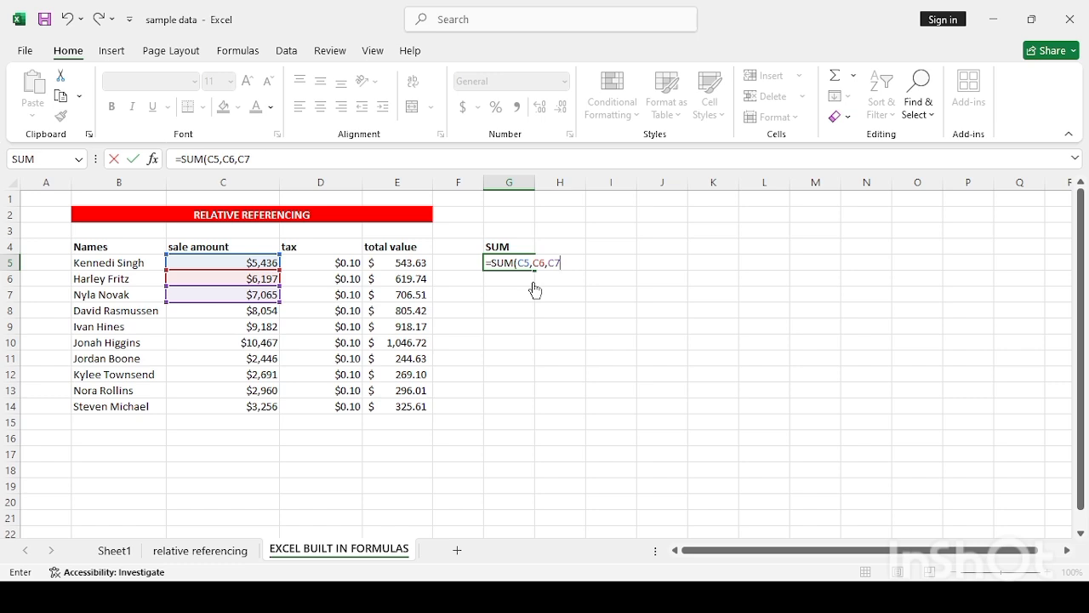
pyautogui.write(')')
pyautogui.press('Return')
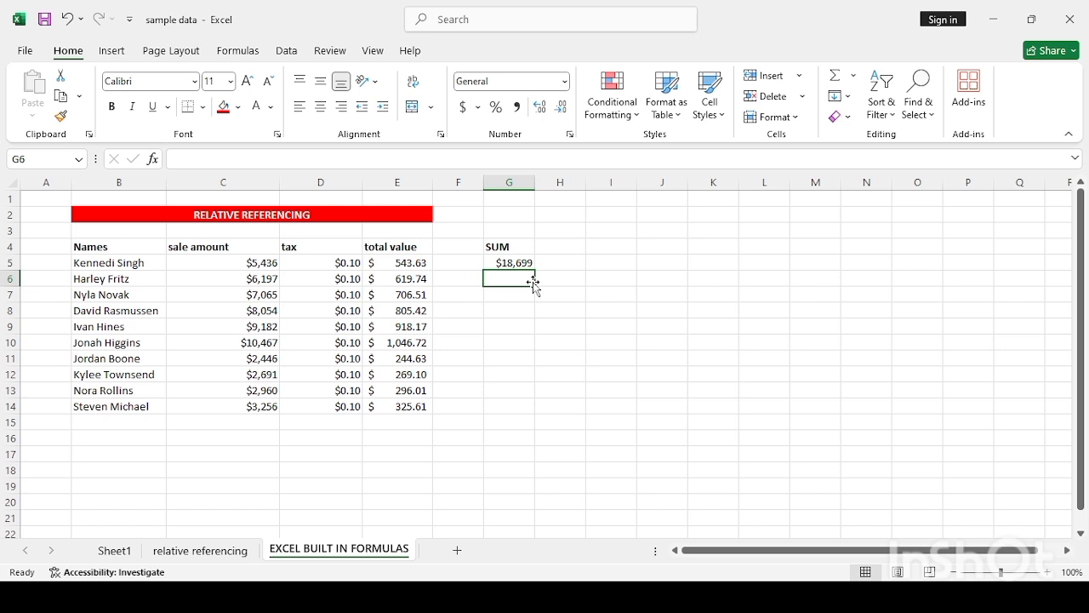
pyautogui.click(523, 262)
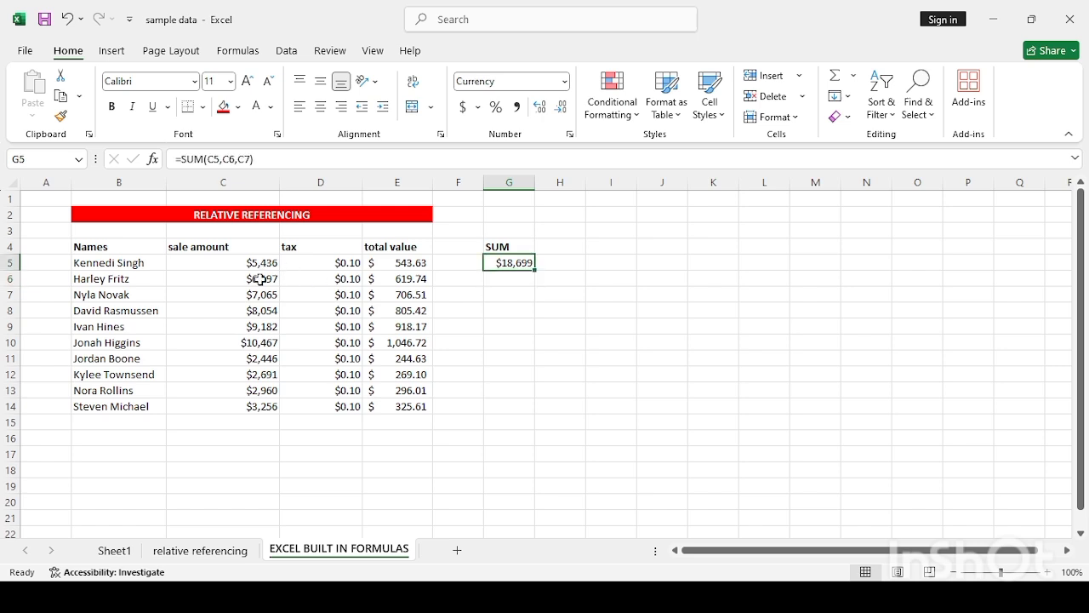
# - Enter the heading "PRODUCT" in H4 next to the SUM heading
pyautogui.click(579, 246)
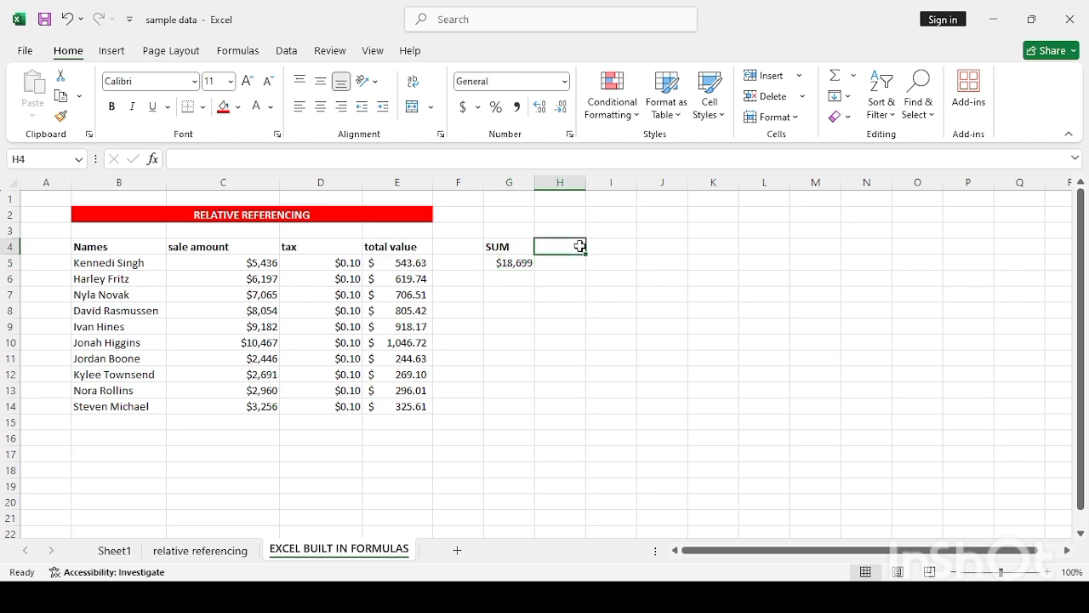
pyautogui.write('PRODUCT')
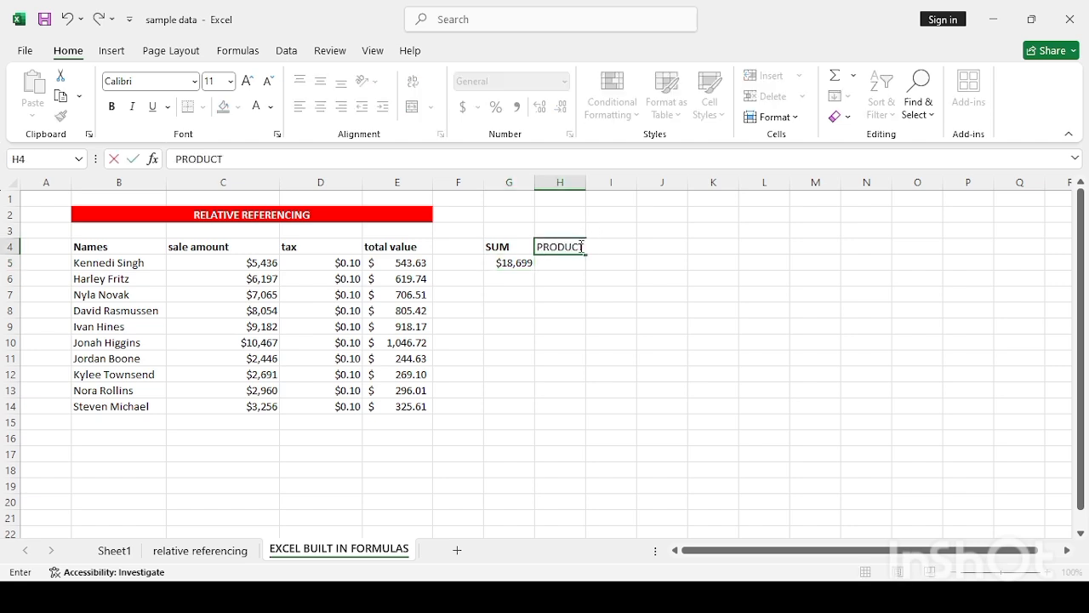
pyautogui.press('Return')
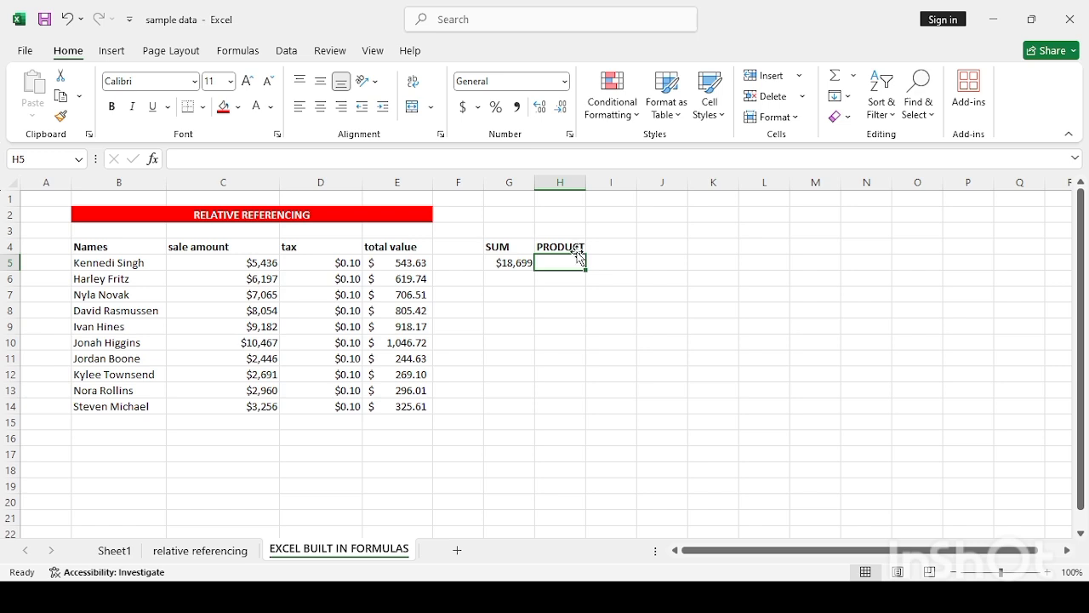
# - Enter the formula =PRODUCT(C5,C6,C7) in H5 to multiply the first three sale amounts
pyautogui.write('=')
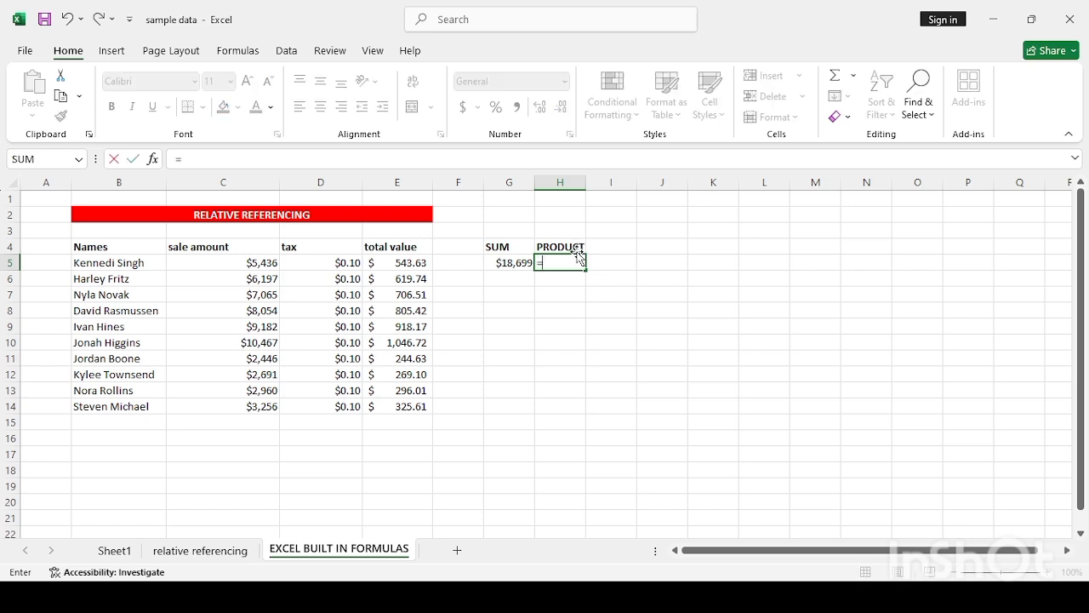
pyautogui.write('PRODUCT(')
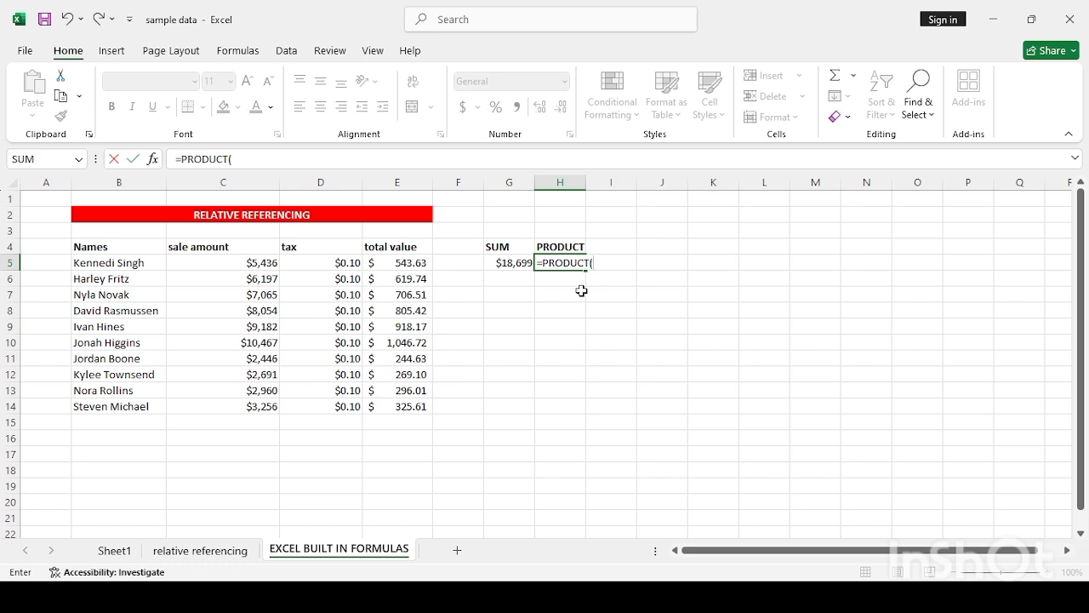
pyautogui.write('C5')
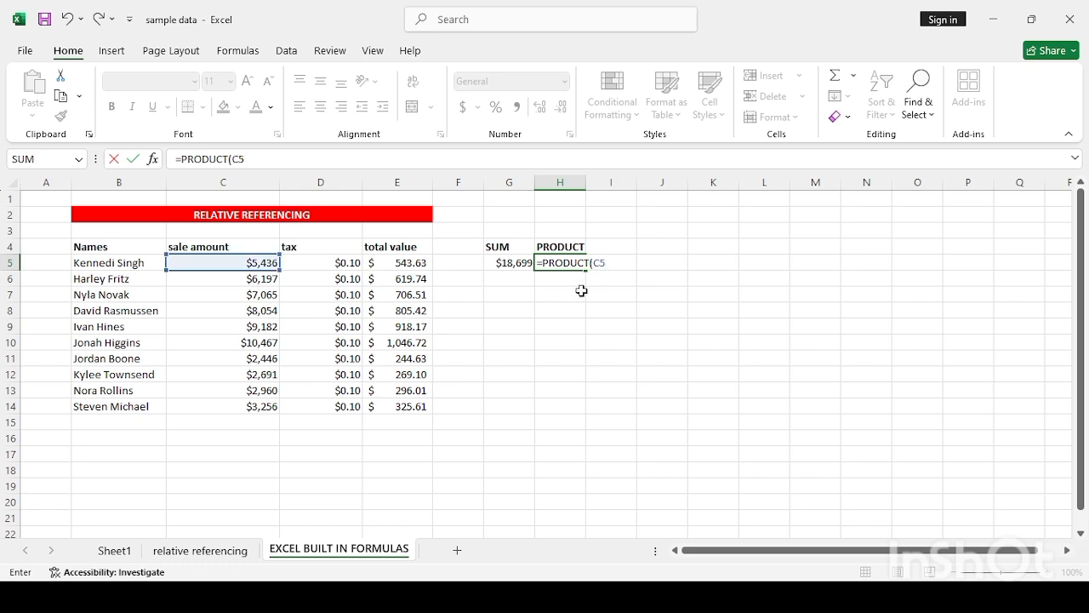
pyautogui.write(',C')
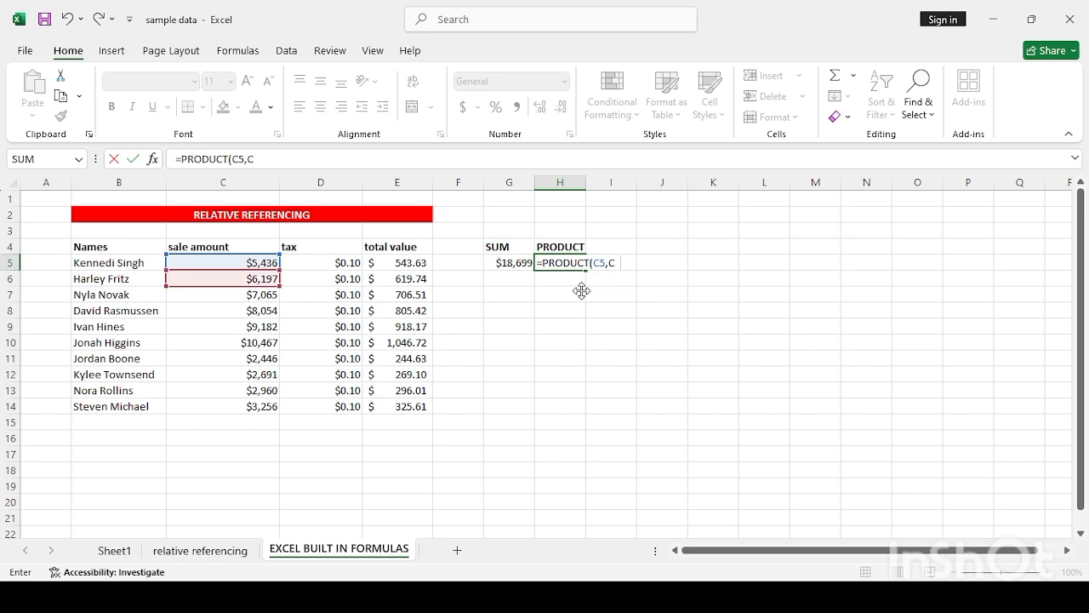
pyautogui.write('6,C7')
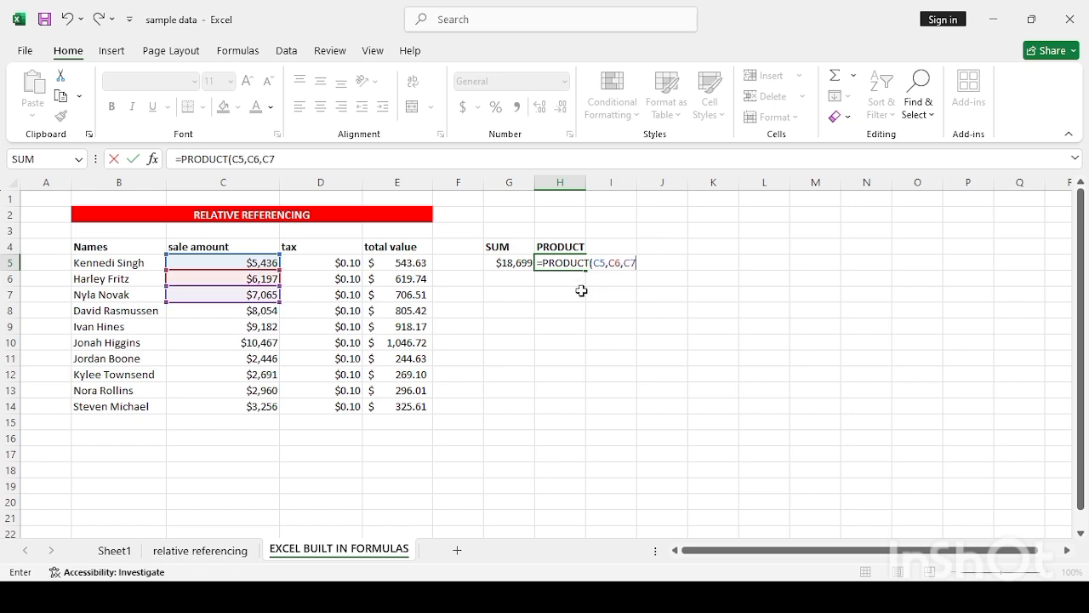
pyautogui.write(')')
pyautogui.press('Return')
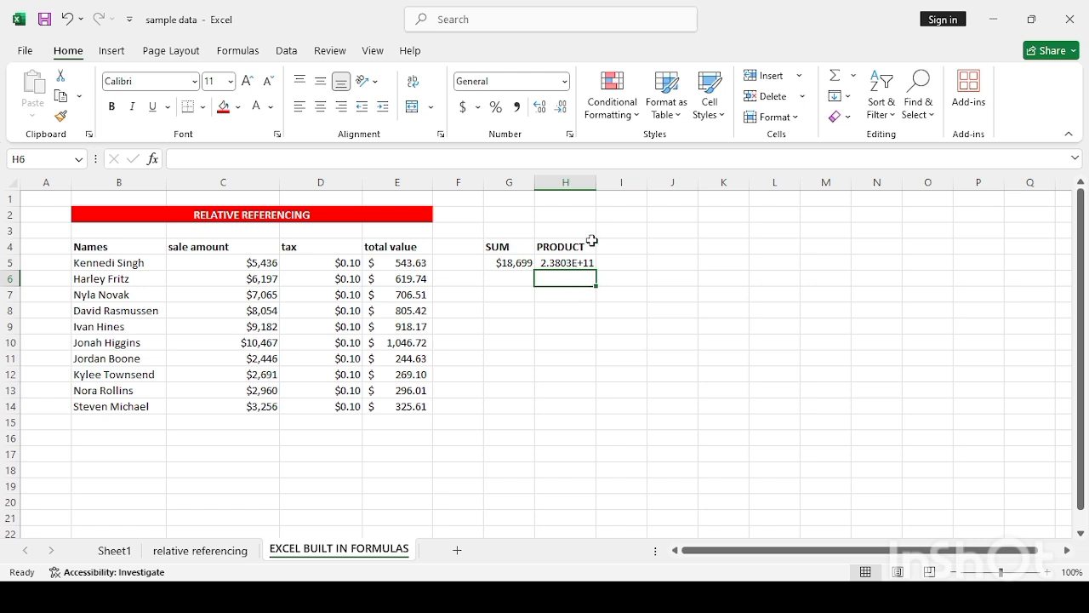
# - Widen column H and shorten the formula in H5 to =PRODUCT(C5,C6)
pyautogui.moveTo(595, 180); pyautogui.dragTo(627, 180)
pyautogui.click(599, 262)
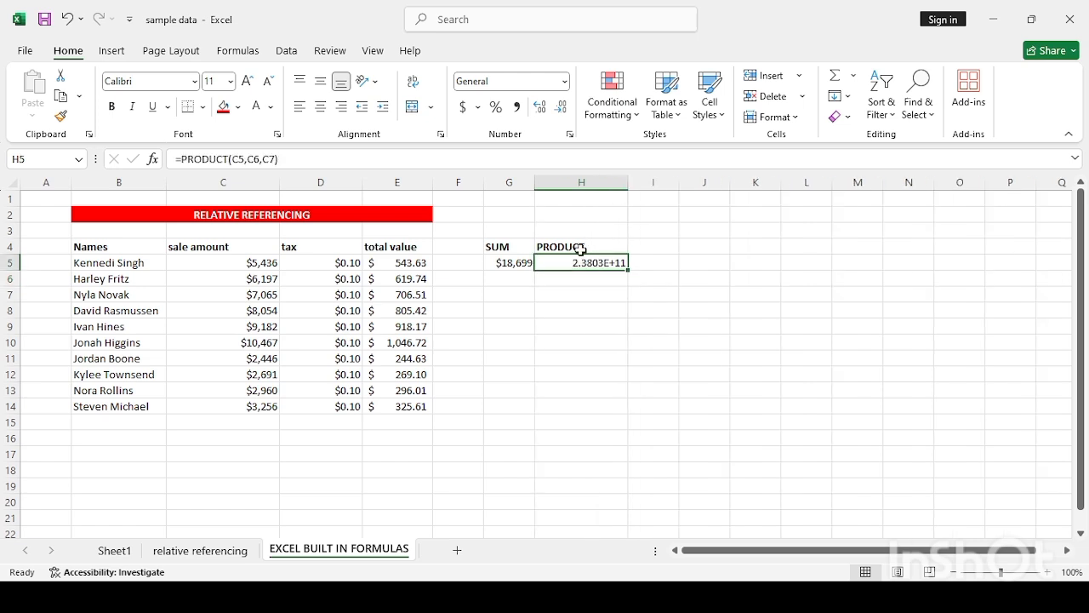
pyautogui.click(273, 159)
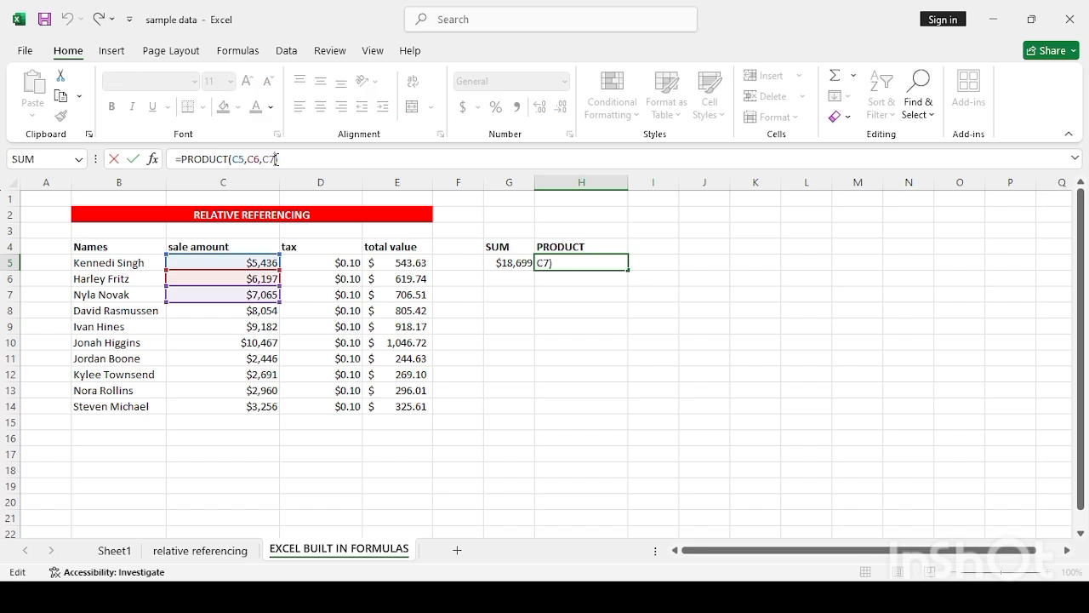
pyautogui.press('BackSpace')
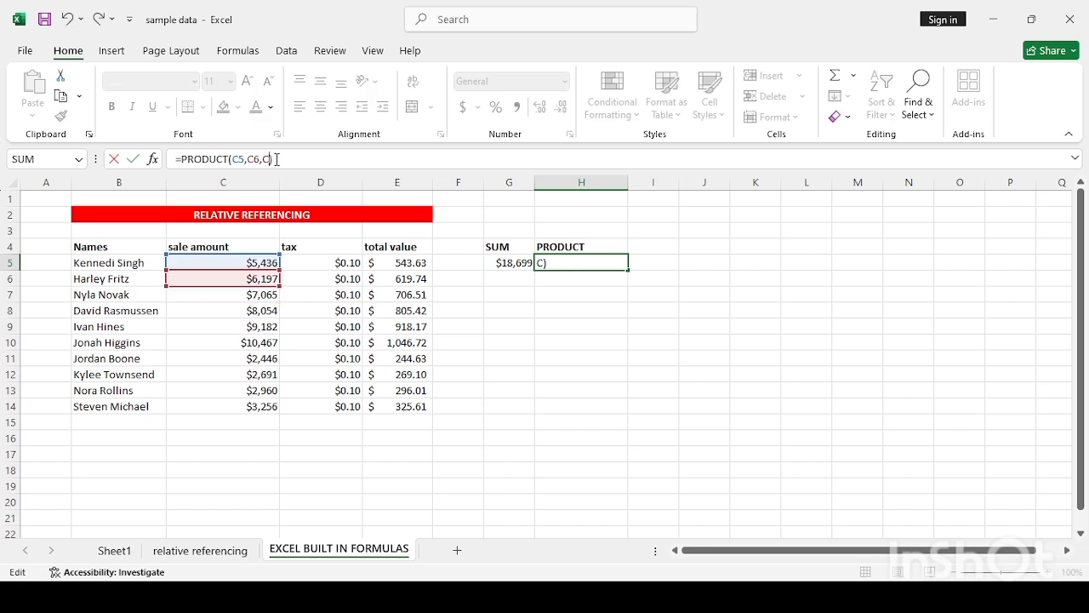
pyautogui.press('BackSpace')
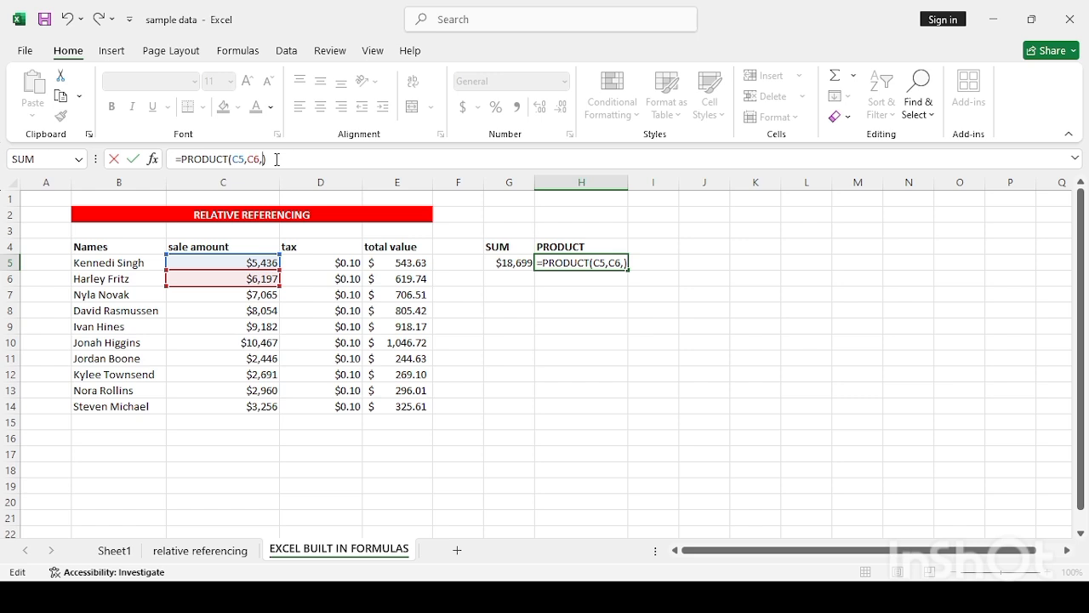
pyautogui.press('BackSpace')
pyautogui.press('Return')
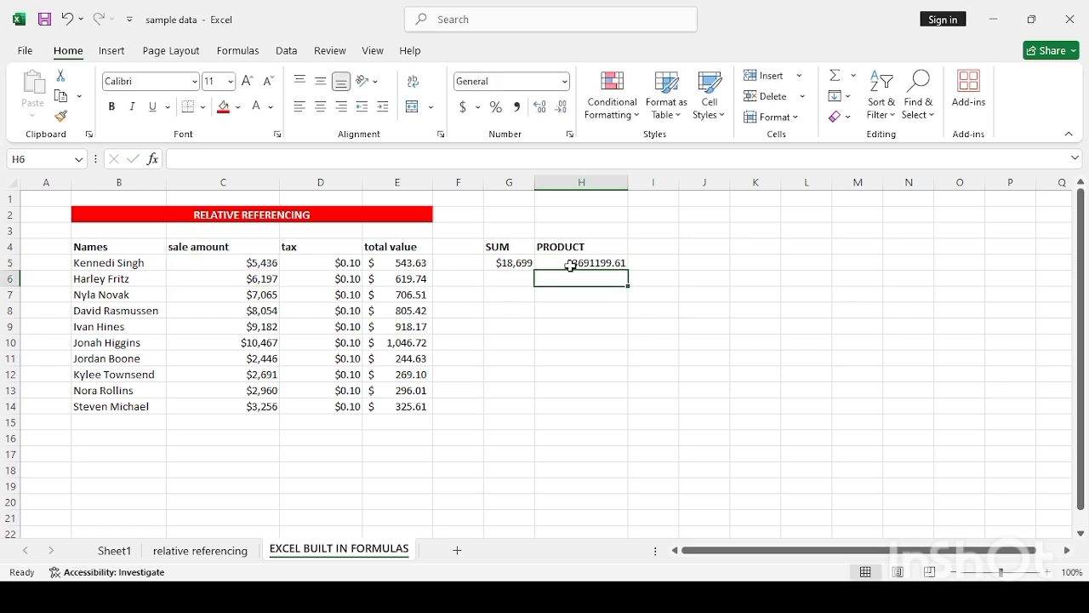
# - Format the product result in H5 with a thousands separator and the dollar accounting format
pyautogui.click(570, 266)
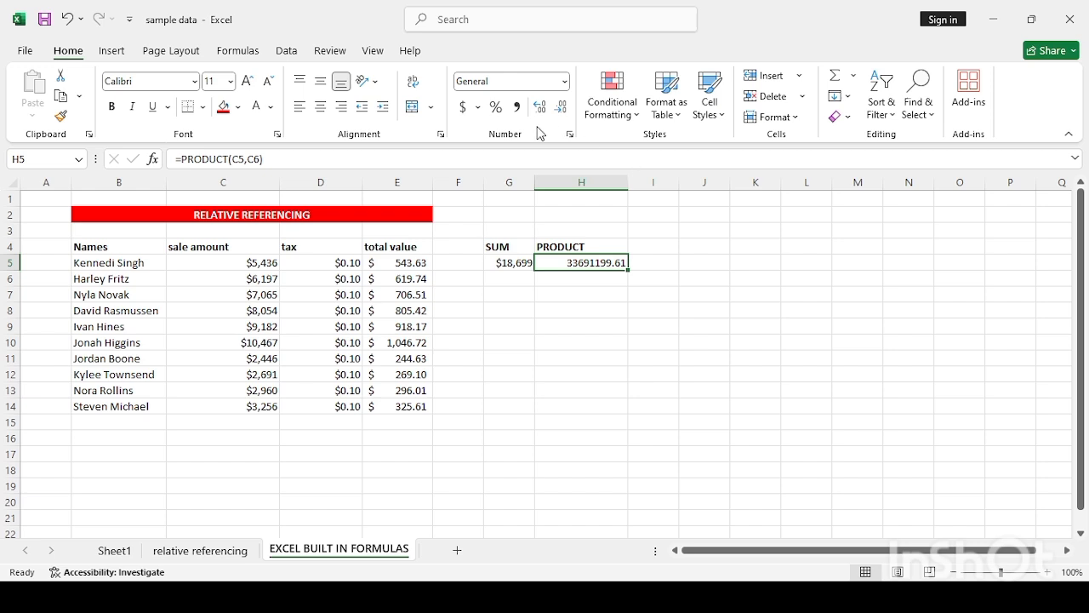
pyautogui.click(516, 107)
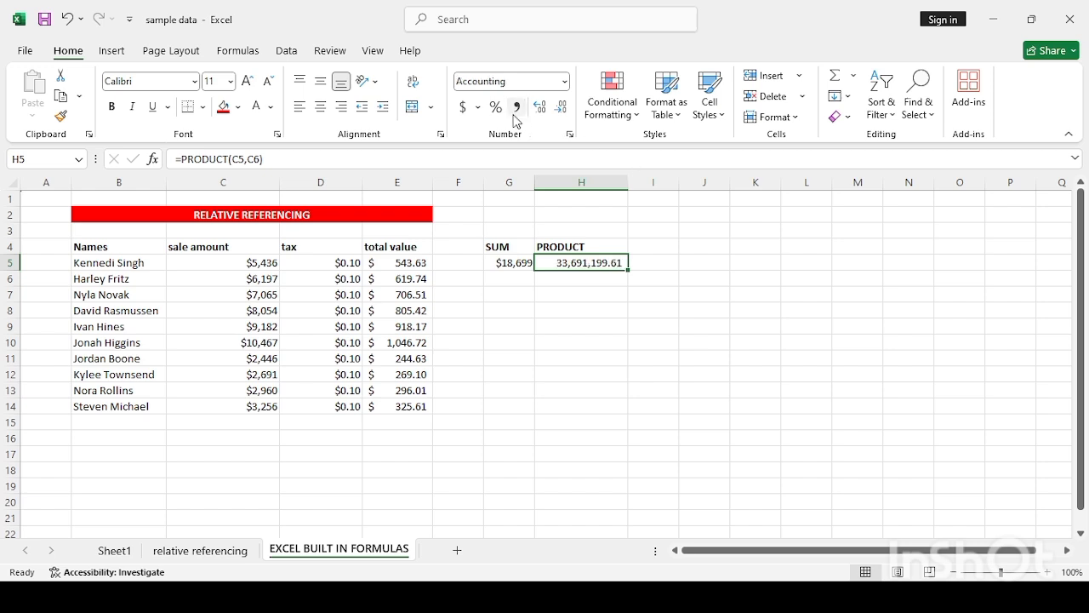
pyautogui.click(463, 107)
pyautogui.click(735, 252)
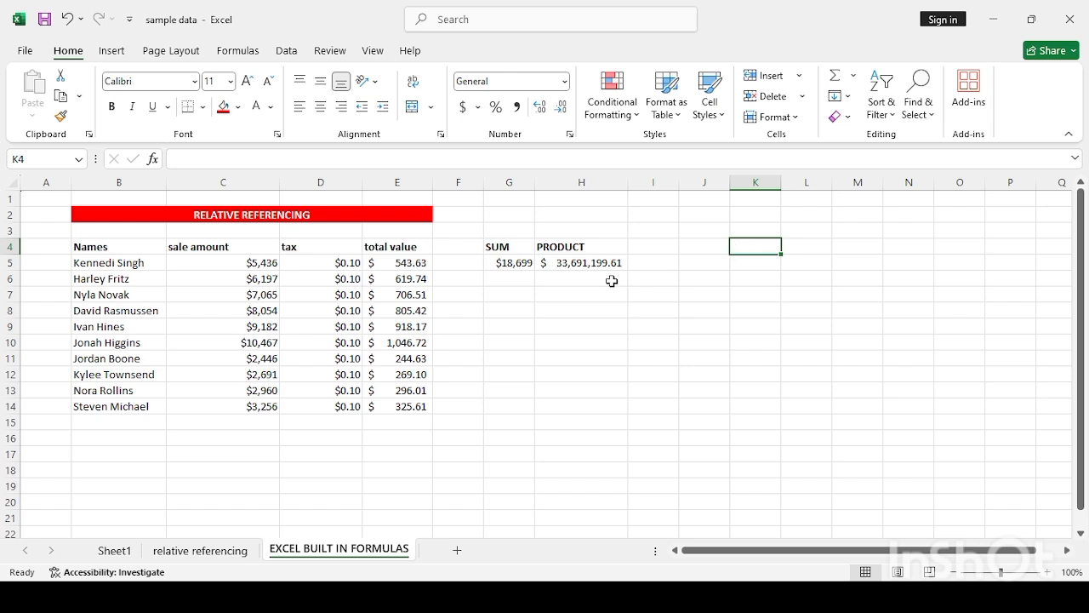
# - Shorten the formula in G5 to =SUM(C5,C6) so it adds only the first two sale amounts
pyautogui.click(514, 269)
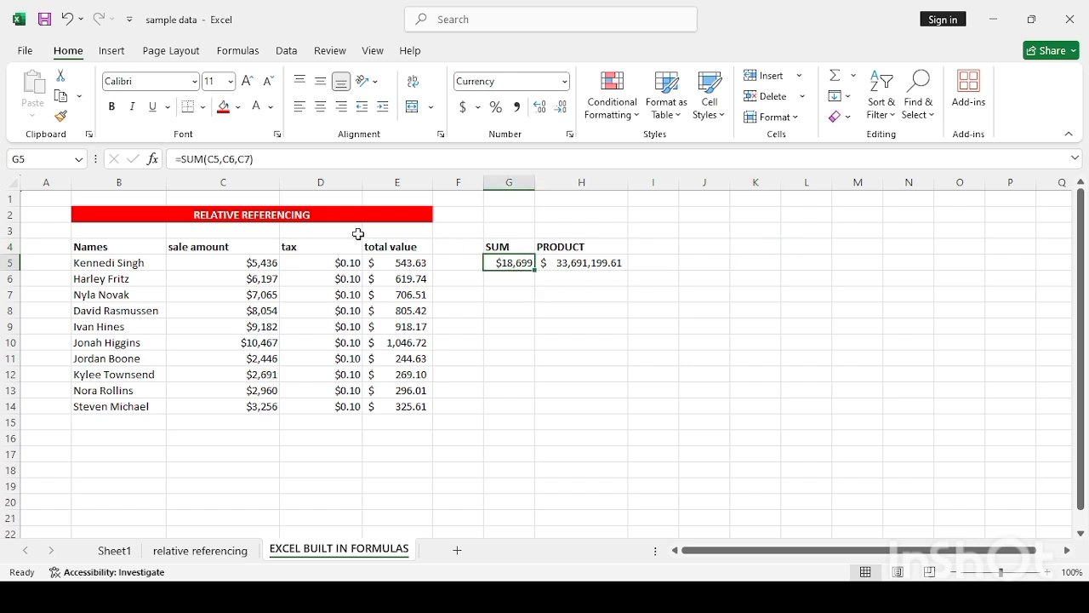
pyautogui.click(251, 159)
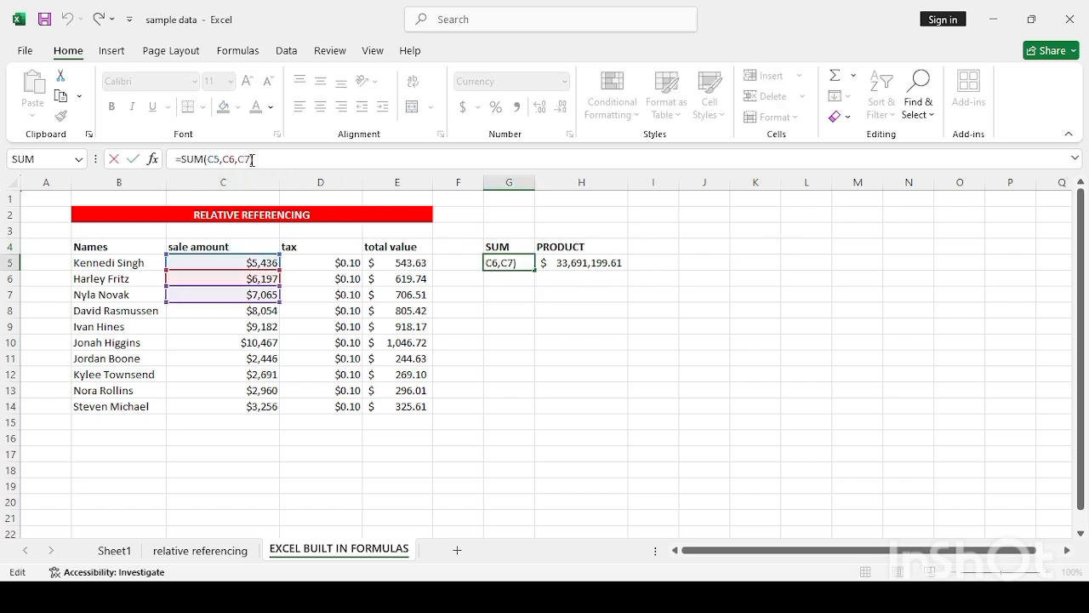
pyautogui.press('BackSpace')
pyautogui.press('BackSpace')
pyautogui.press('BackSpace')
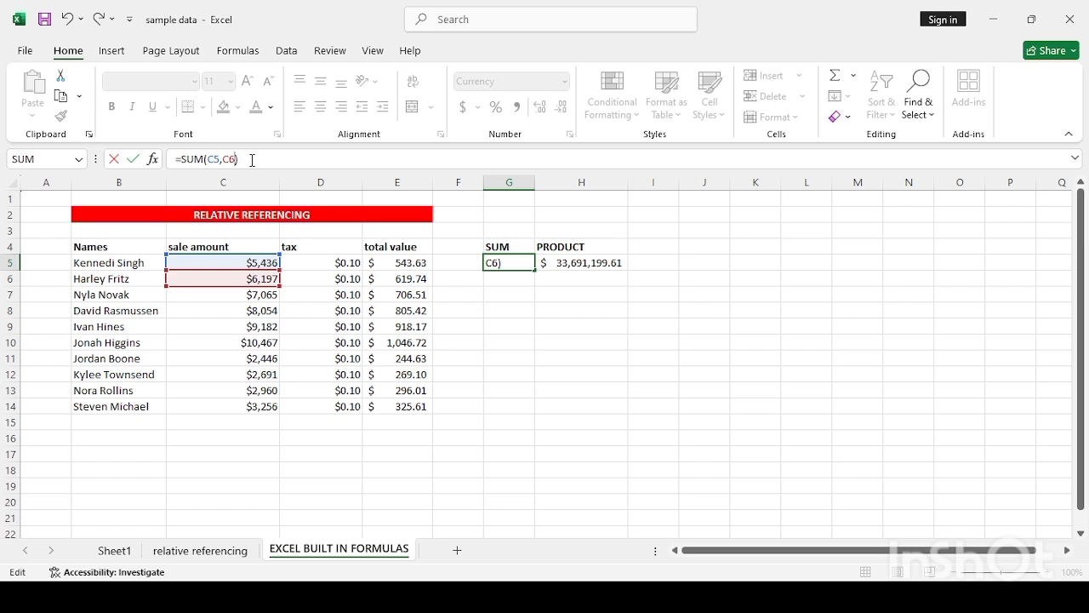
pyautogui.press('Return')
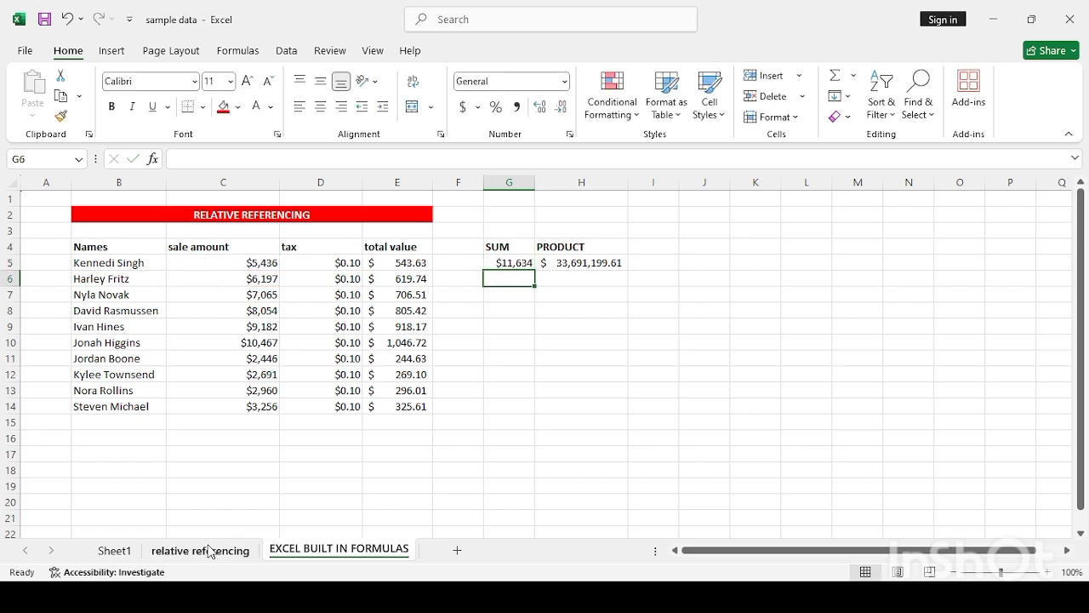
# - Compare the sum and product results with those on Sheet1, and return to the EXCEL BUILT IN FORMULAS sheet
pyautogui.click(126, 553)
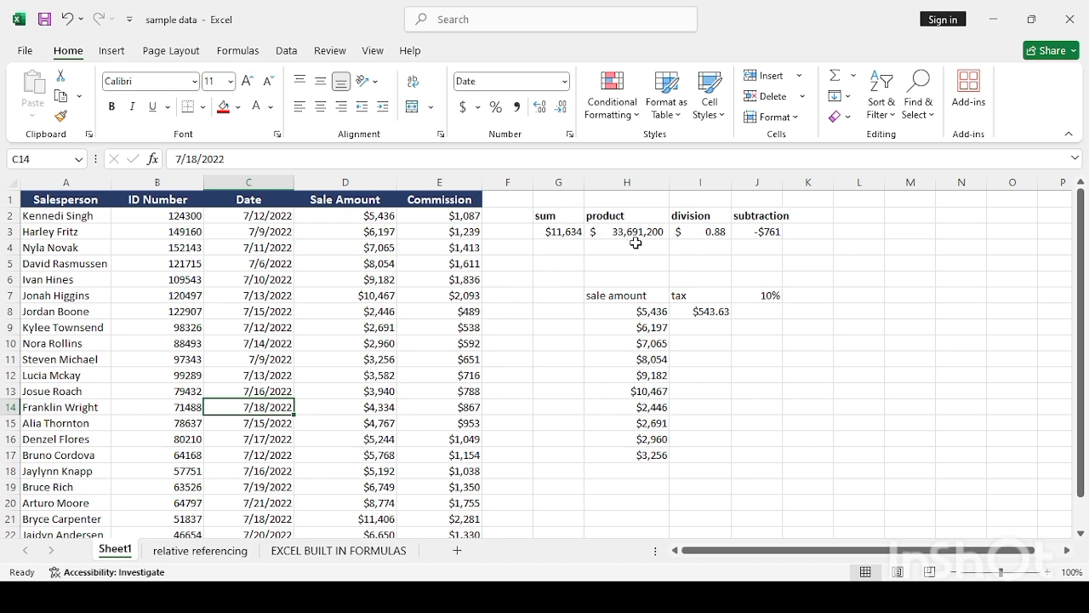
pyautogui.click(388, 552)
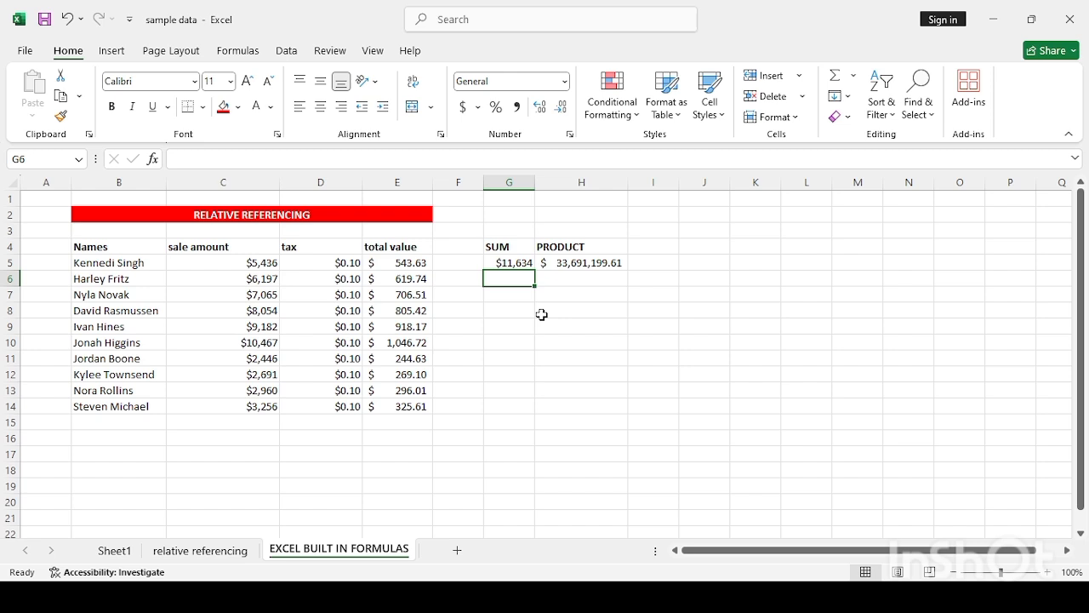
pyautogui.click(523, 372)
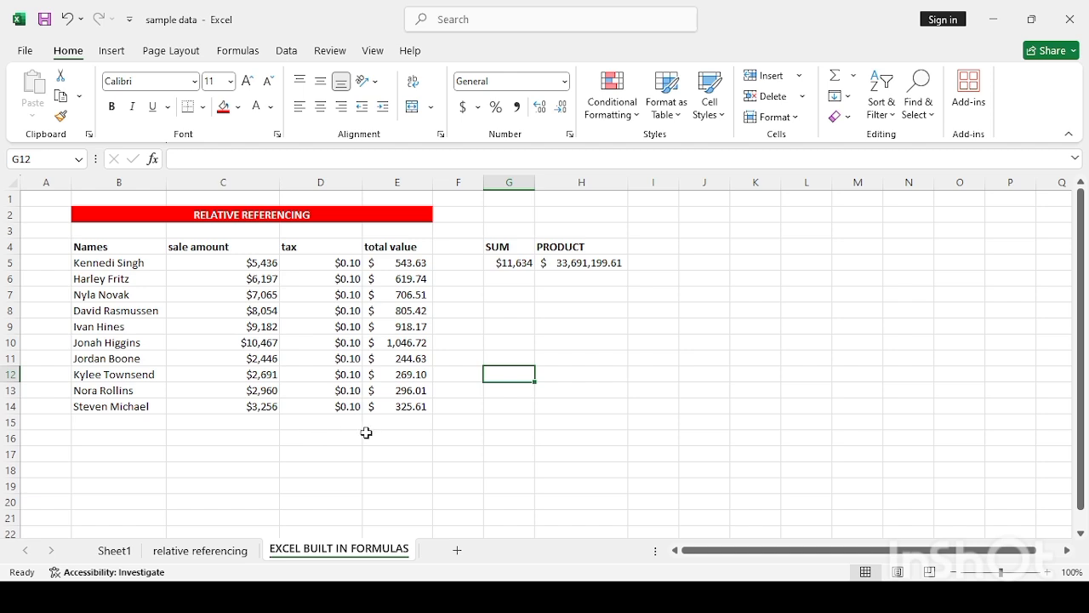
# - Enter the formula =C5+C6+C7+C8+C9+C10+C11+C12+C13+C14 in C15 to total the sale amounts
pyautogui.click(196, 425)
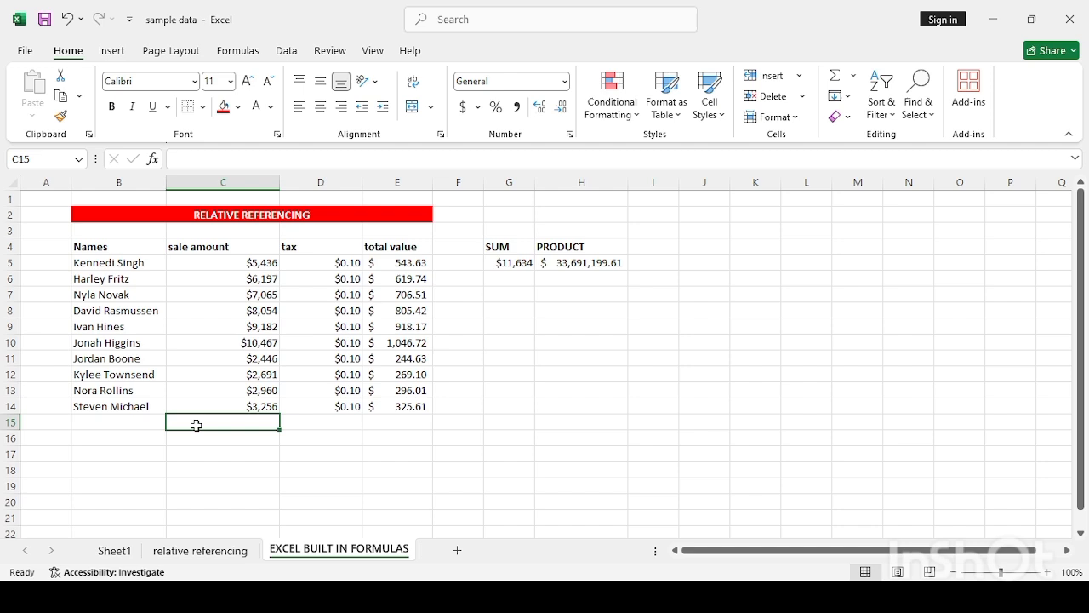
pyautogui.write('=')
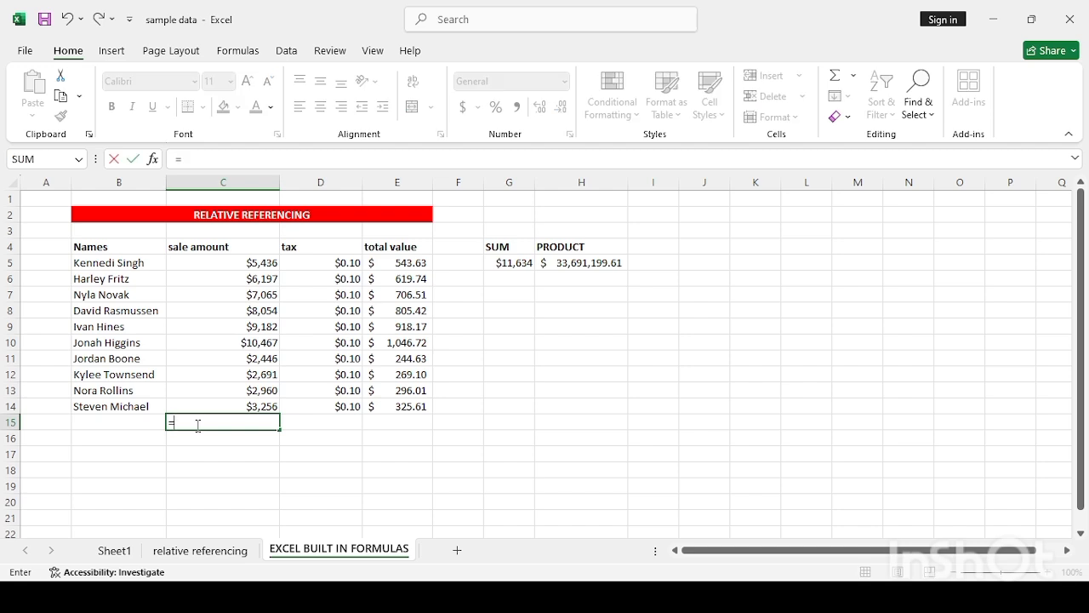
pyautogui.write('C5+')
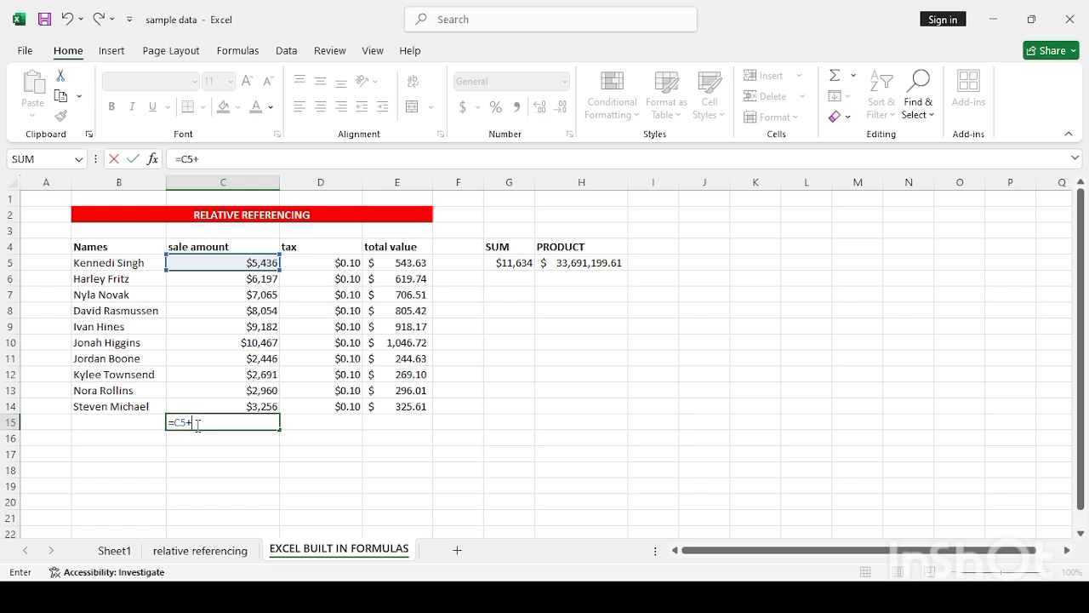
pyautogui.write('C6+C7')
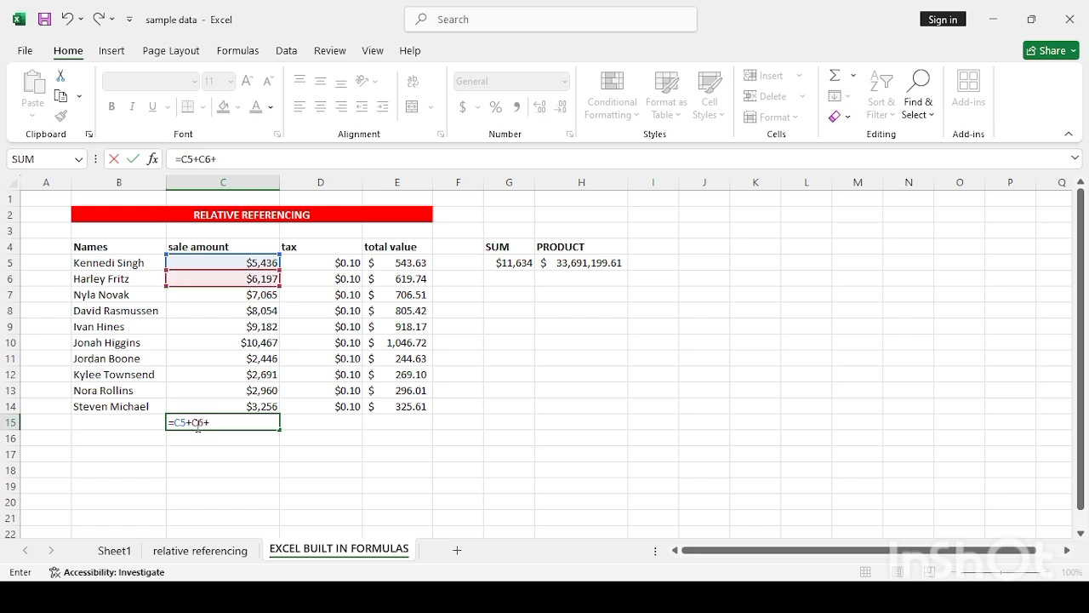
pyautogui.write('+')
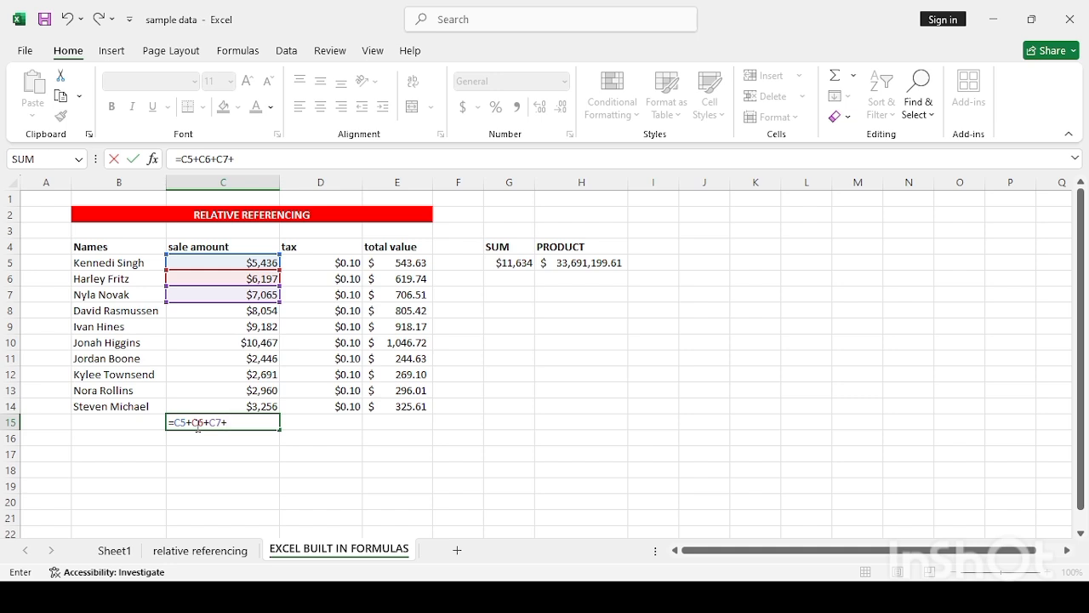
pyautogui.write('C8')
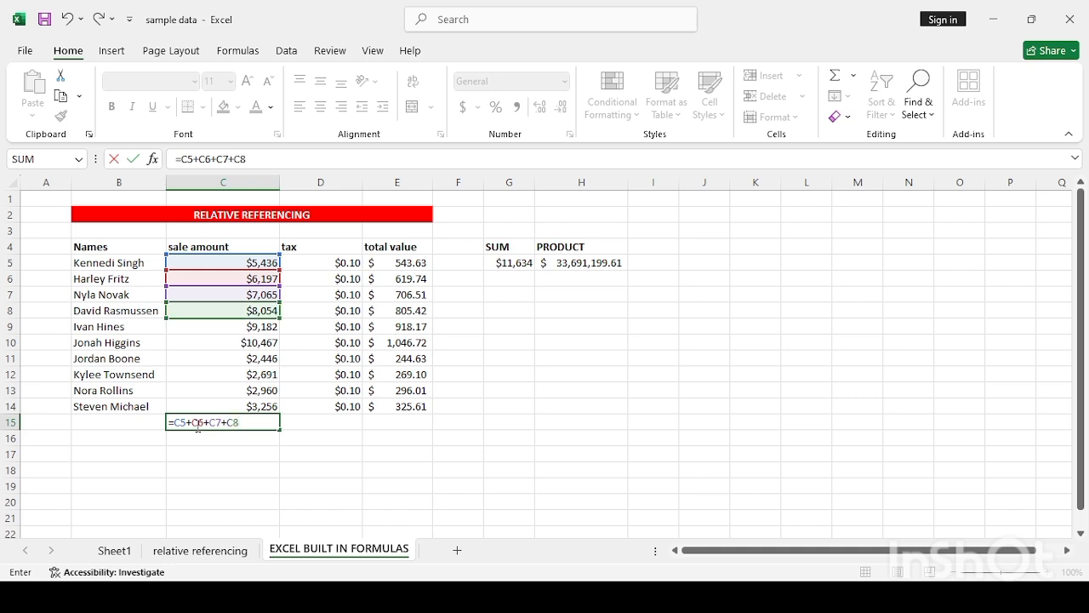
pyautogui.write('+C9')
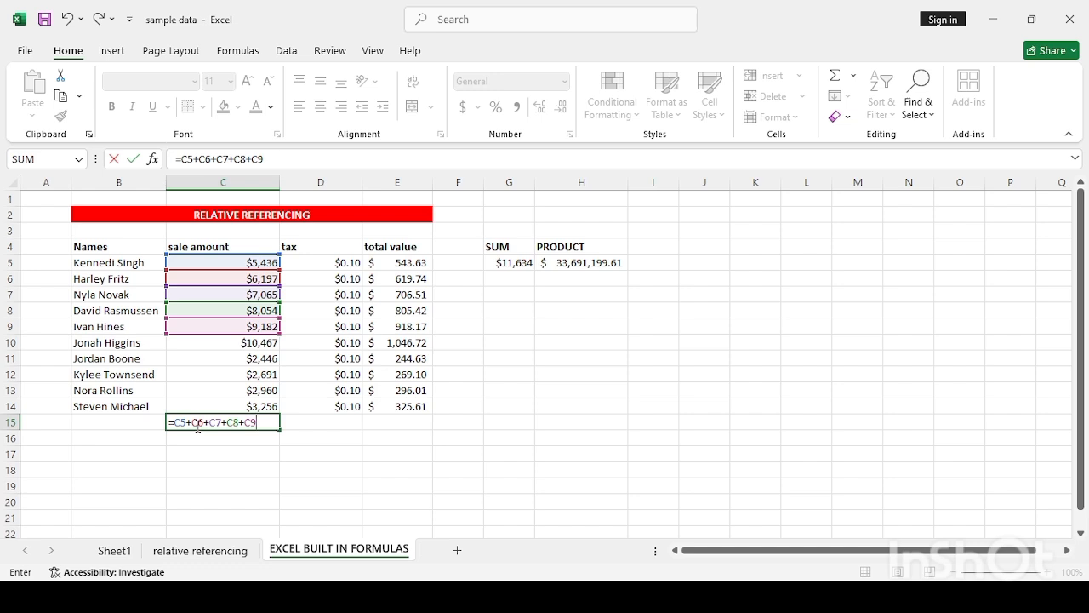
pyautogui.write('+C10')
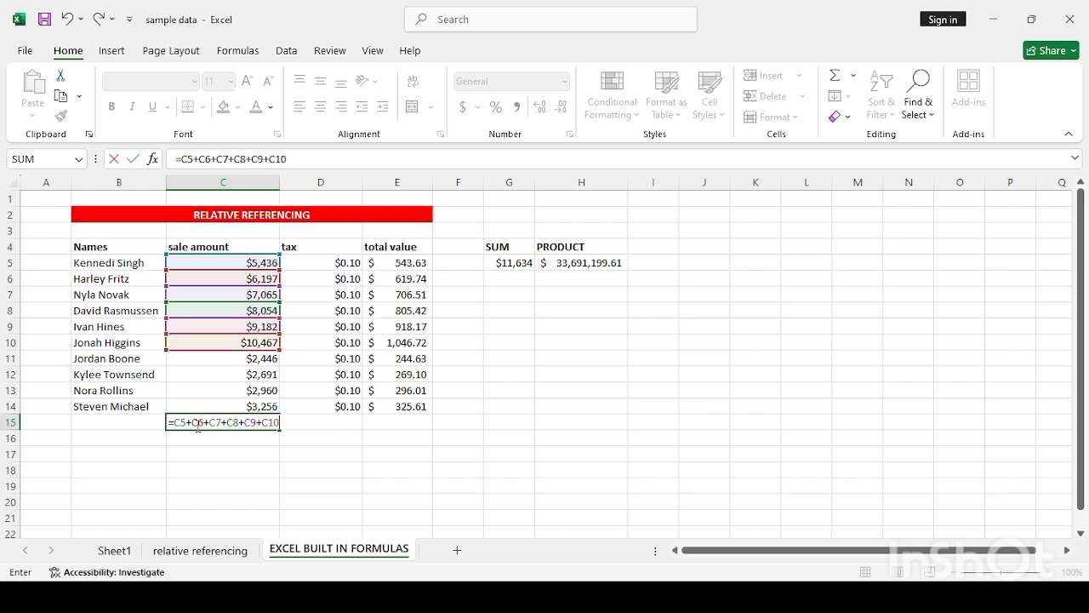
pyautogui.write('+C11')
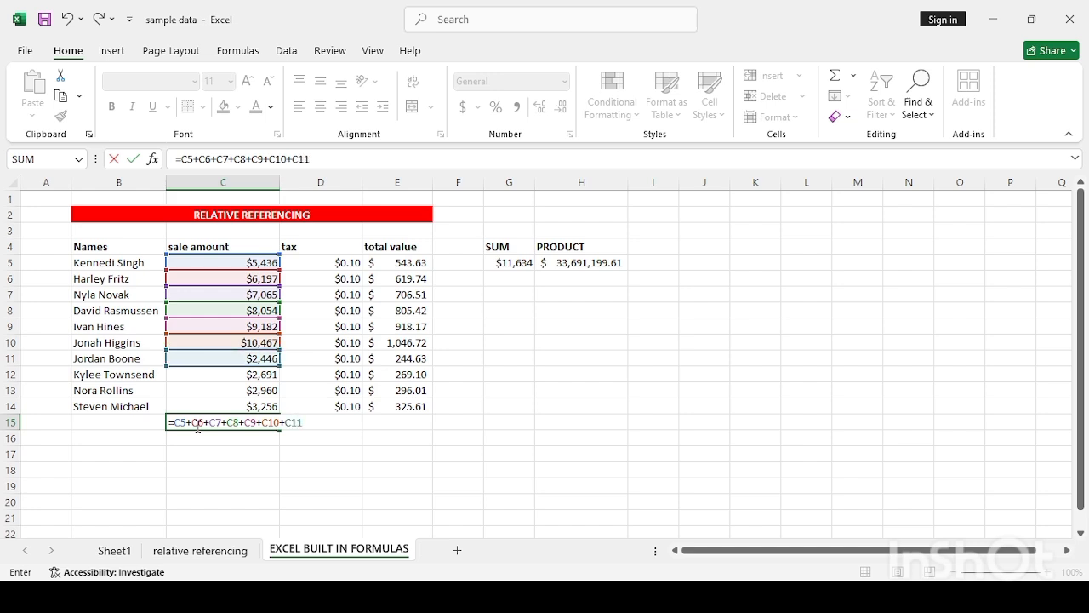
pyautogui.write('+C')
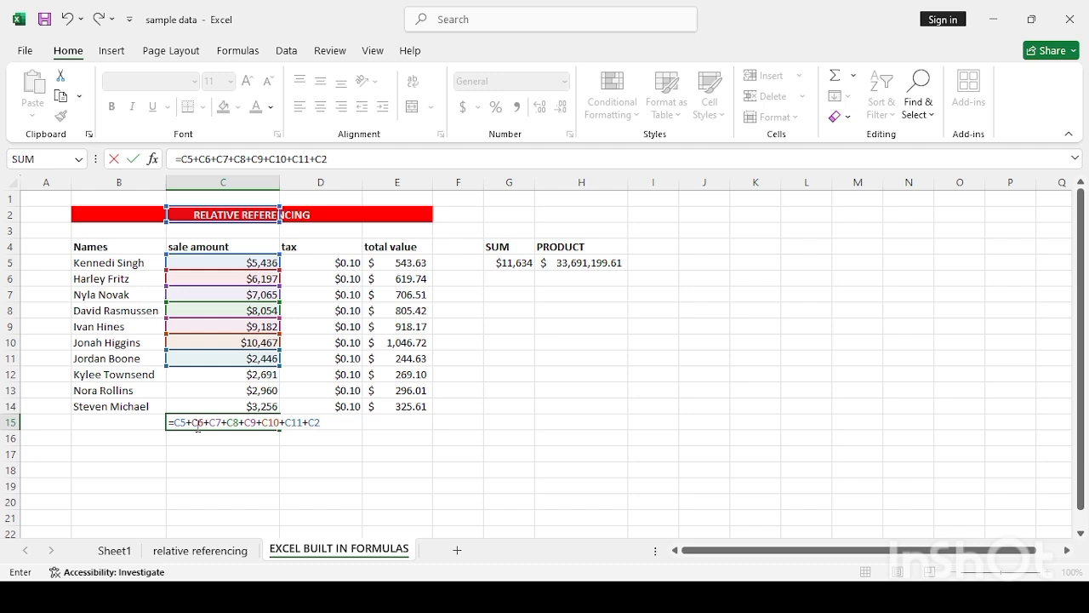
pyautogui.write('12')
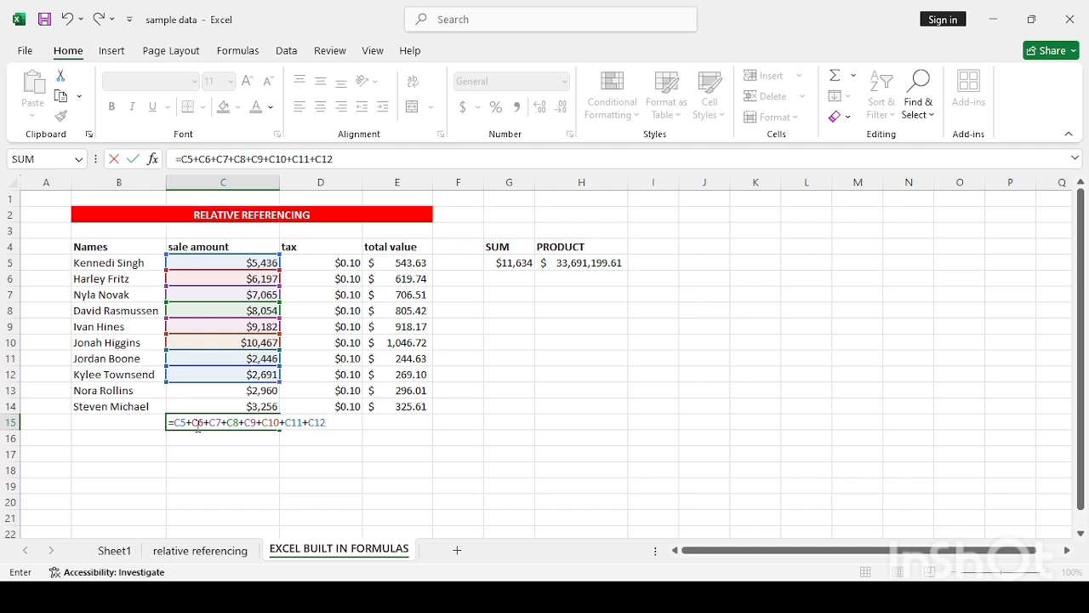
pyautogui.write('+C13')
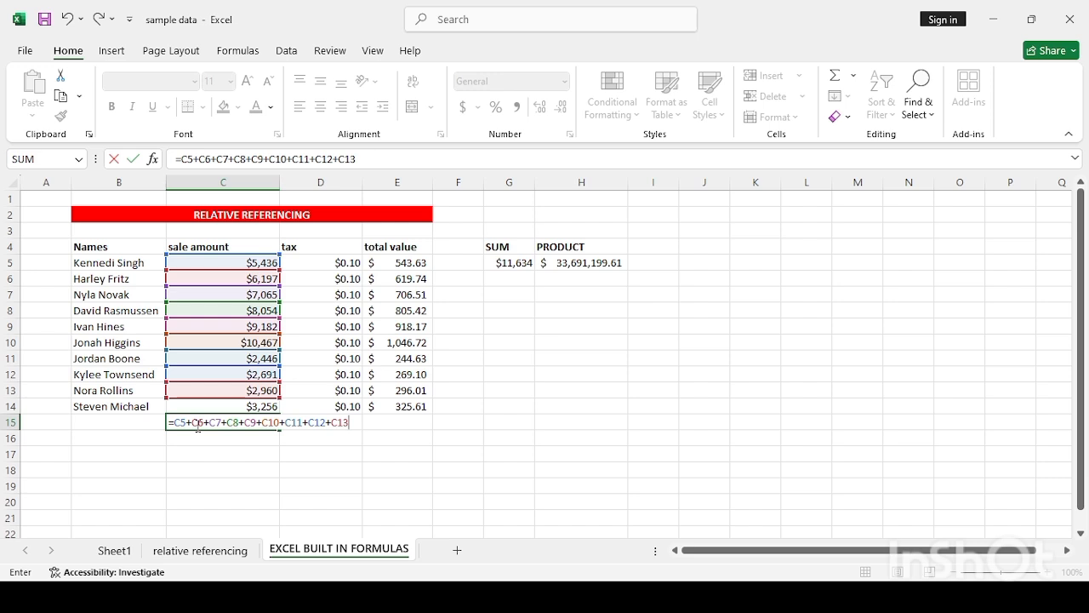
pyautogui.write('+C14')
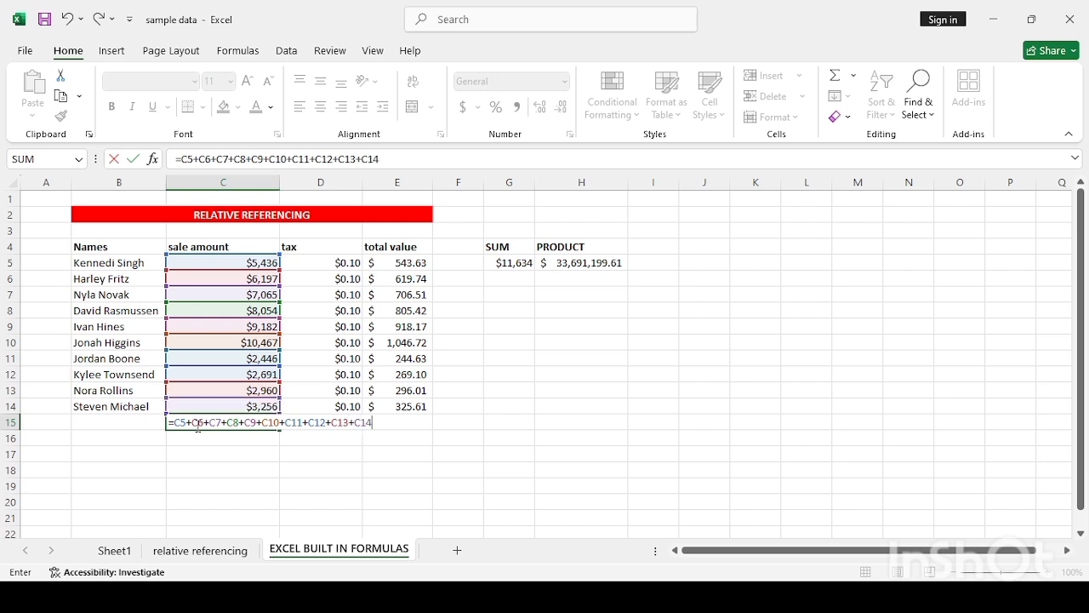
pyautogui.write(')')
pyautogui.click(195, 424)
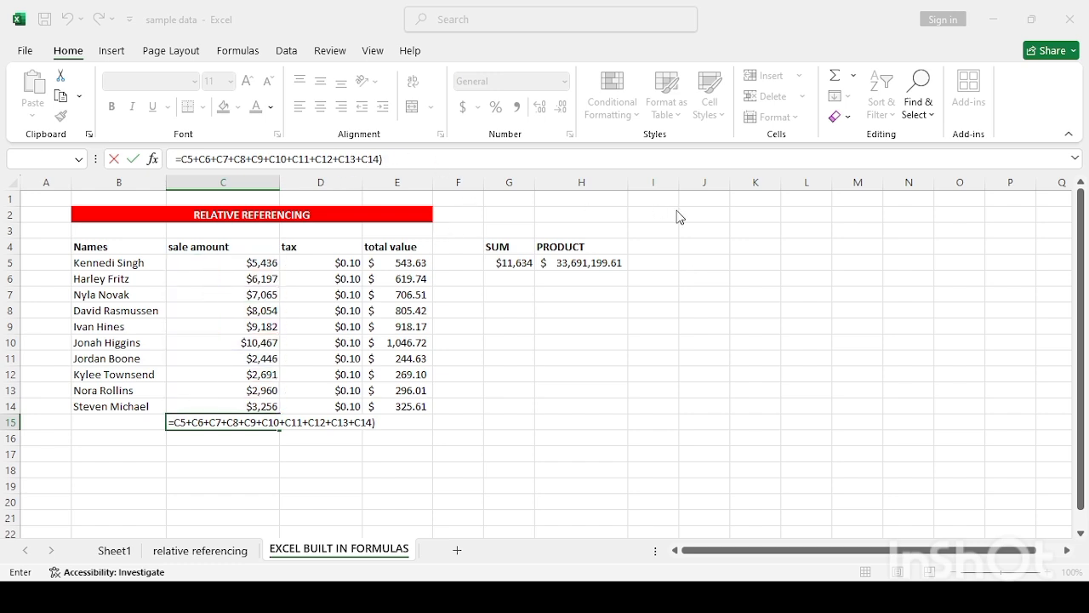
pyautogui.click(464, 157)
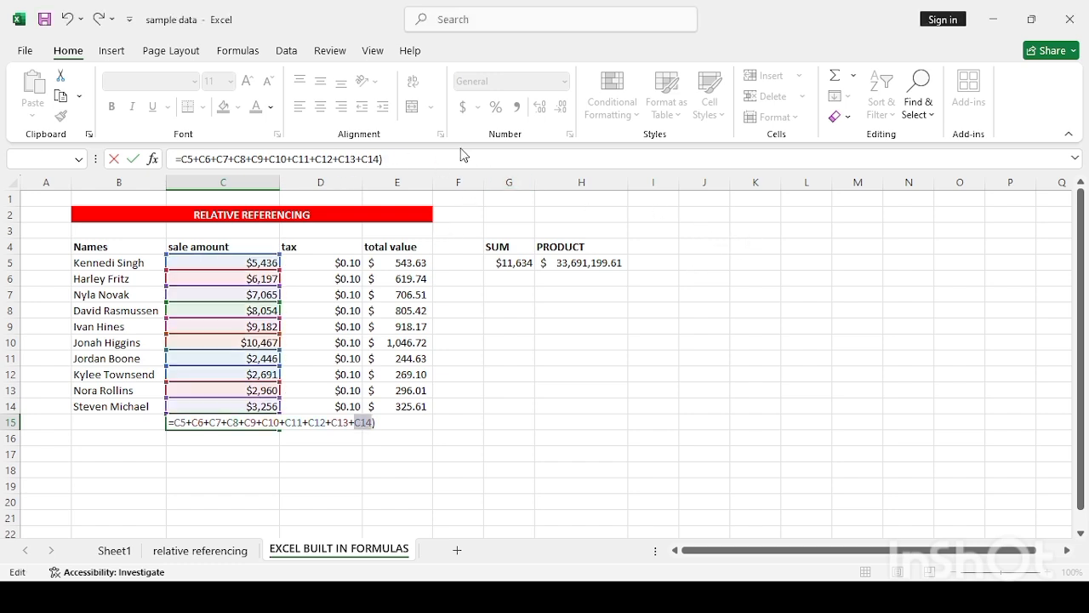
pyautogui.press('BackSpace')
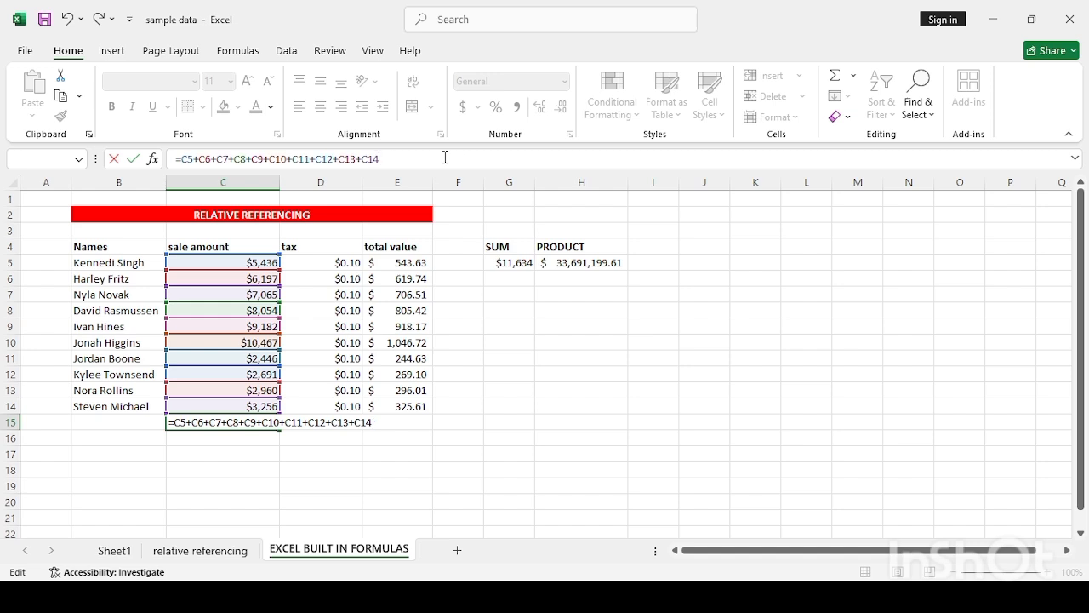
pyautogui.press('Return')
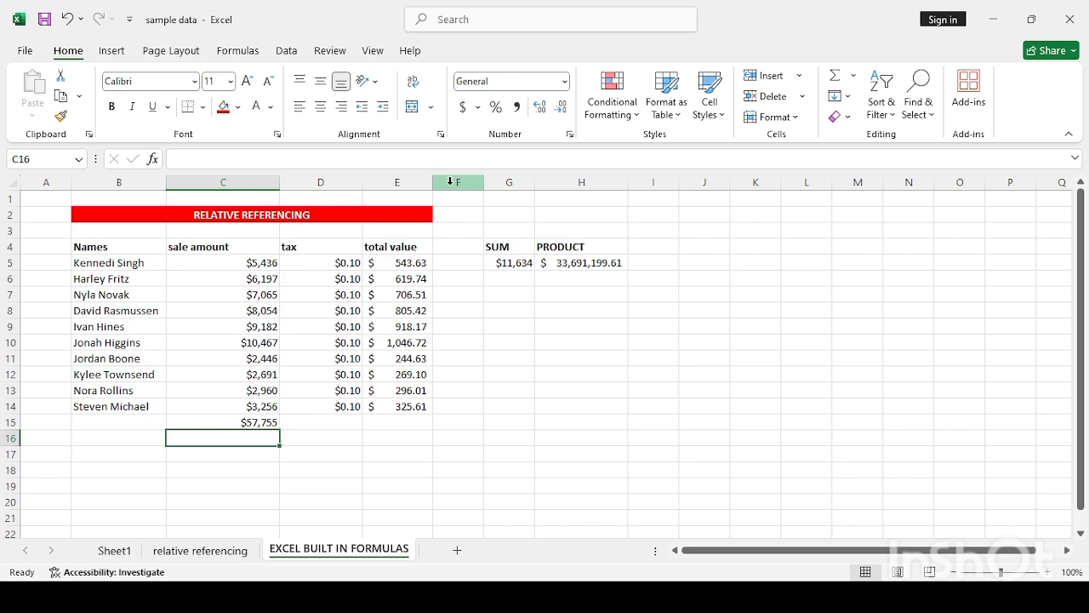
# - Make the sale amount total in C15 bold and fill its formula across to E15
pyautogui.click(265, 423)
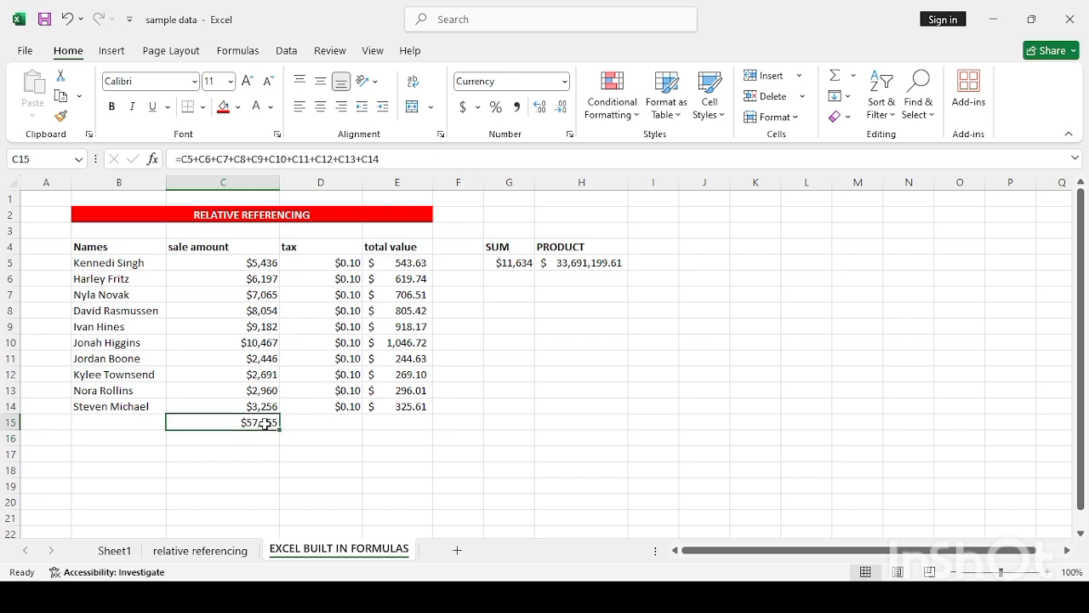
pyautogui.click(107, 106)
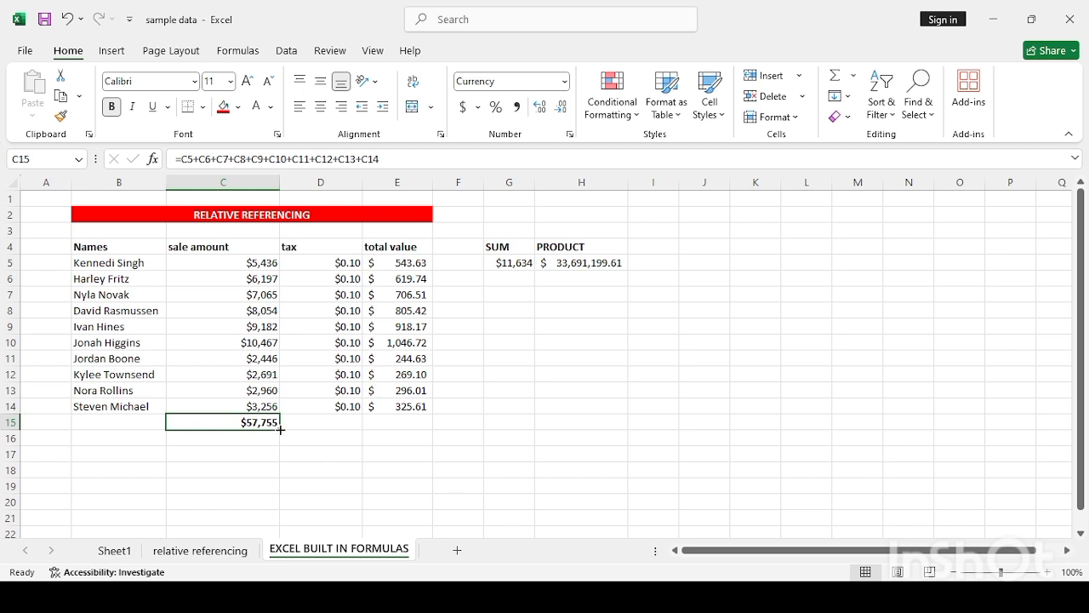
pyautogui.moveTo(279, 430); pyautogui.dragTo(406, 425)
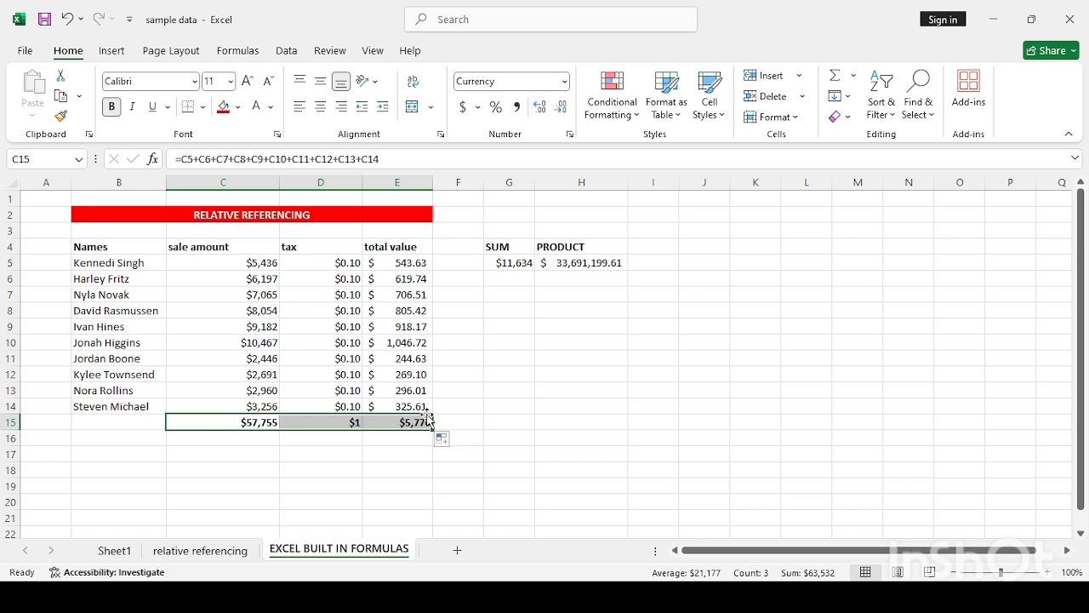
# - Undo the fill across row 15, the bold formatting and the cell-addition total formula in C15
pyautogui.click(225, 466)
pyautogui.click(235, 422)
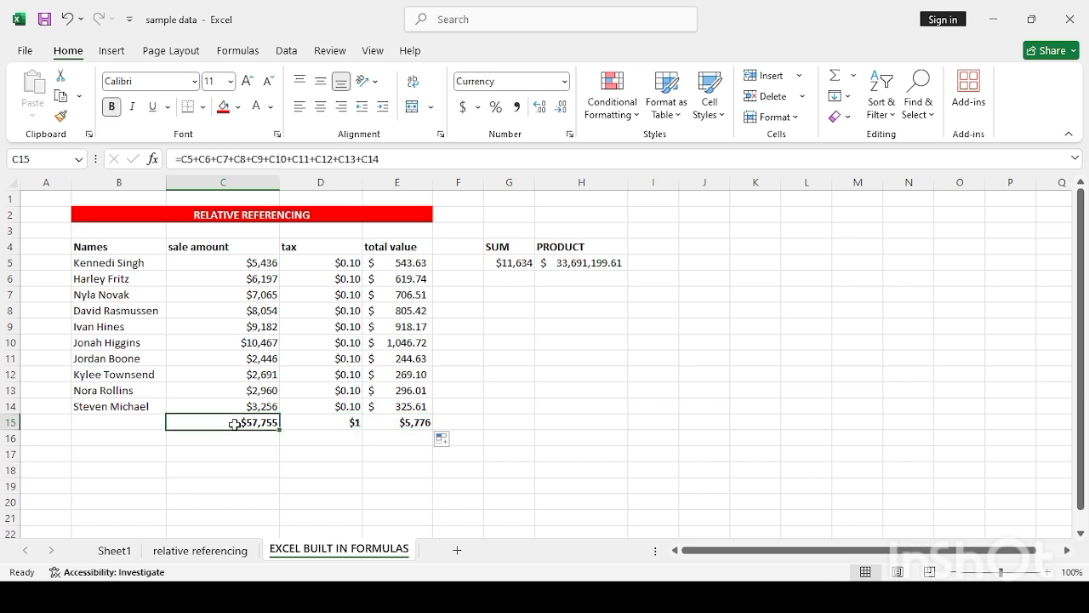
pyautogui.moveTo(235, 423); pyautogui.dragTo(353, 422)
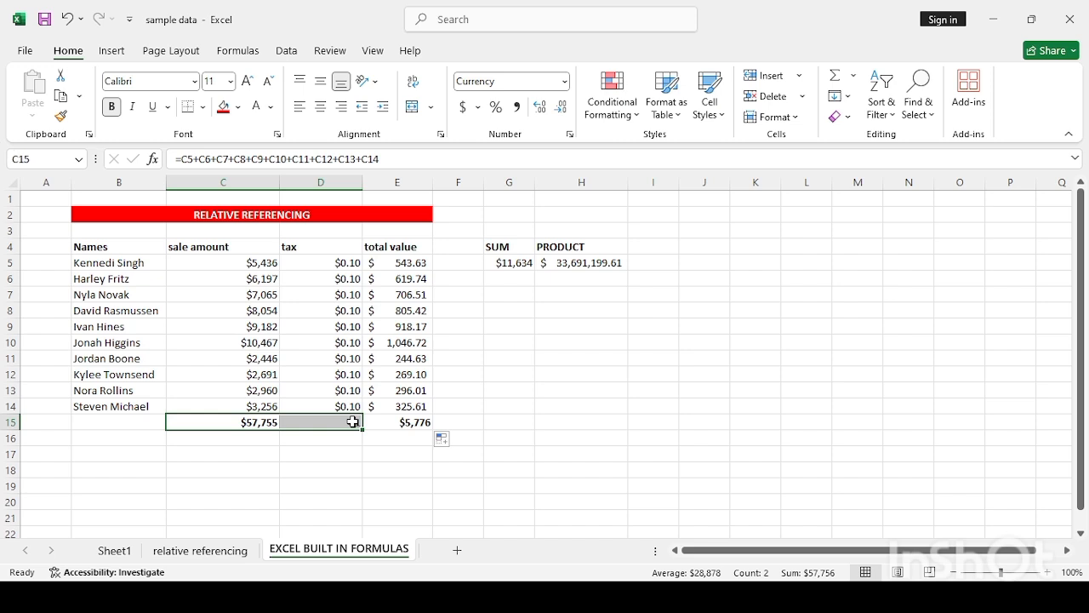
pyautogui.hotkey('ctrl', 'z')
pyautogui.hotkey('ctrl', 'z')
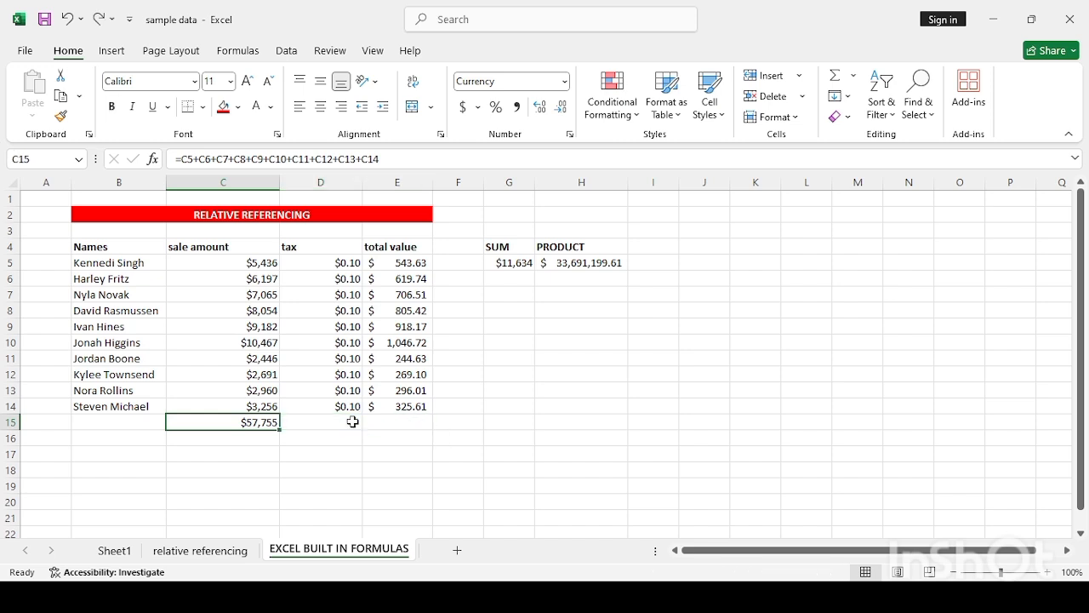
pyautogui.hotkey('ctrl', 'z')
pyautogui.click(352, 422)
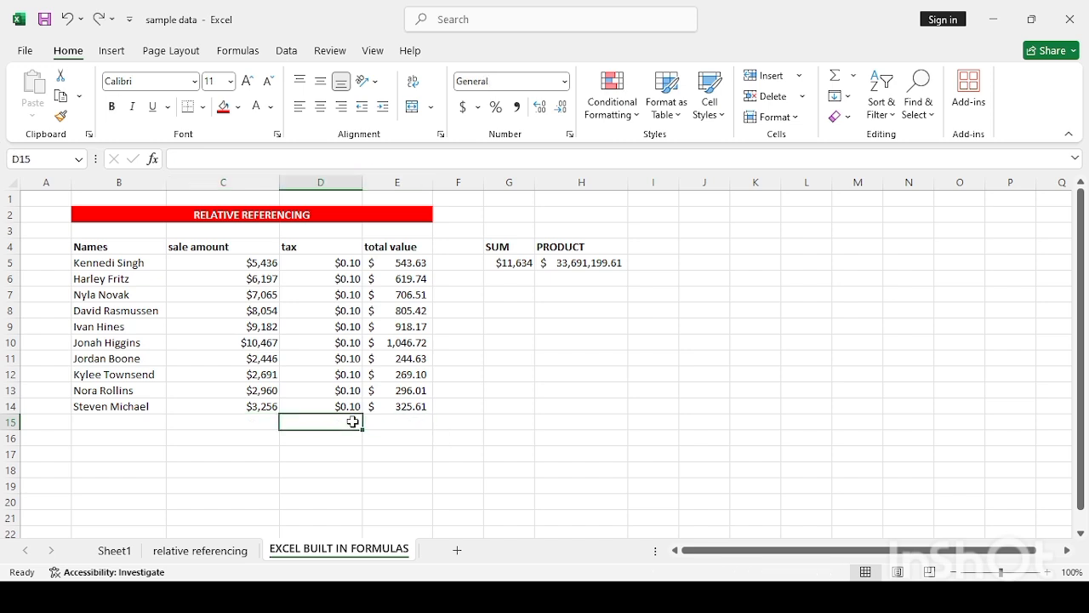
# - Total the sale amounts in C15 using AutoSum with the formula =SUM(C5:C14)
pyautogui.click(266, 424)
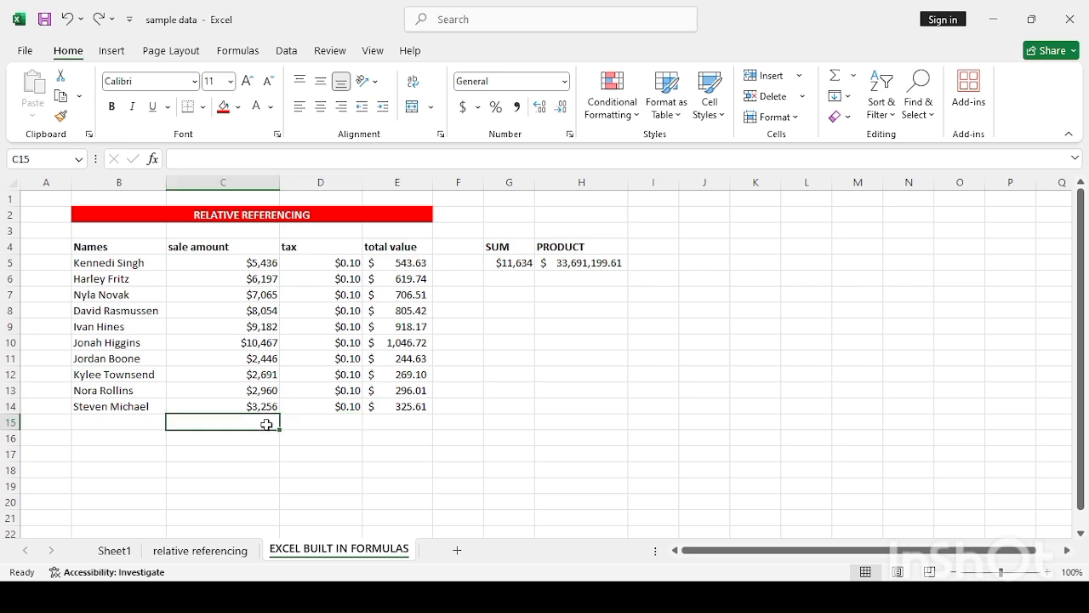
pyautogui.click(838, 81)
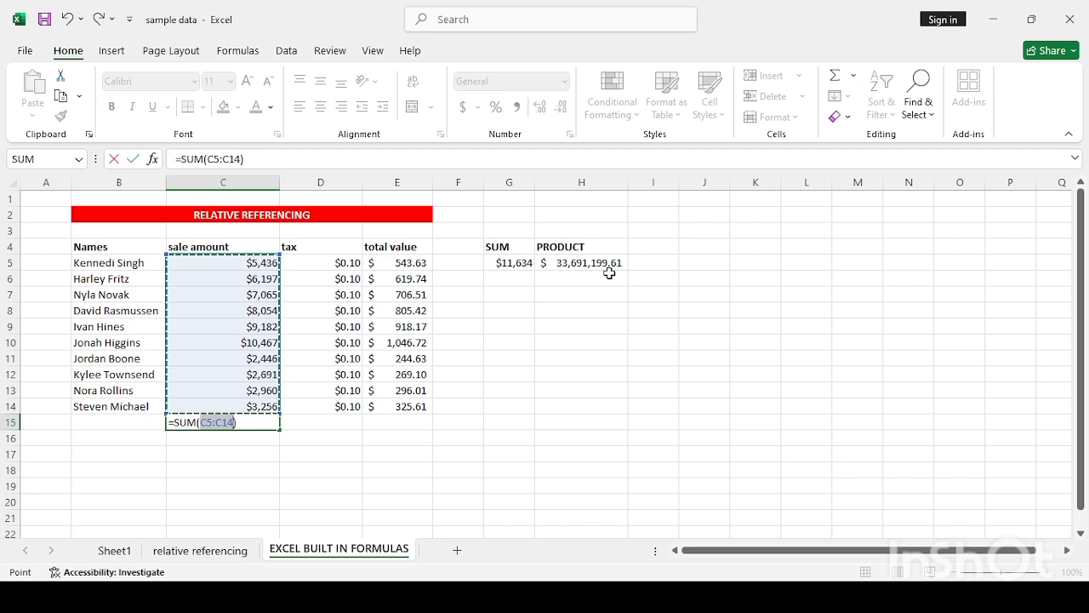
pyautogui.press('Return')
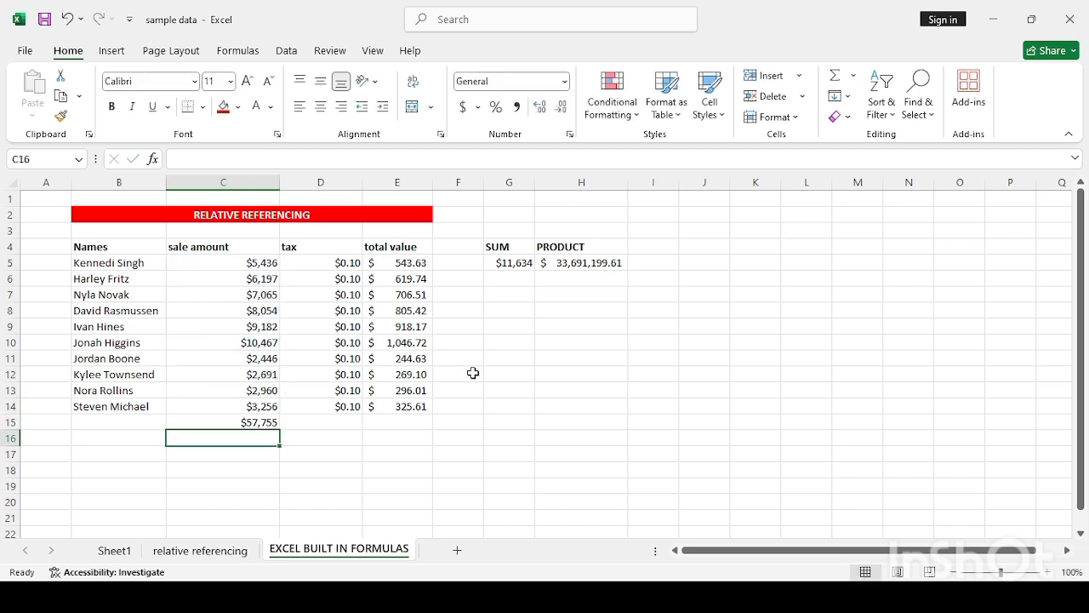
# - Make the AutoSum total in C15 bold and fill it across to E15 for the tax and total value columns
pyautogui.click(267, 423)
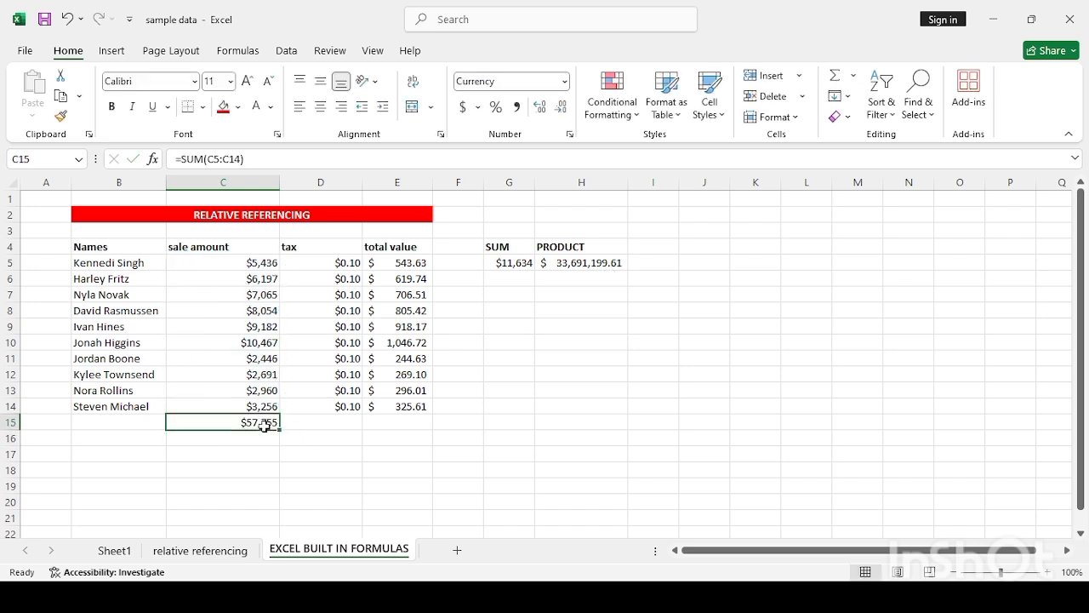
pyautogui.hotkey('ctrl', 'b')
pyautogui.moveTo(279, 430); pyautogui.dragTo(402, 421)
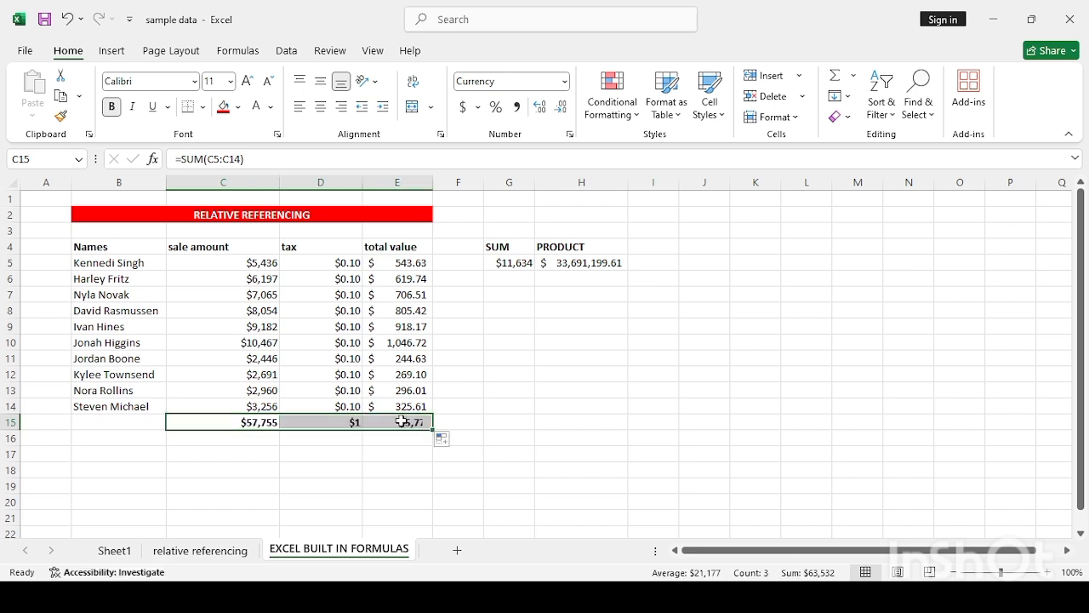
# - Add a new blank worksheet after the EXCEL BUILT IN FORMULAS sheet
pyautogui.click(576, 390)
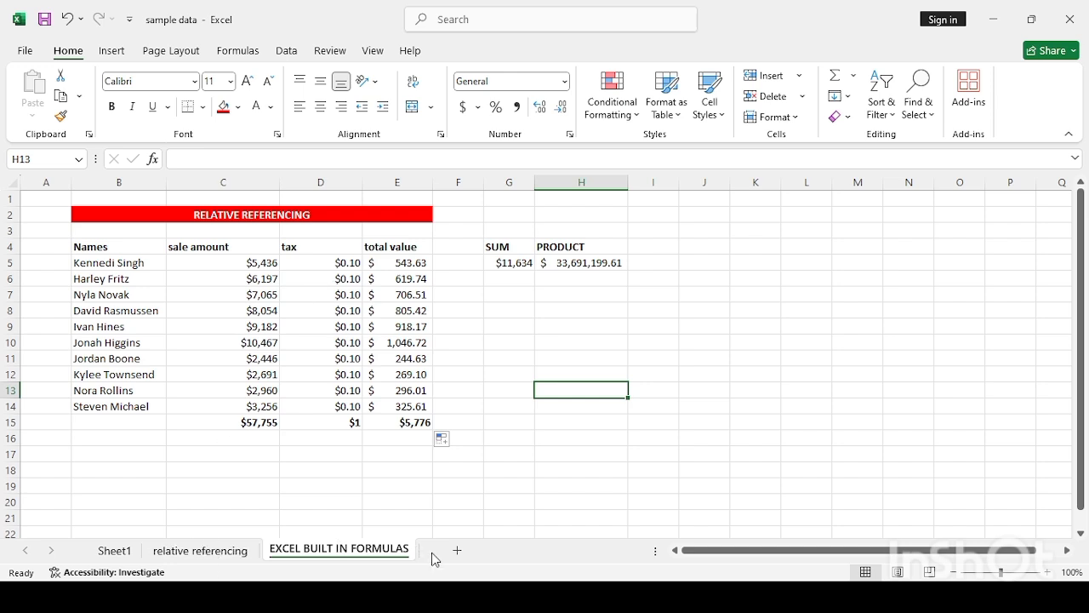
pyautogui.click(458, 555)
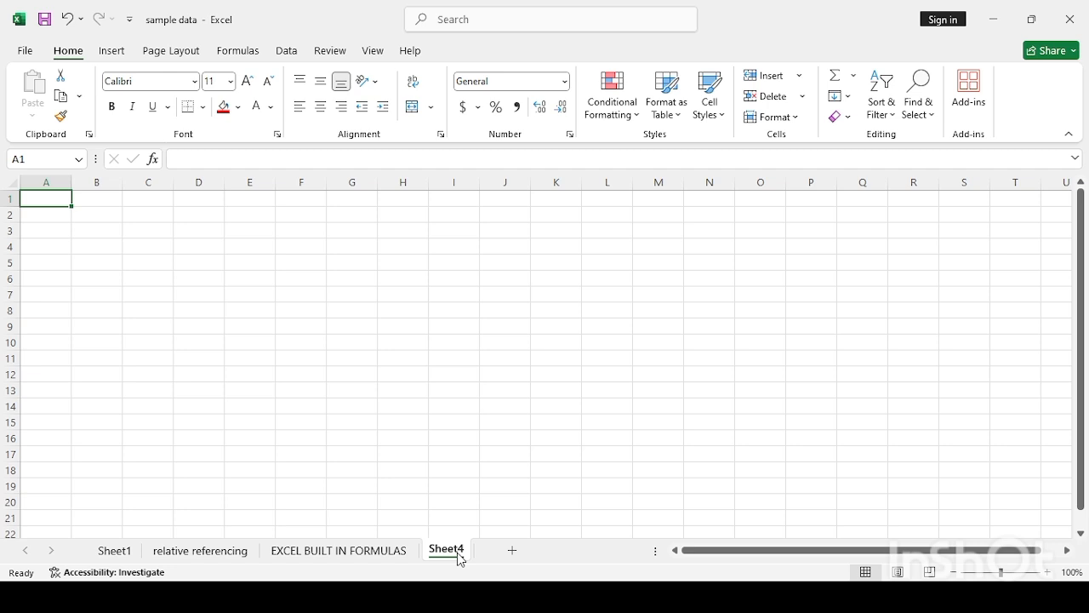
pyautogui.write('A')
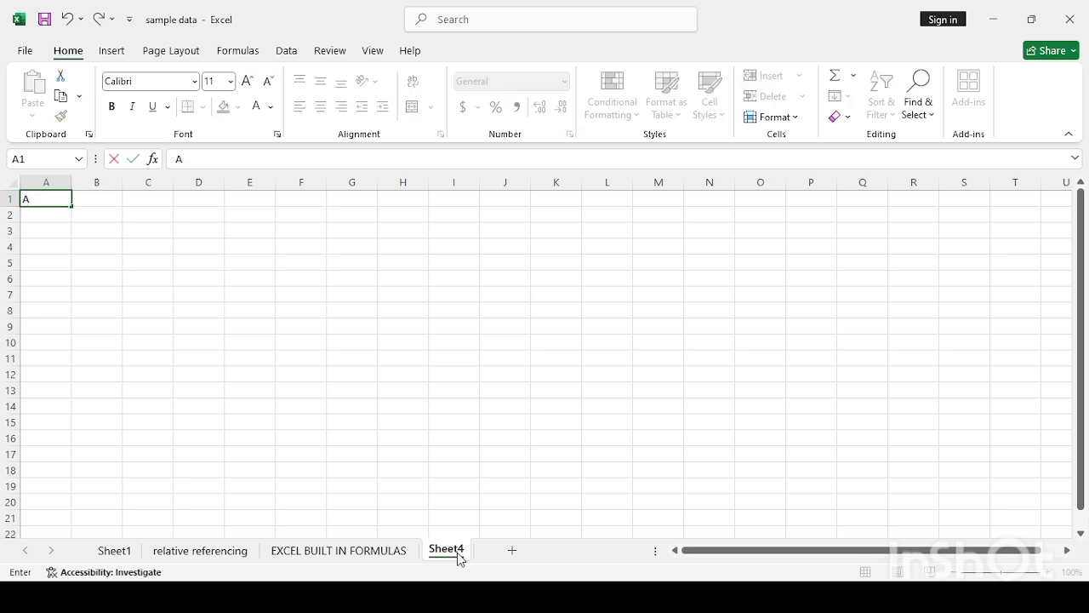
pyautogui.write('bsolutte')
pyautogui.press('BackSpace')
pyautogui.press('BackSpace')
pyautogui.press('BackSpace')
pyautogui.press('BackSpace')
pyautogui.press('BackSpace')
pyautogui.press('BackSpace')
pyautogui.press('BackSpace')
pyautogui.press('BackSpace')
pyautogui.press('BackSpace')
# - Rename the new worksheet as "absolute referencing"
pyautogui.click(458, 554)
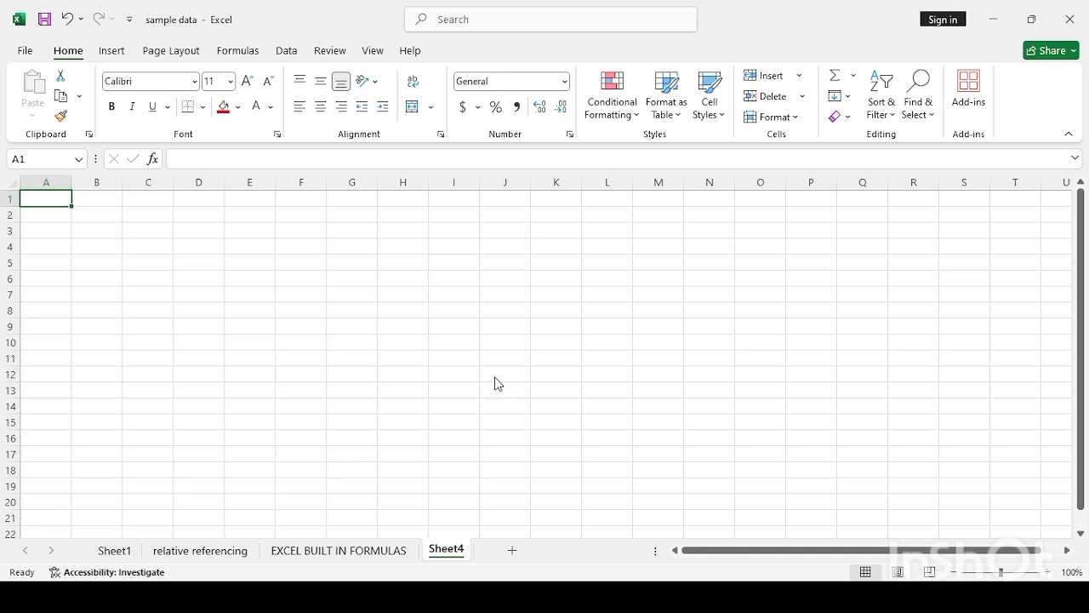
pyautogui.hotkey('alt', 'h')
pyautogui.write('or')
pyautogui.write('a')
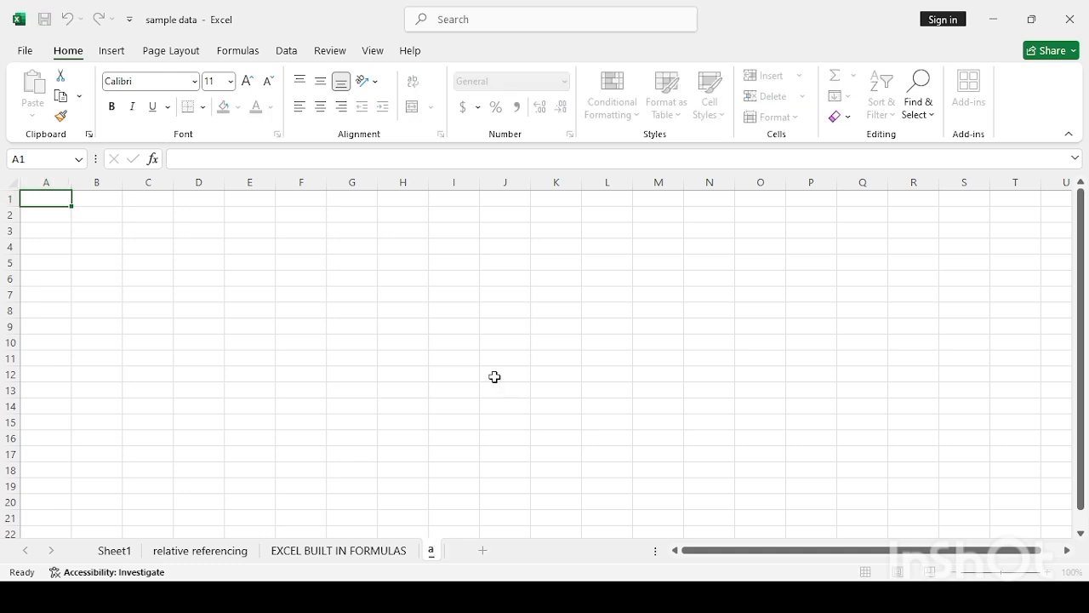
pyautogui.write('bsolute re')
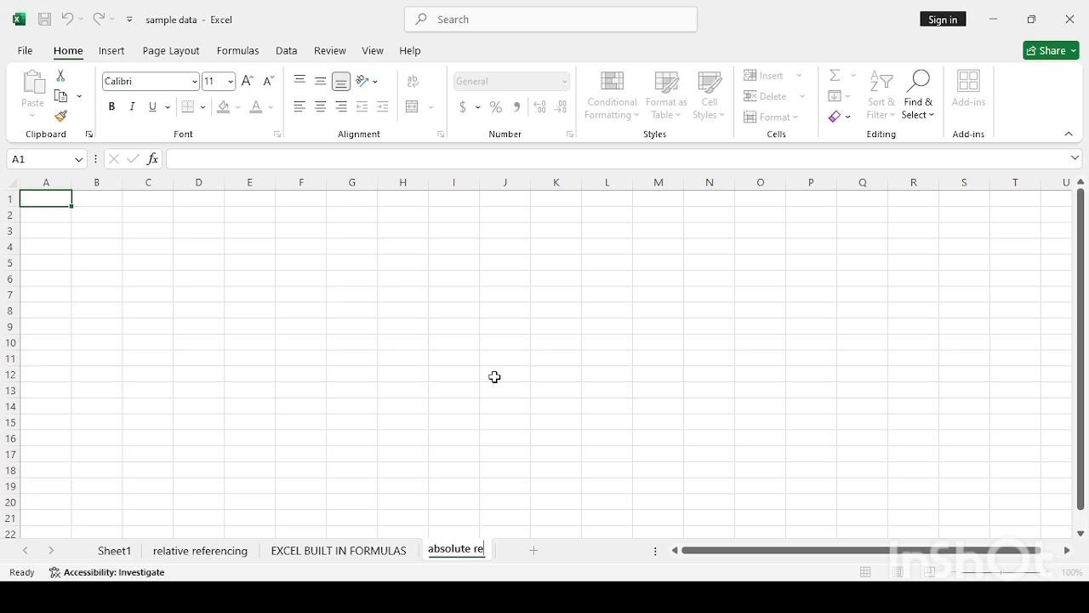
pyautogui.write('ferencing')
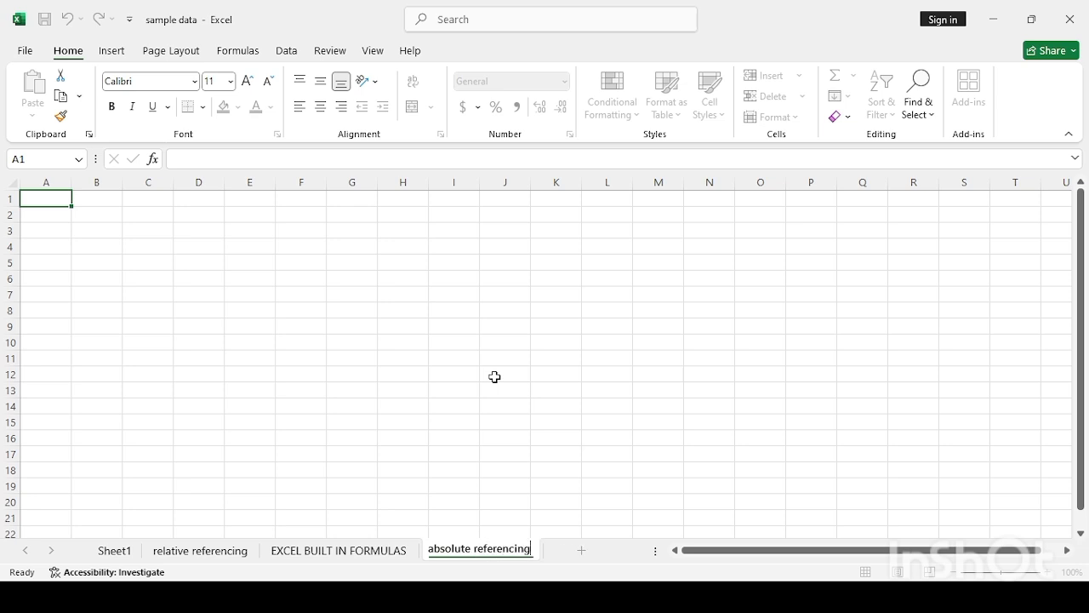
pyautogui.press('Return')
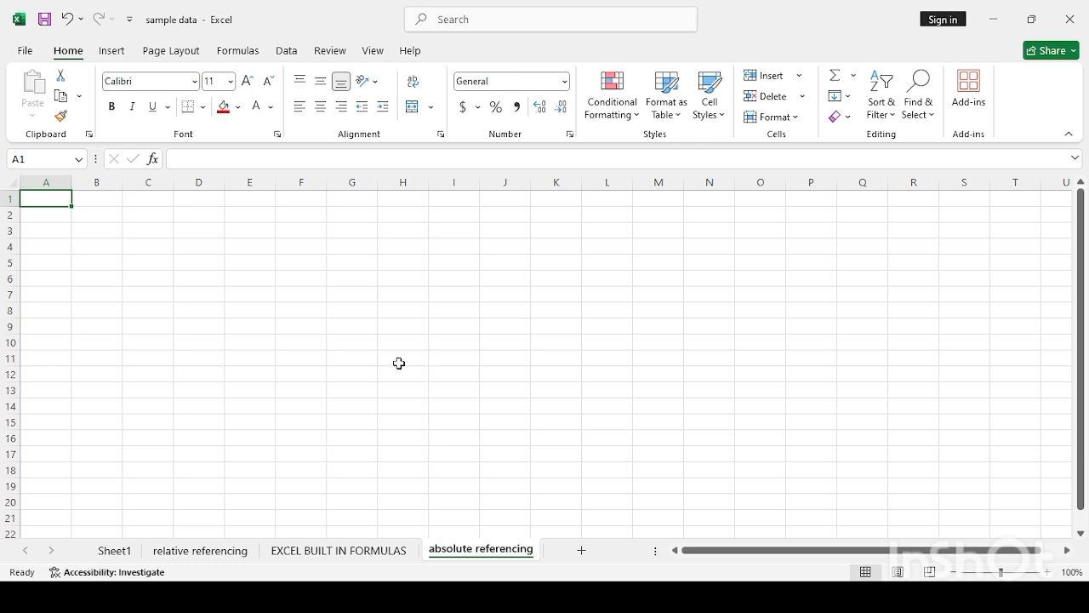
# - Copy range A2:F15 from the relative referencing sheet to B3 of the absolute referencing sheet, and widen the columns to fit the table
pyautogui.click(100, 235)
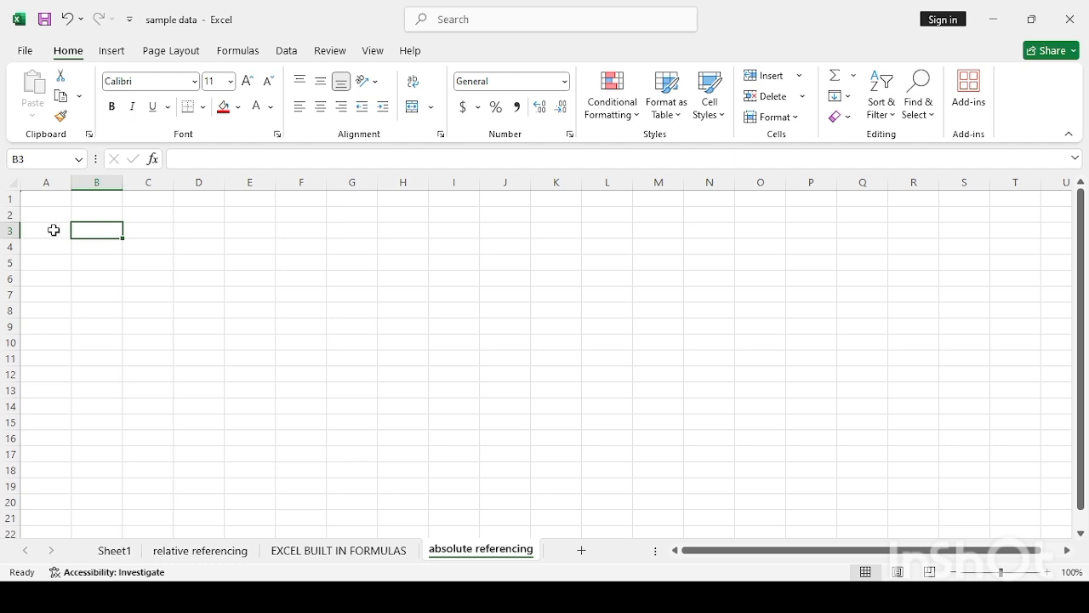
pyautogui.click(181, 551)
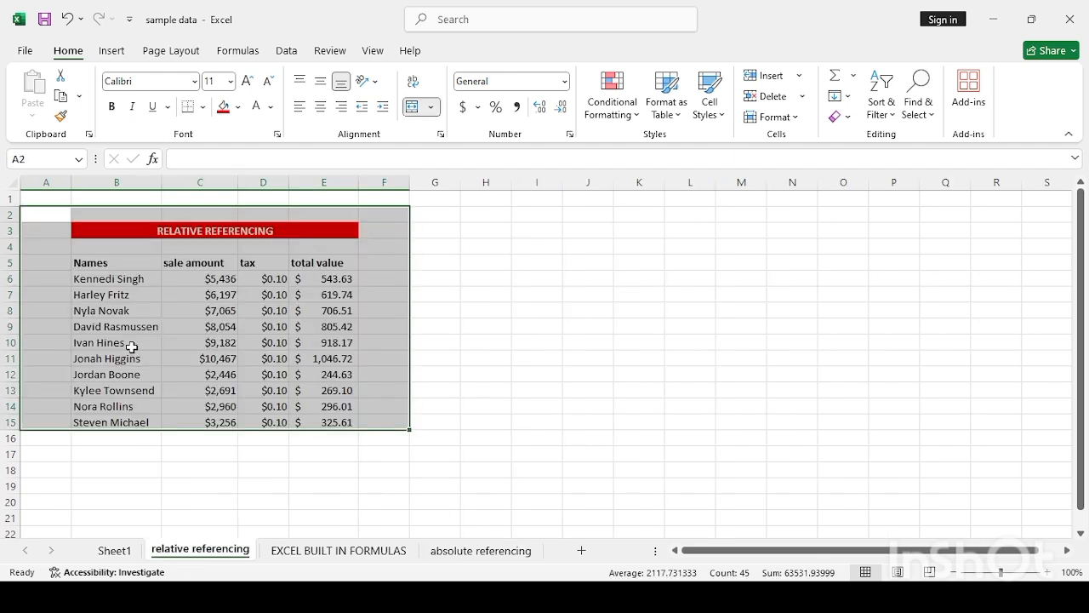
pyautogui.click(132, 344)
pyautogui.moveTo(56, 216); pyautogui.dragTo(382, 422)
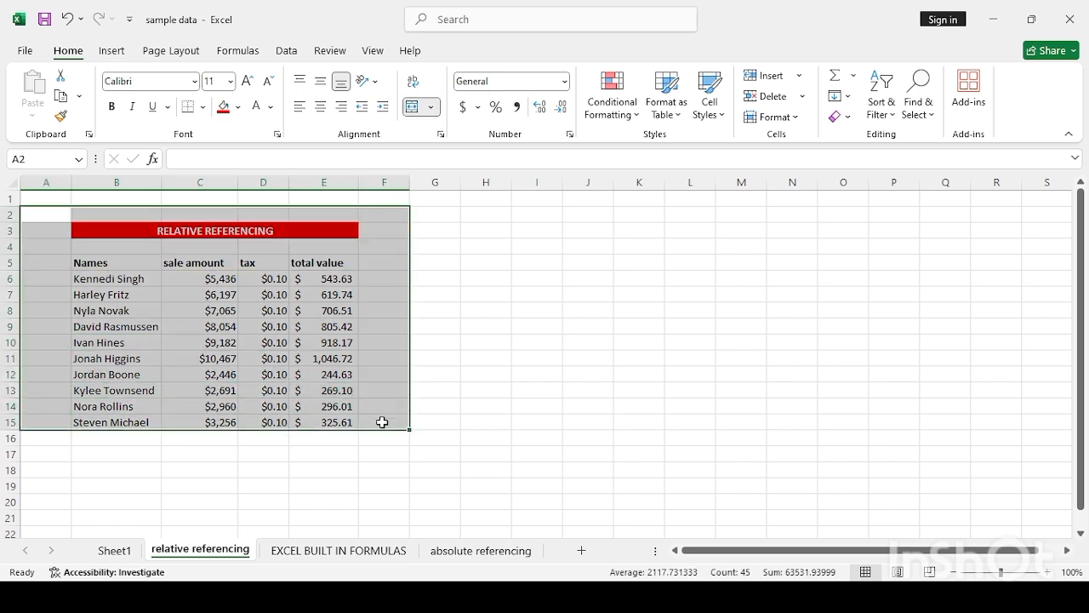
pyautogui.hotkey('ctrl', 'c')
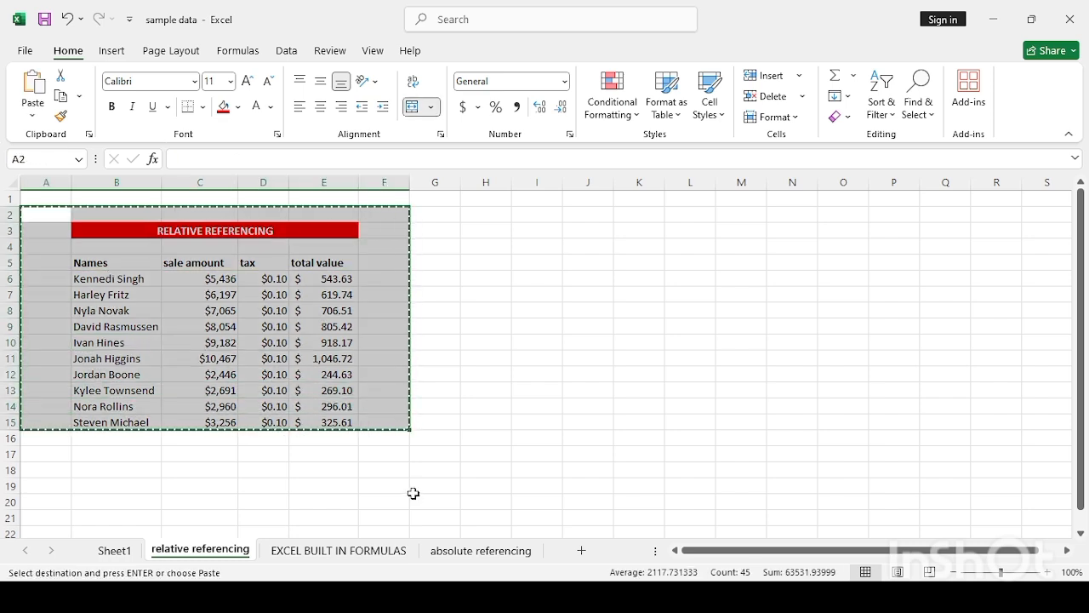
pyautogui.click(446, 553)
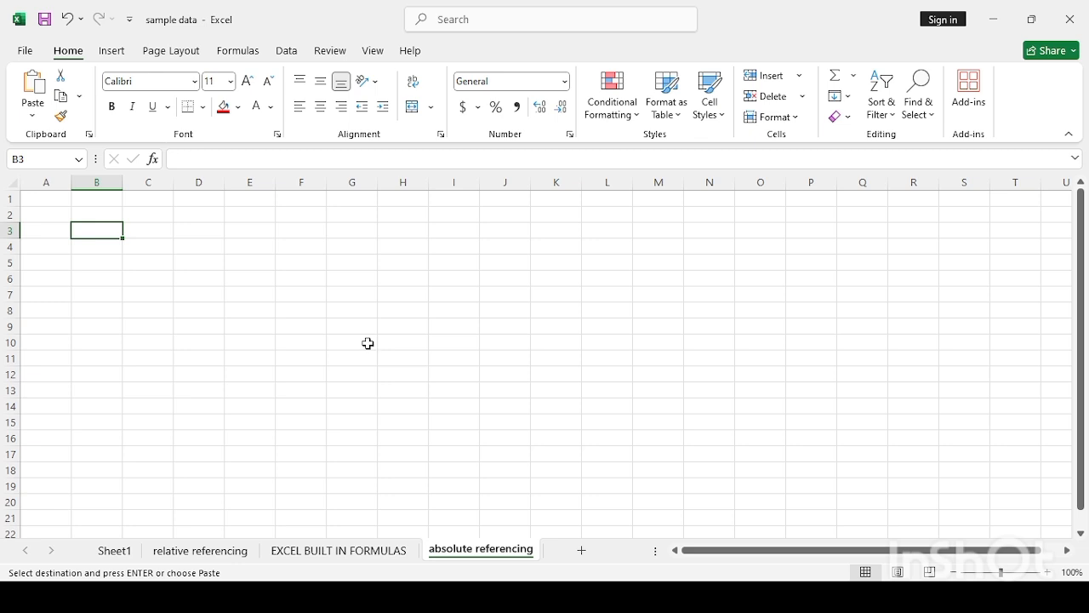
pyautogui.hotkey('ctrl', 'v')
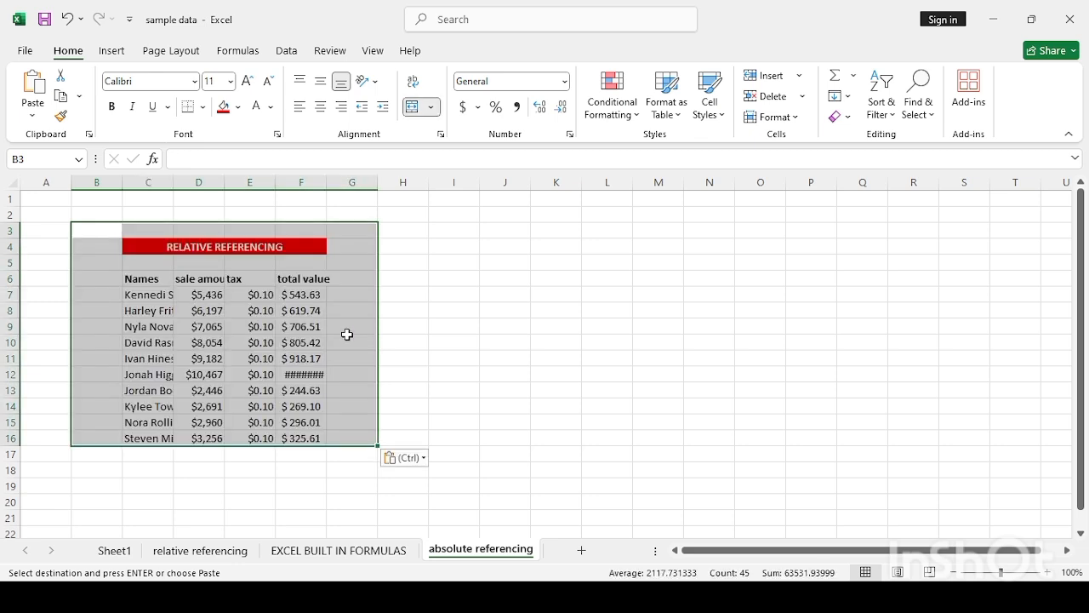
pyautogui.moveTo(123, 183); pyautogui.dragTo(371, 187)
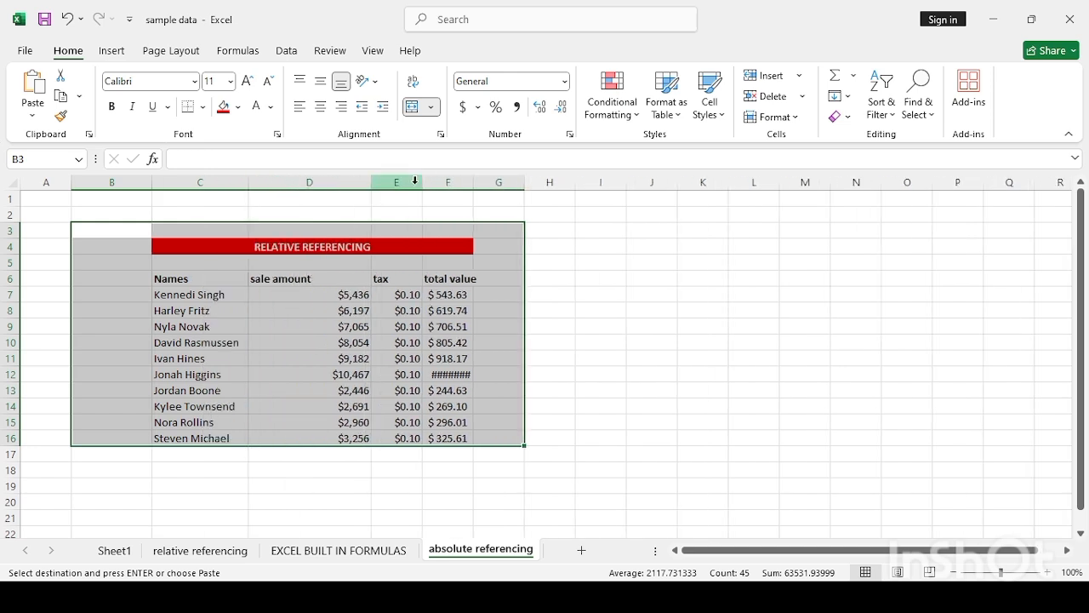
pyautogui.moveTo(422, 187); pyautogui.dragTo(571, 187)
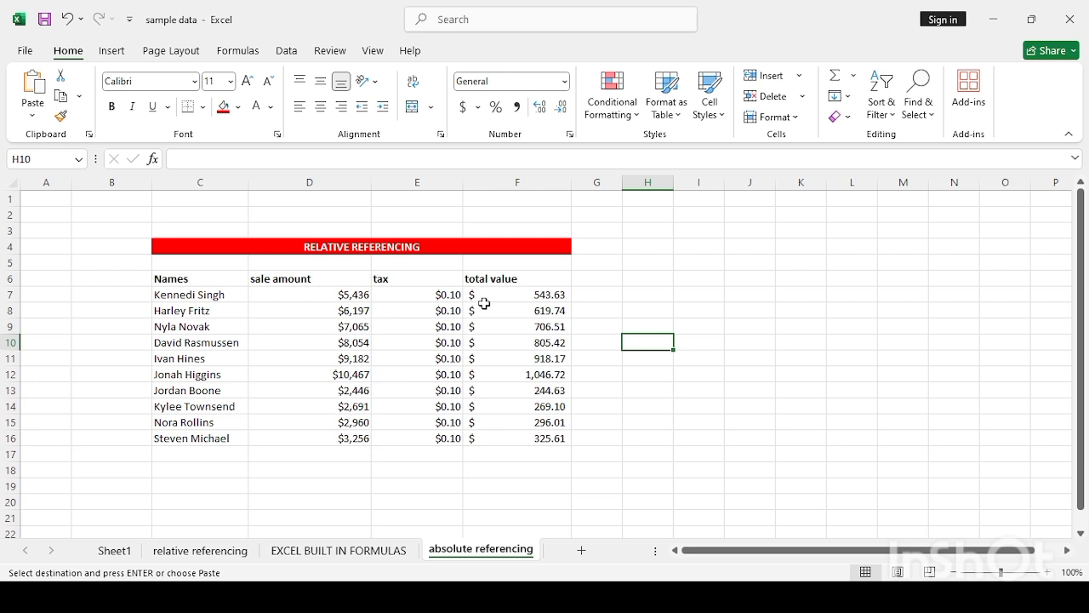
# - Clear the tax values in E7:E16 of the copied table
pyautogui.moveTo(437, 298); pyautogui.dragTo(451, 434)
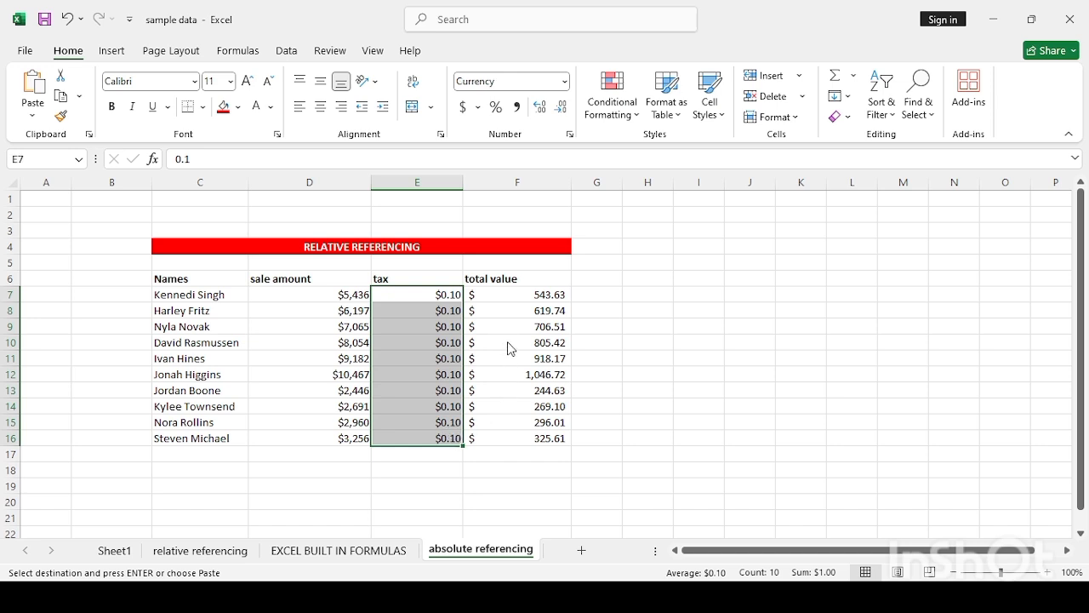
pyautogui.press('Delete')
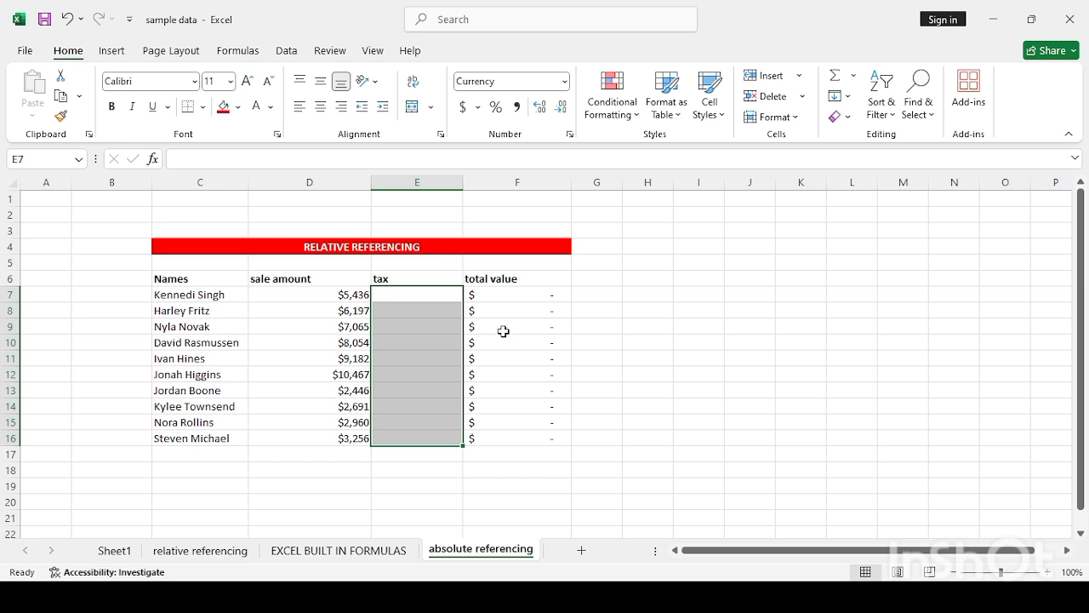
pyautogui.click(588, 332)
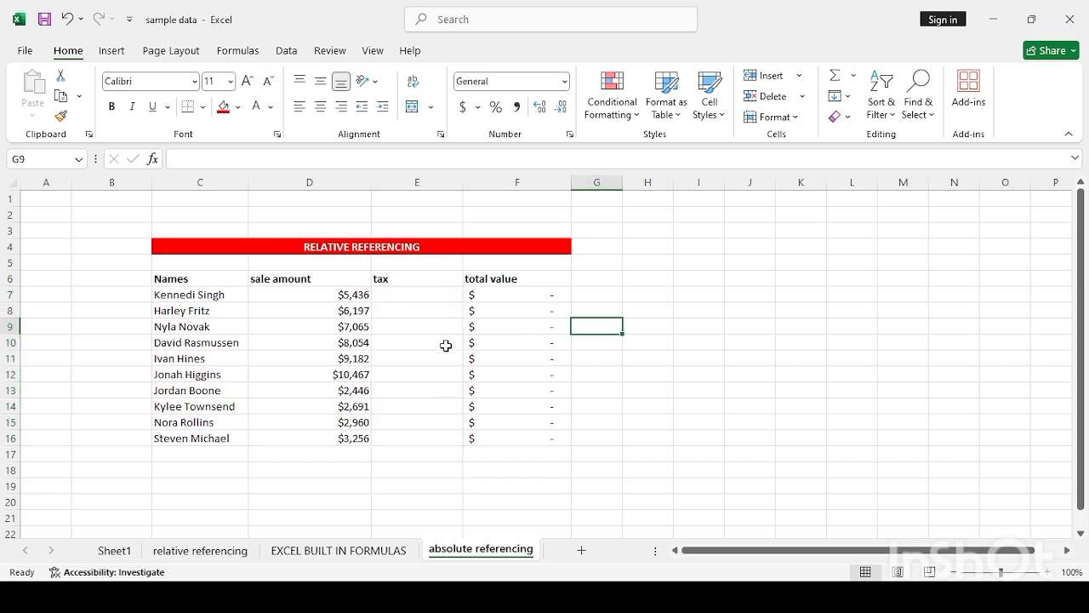
# - Clear the total value formulas in F7:F16, starting with the =D7*E7 formula in F7
pyautogui.click(505, 295)
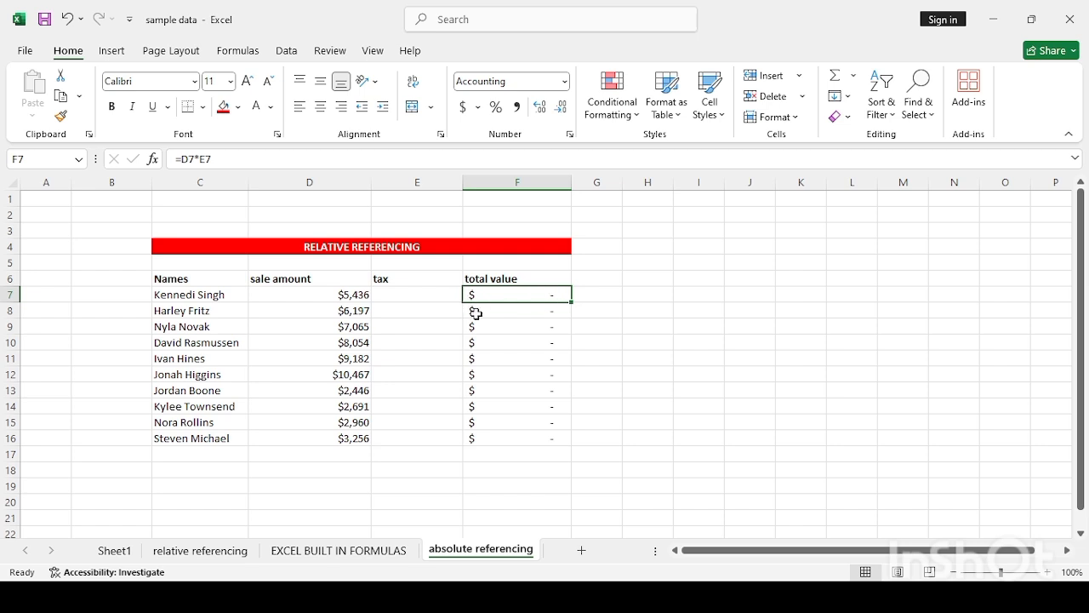
pyautogui.doubleClick(519, 292)
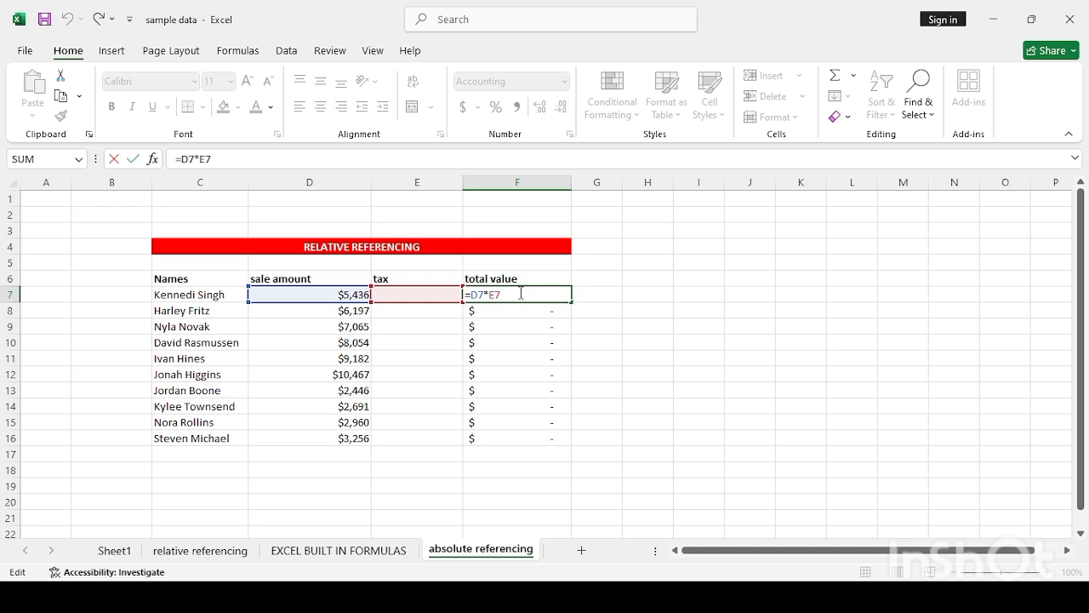
pyautogui.press('BackSpace')
pyautogui.press('BackSpace')
pyautogui.press('BackSpace')
pyautogui.press('BackSpace')
pyautogui.press('BackSpace')
pyautogui.press('BackSpace')
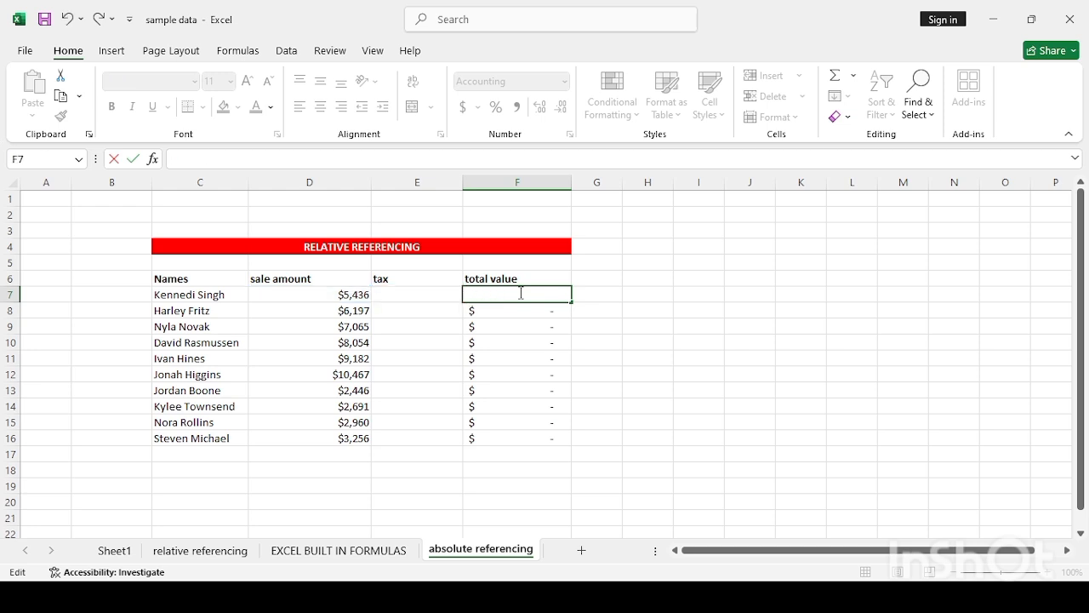
pyautogui.click(663, 325)
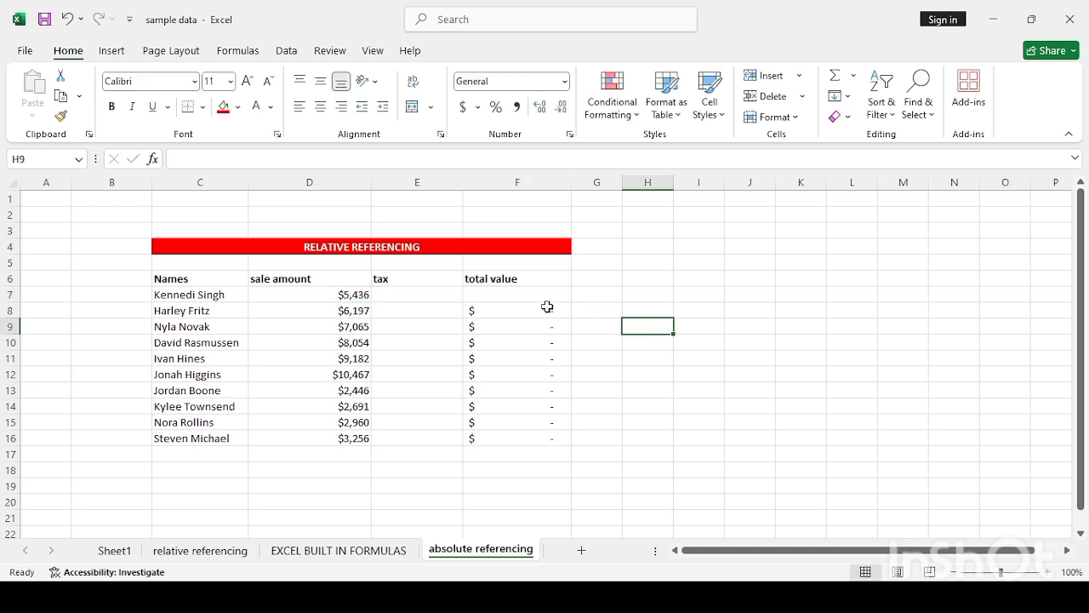
pyautogui.moveTo(540, 296); pyautogui.dragTo(542, 441)
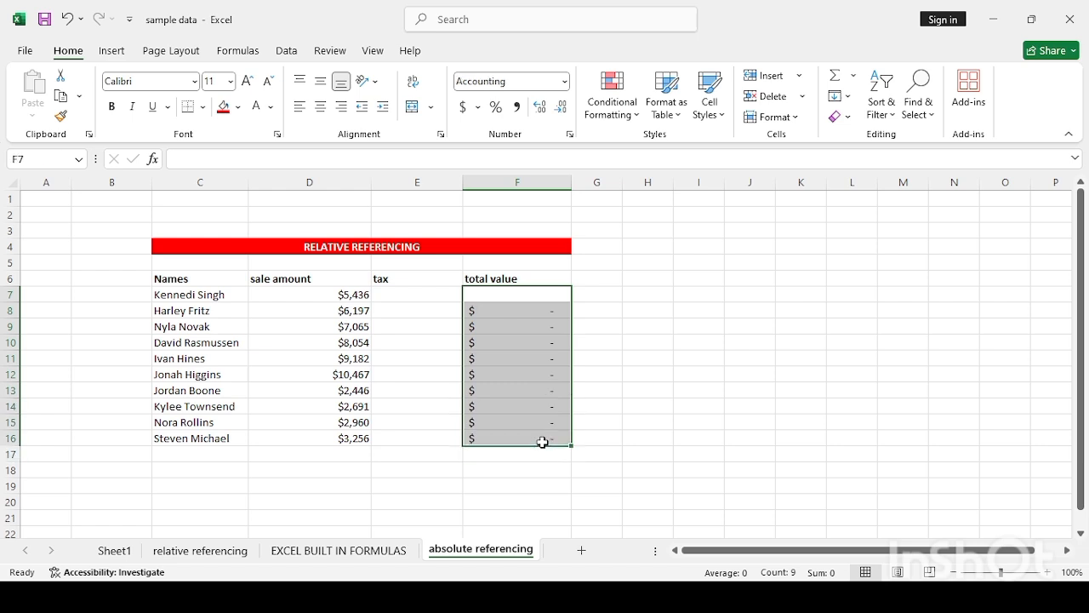
pyautogui.press('Delete')
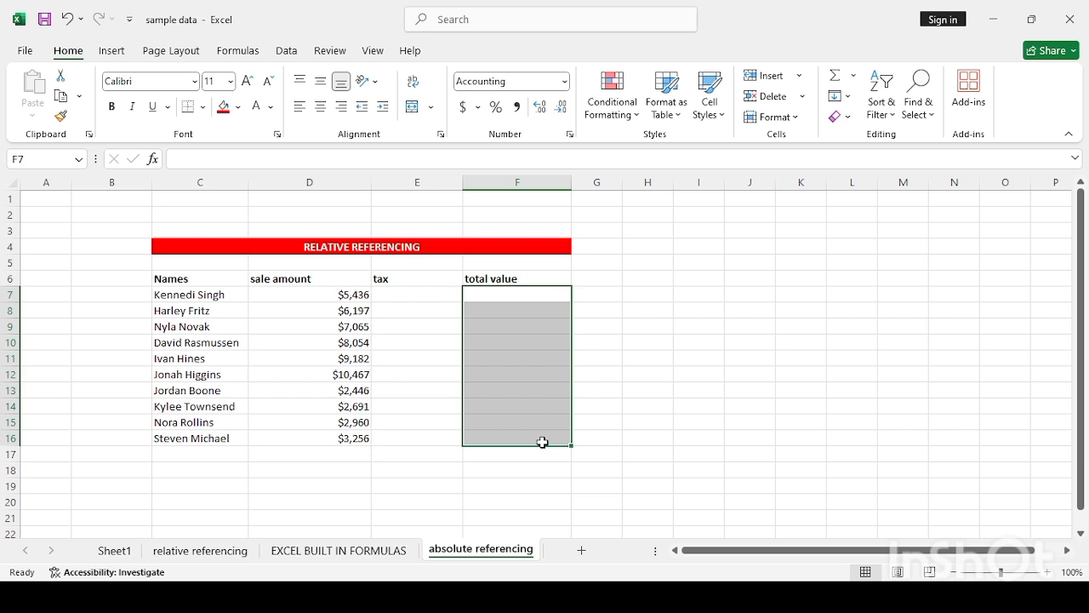
pyautogui.click(432, 280)
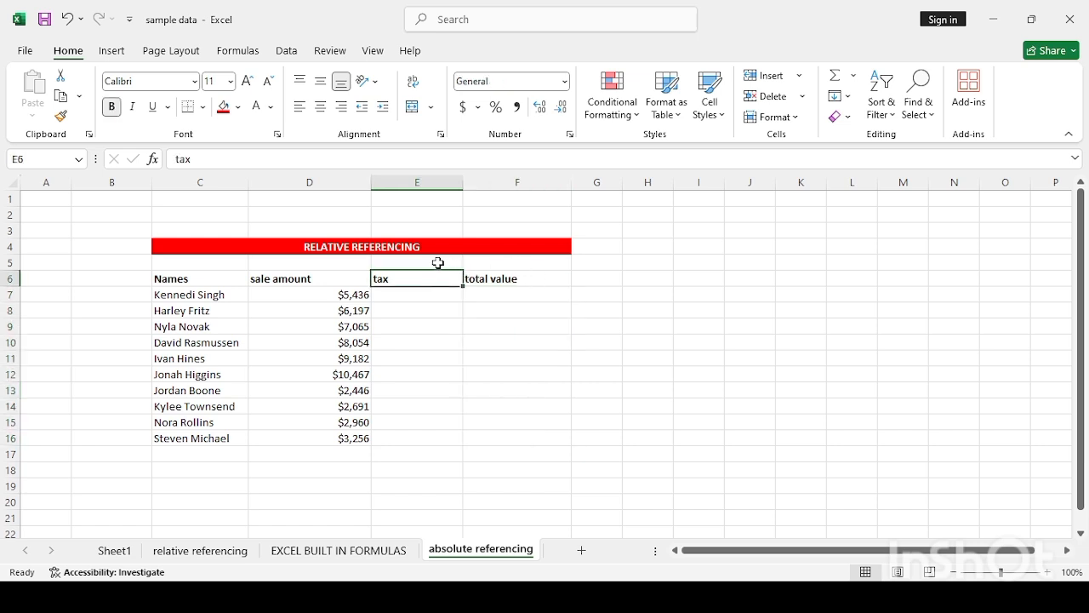
# - Enter a 10% tax rate in cell E5, above the tax heading
pyautogui.click(438, 263)
pyautogui.write('10')
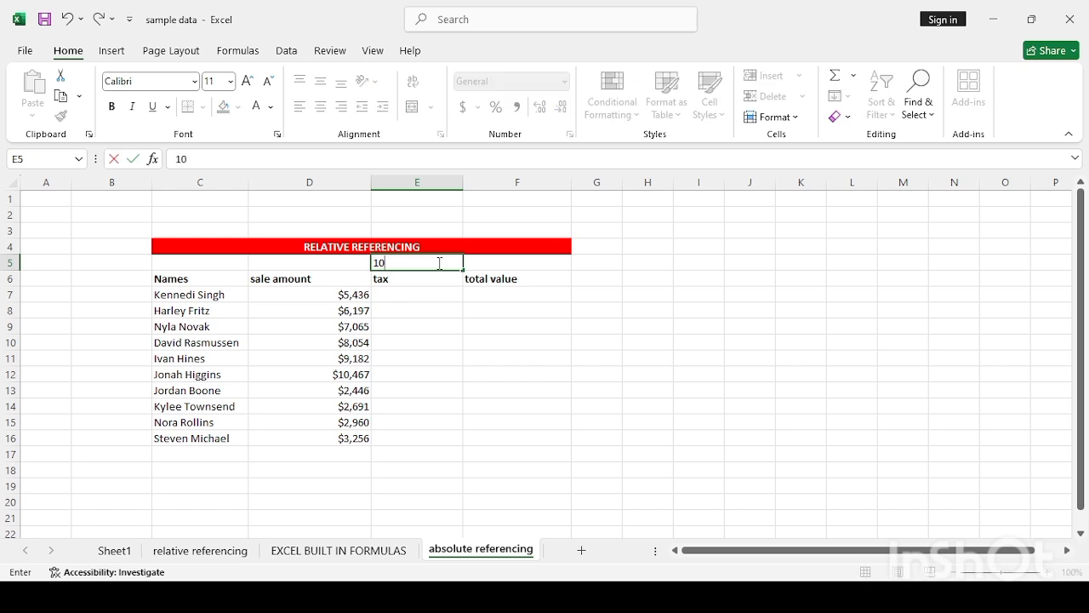
pyautogui.write('%')
pyautogui.press('Return')
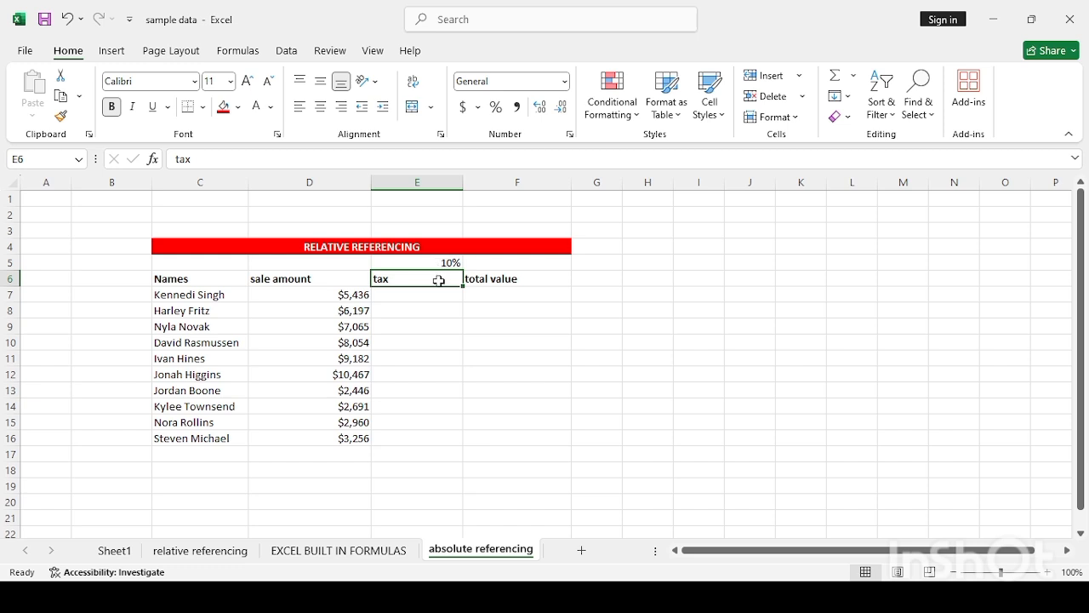
pyautogui.click(433, 292)
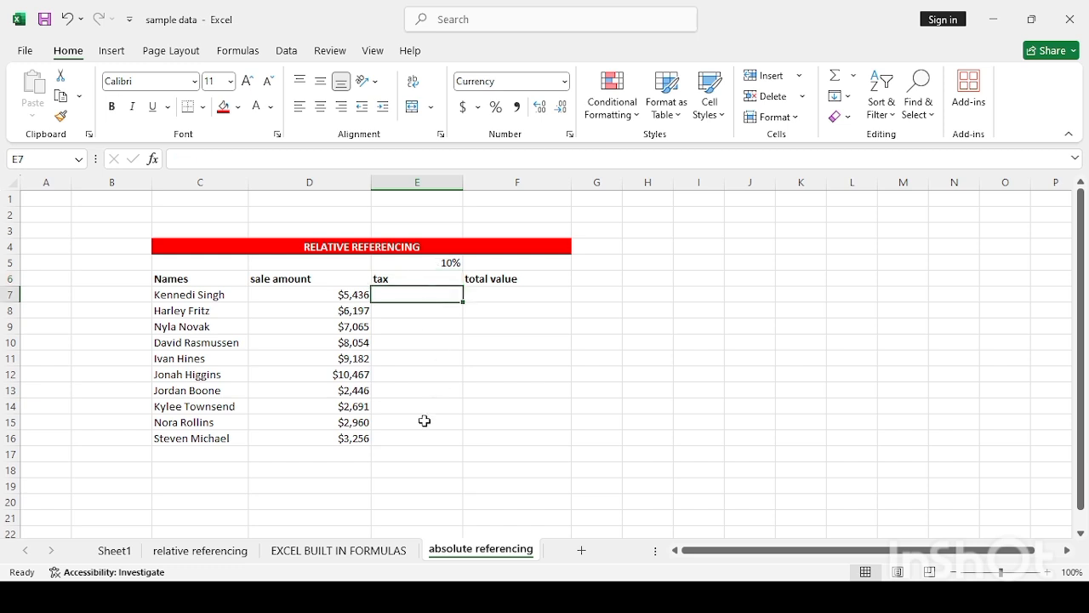
pyautogui.click(426, 367)
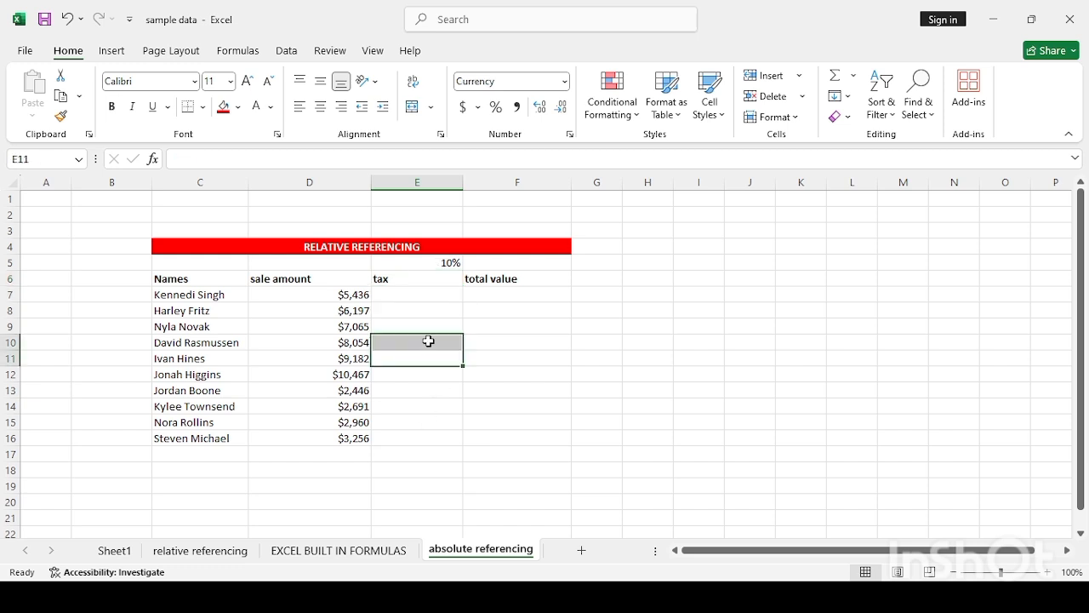
pyautogui.click(432, 263)
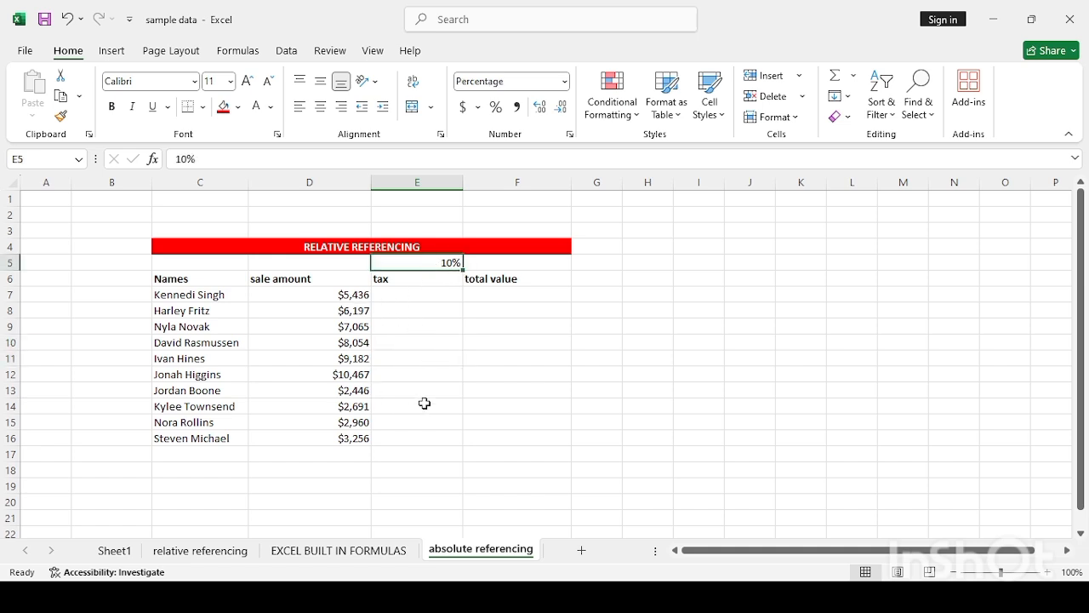
# - Calculate the tax in E7 with =D7*$E$5 and fill the formula down to E16
pyautogui.click(416, 293)
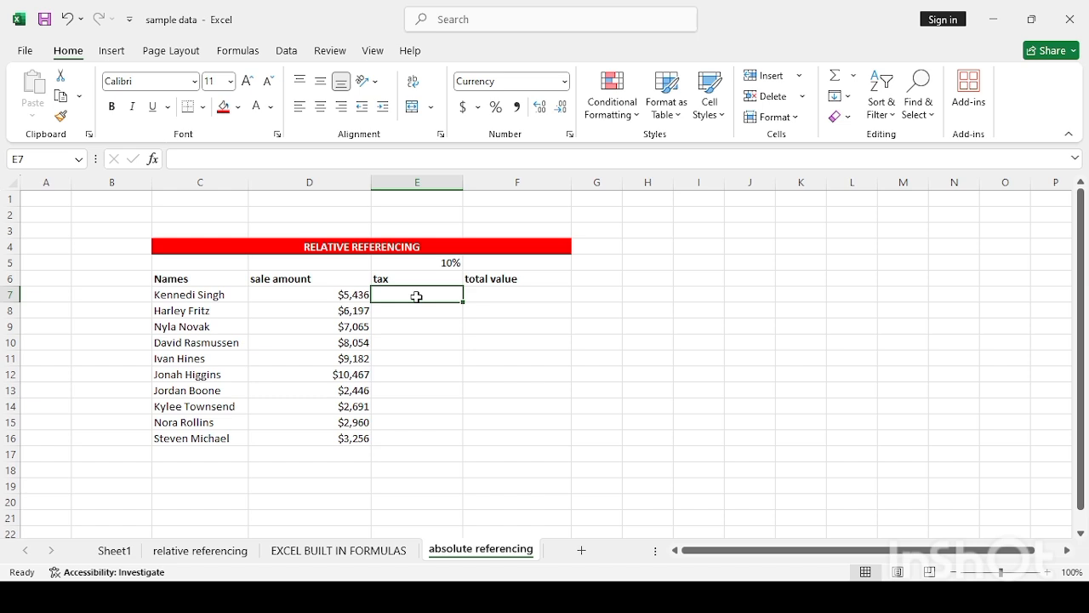
pyautogui.write('=')
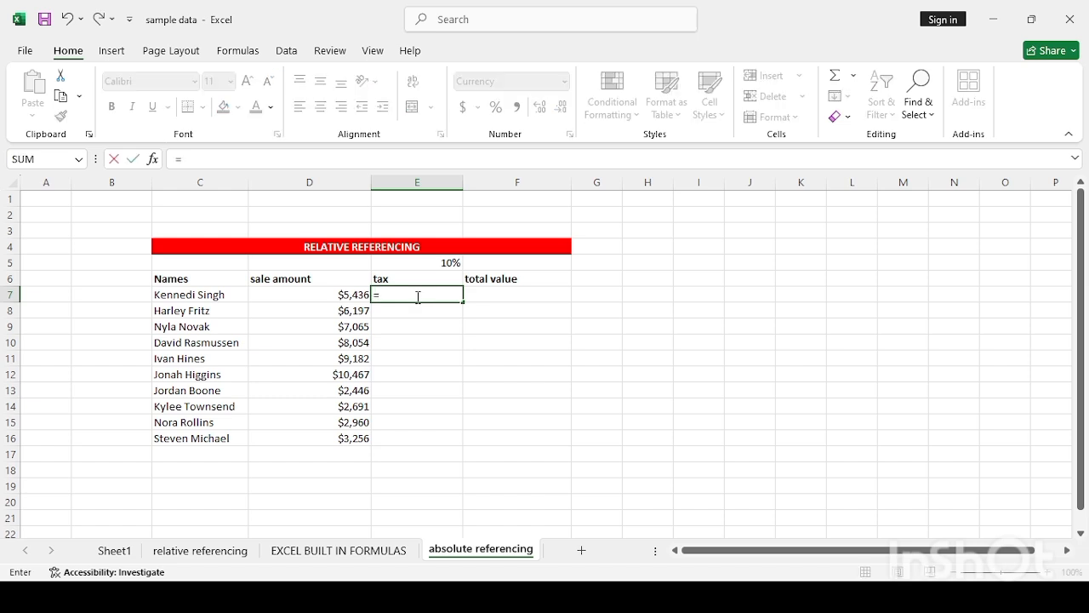
pyautogui.click(347, 295)
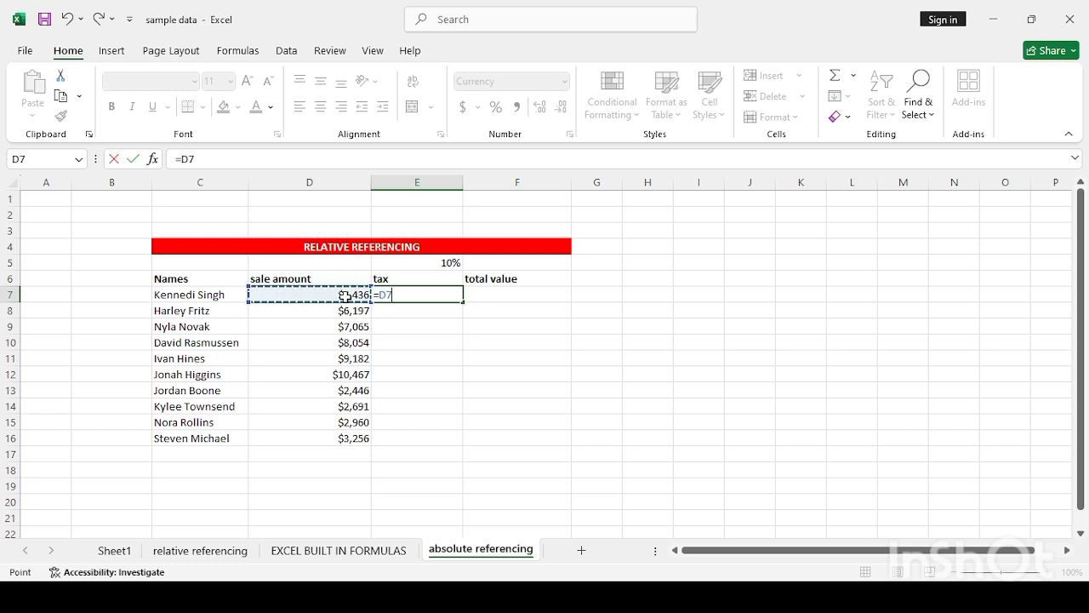
pyautogui.write('*')
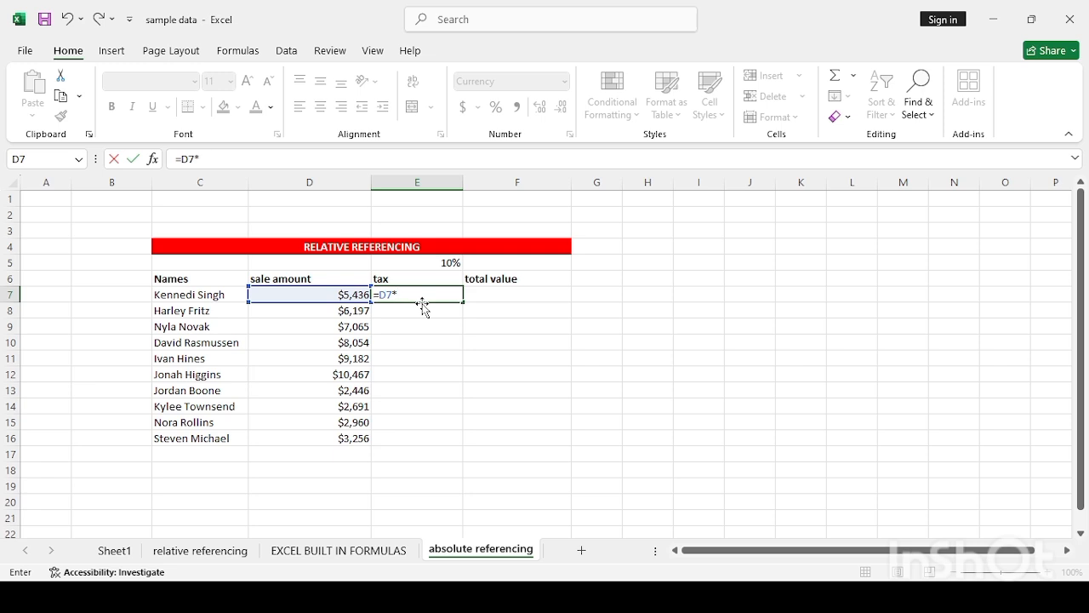
pyautogui.write('$e$5')
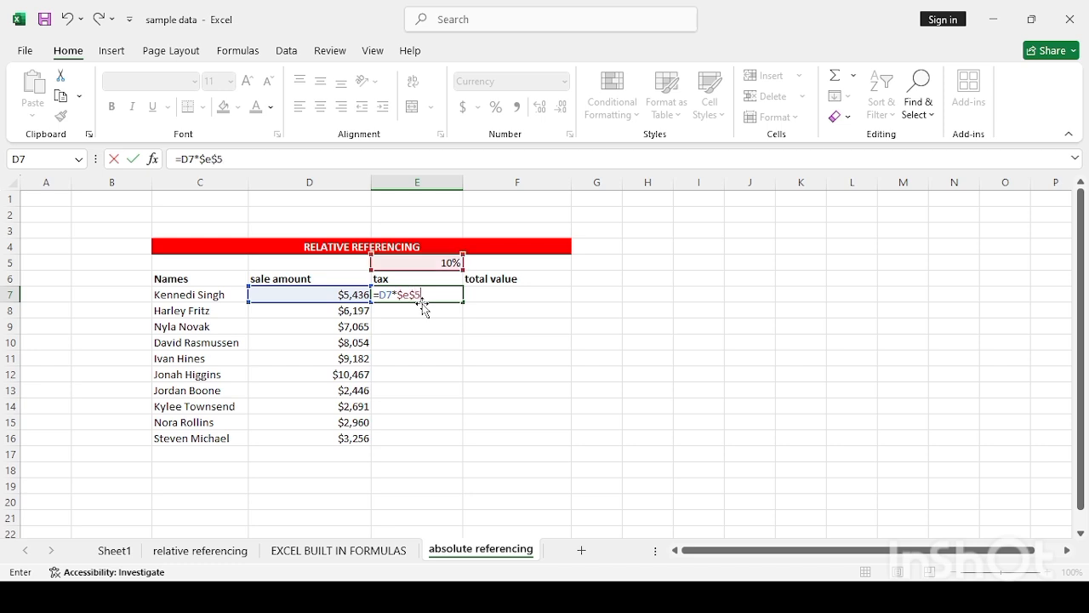
pyautogui.press('Return')
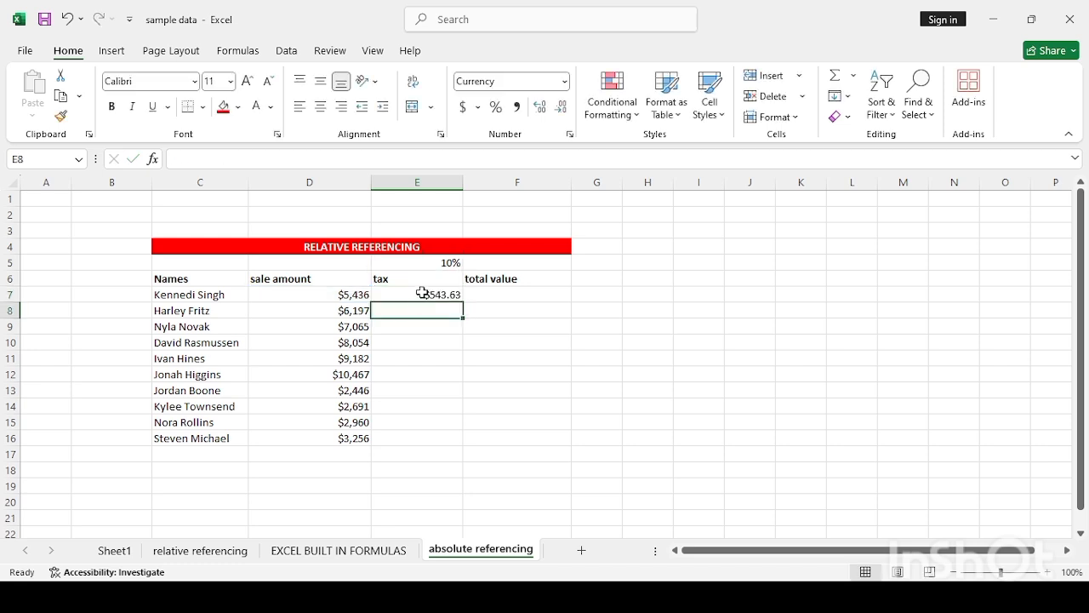
pyautogui.click(422, 293)
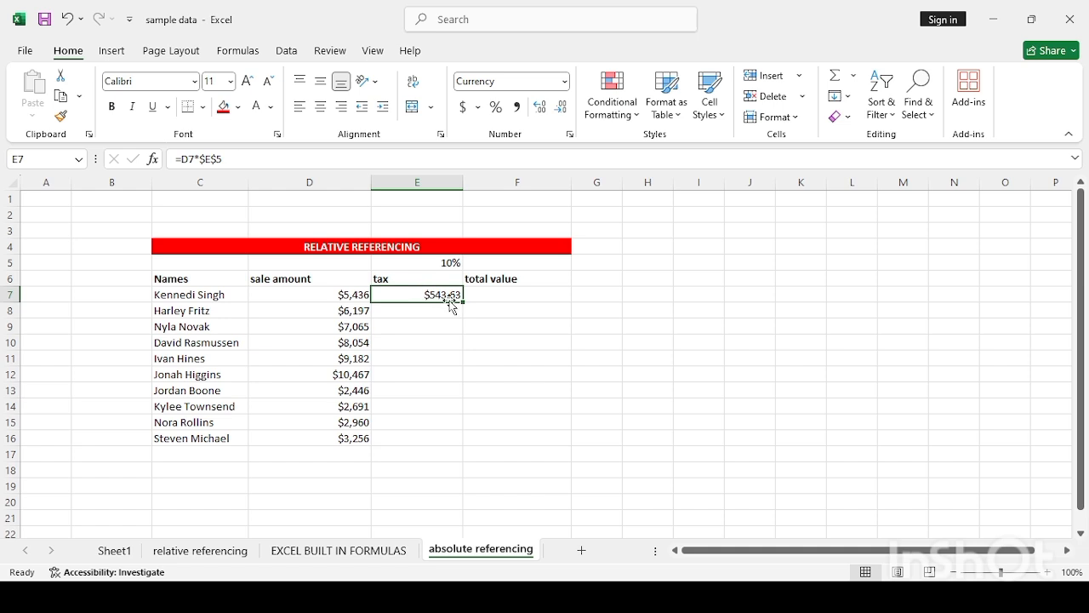
pyautogui.moveTo(463, 301); pyautogui.dragTo(452, 444)
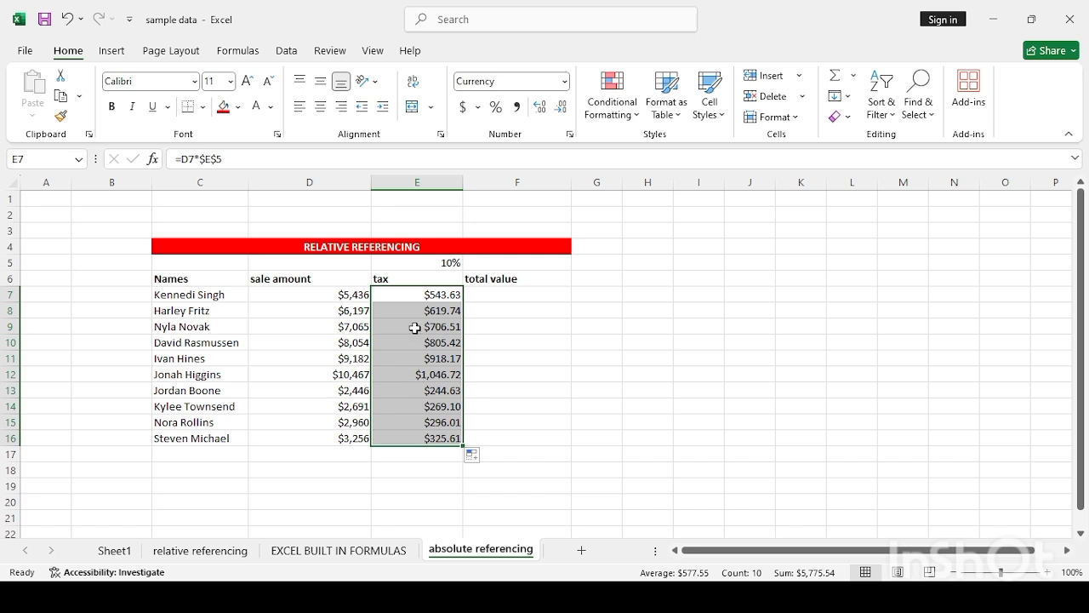
# - Examine the filled tax formulas between E8 and E16 against the sale amounts and the fixed rate in E5
pyautogui.click(353, 313)
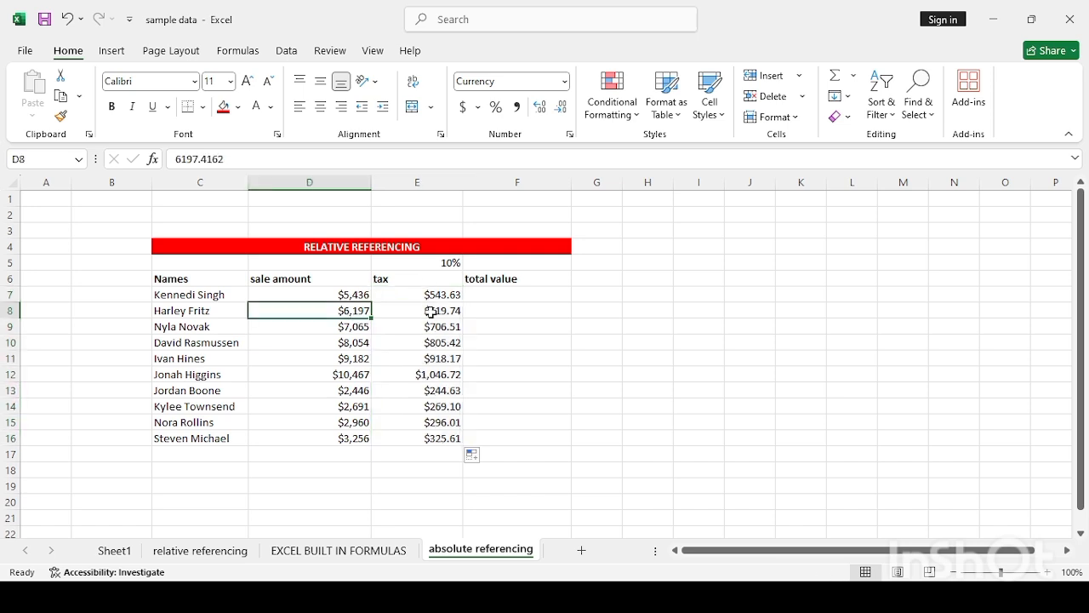
pyautogui.click(430, 308)
pyautogui.click(438, 262)
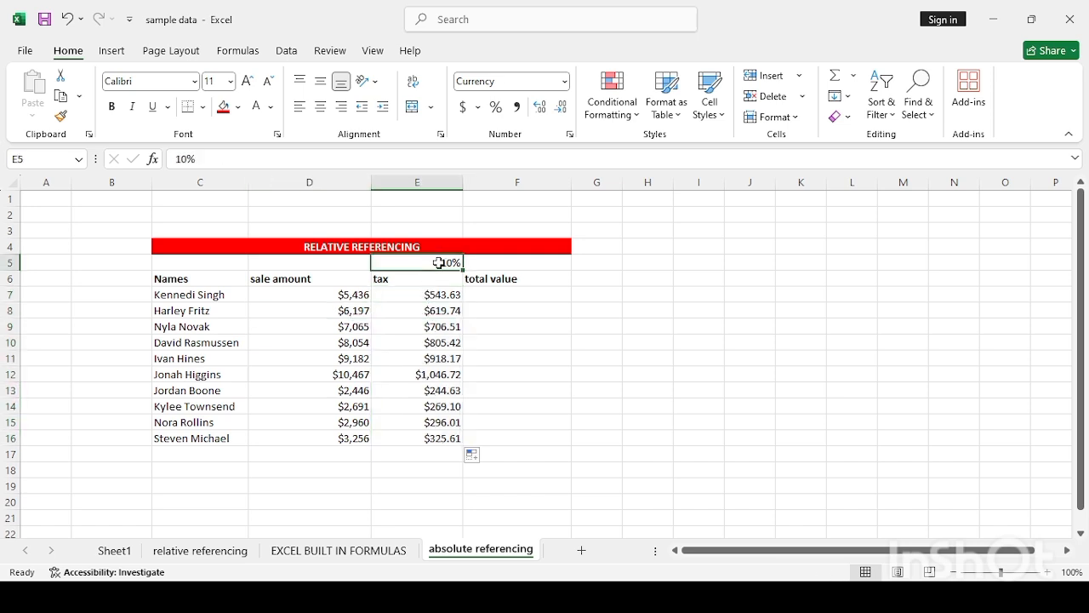
pyautogui.click(430, 342)
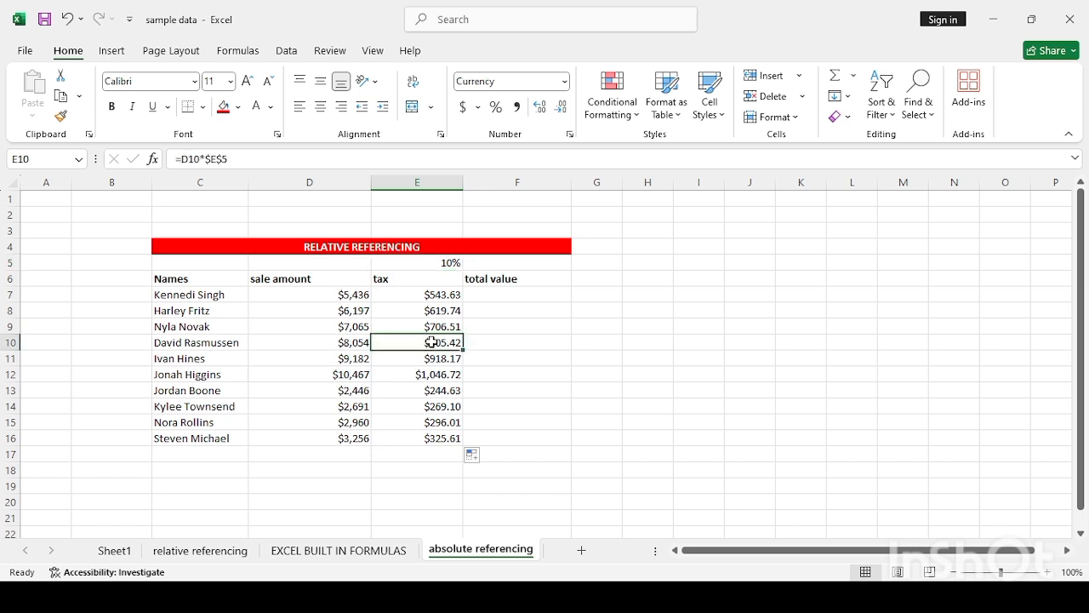
pyautogui.click(439, 376)
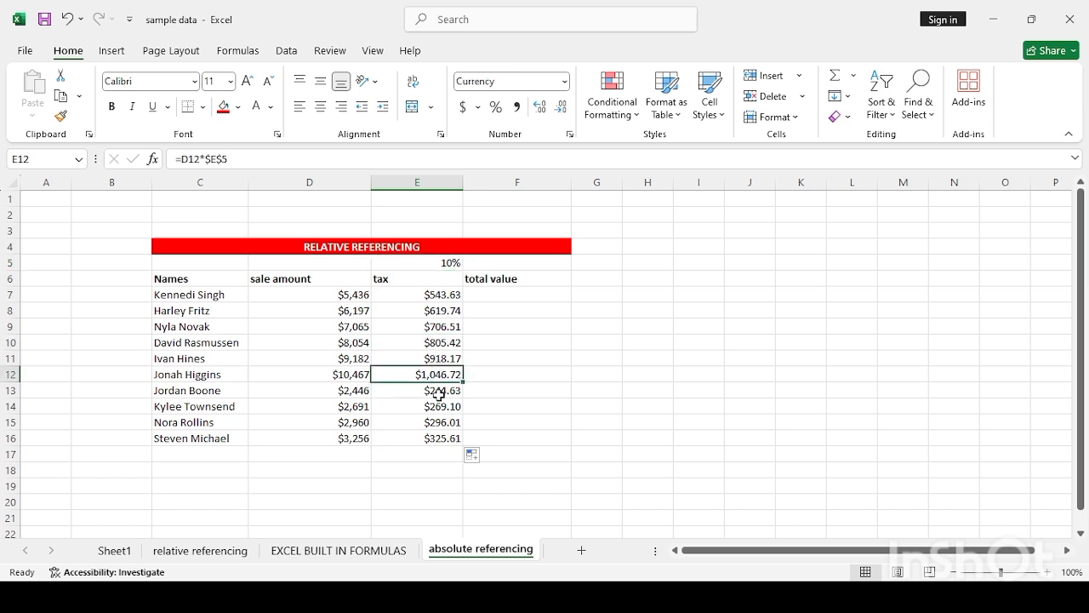
pyautogui.click(439, 392)
pyautogui.click(442, 422)
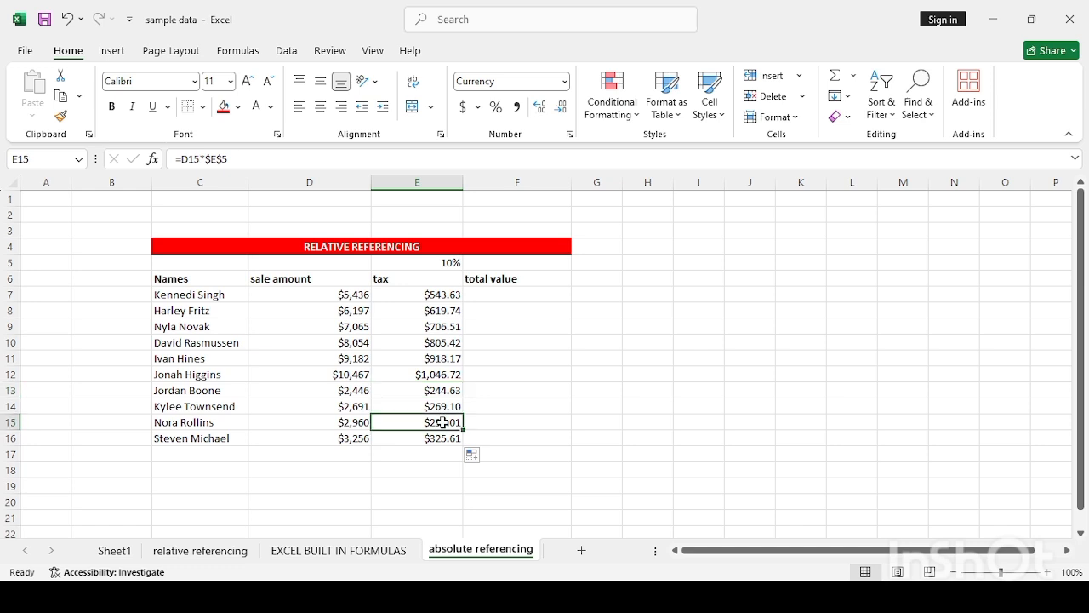
pyautogui.click(449, 437)
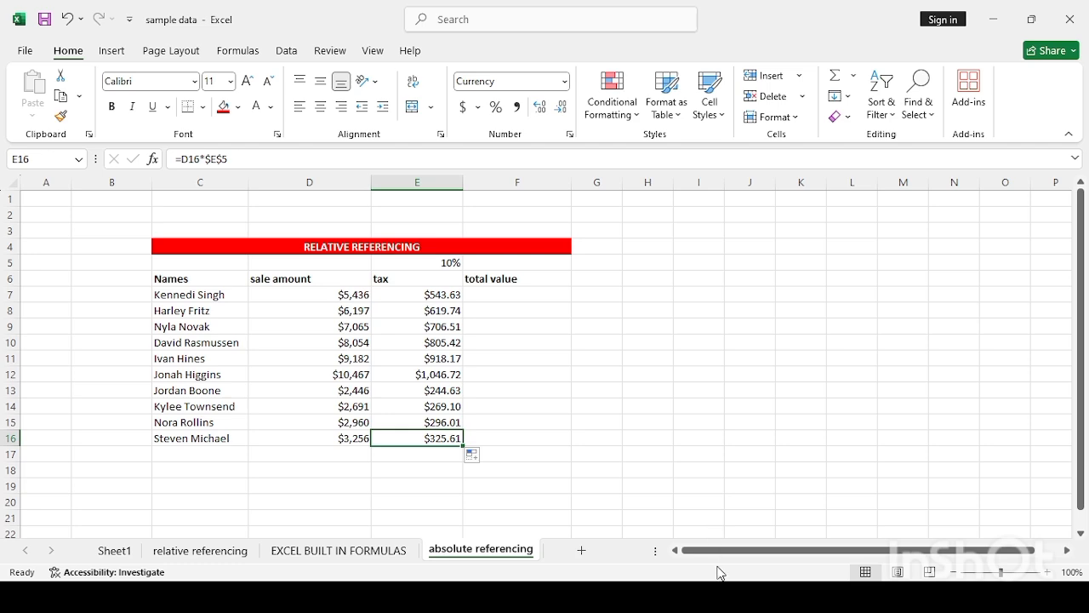
pyautogui.click(722, 598)
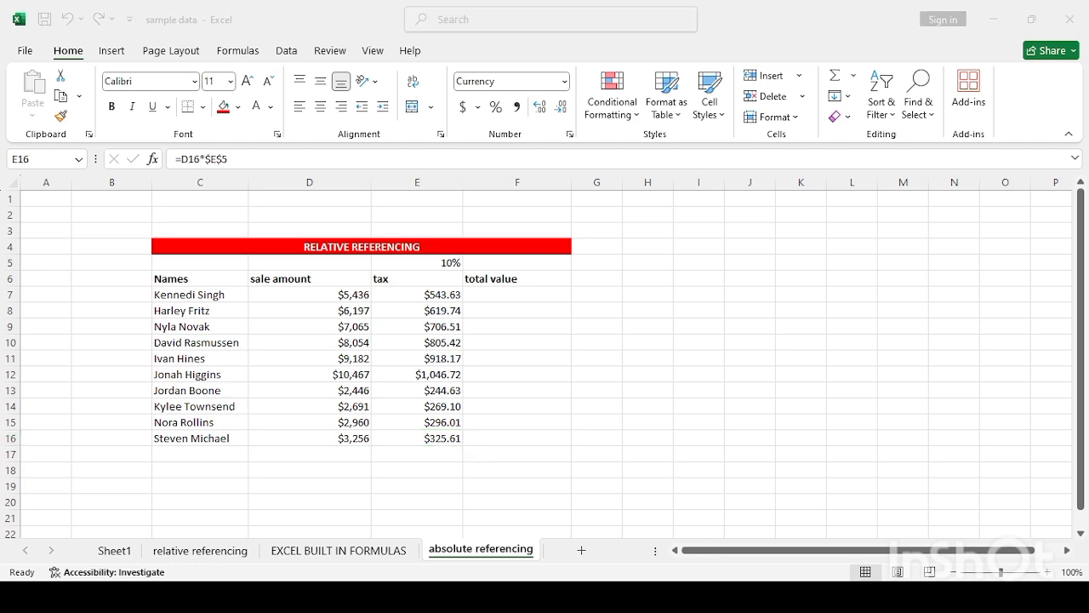